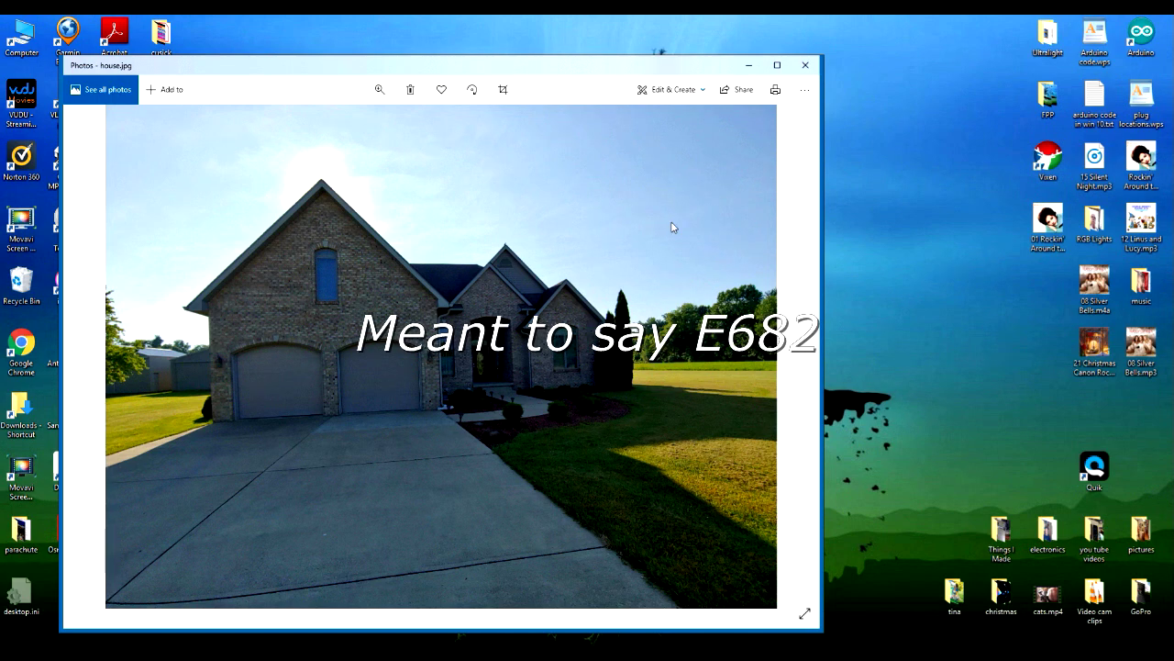
Step: On the E682 controller's configuration page, number the seven Multicast, Unicast or Art-Net universes 25 through 31
click(750, 64)
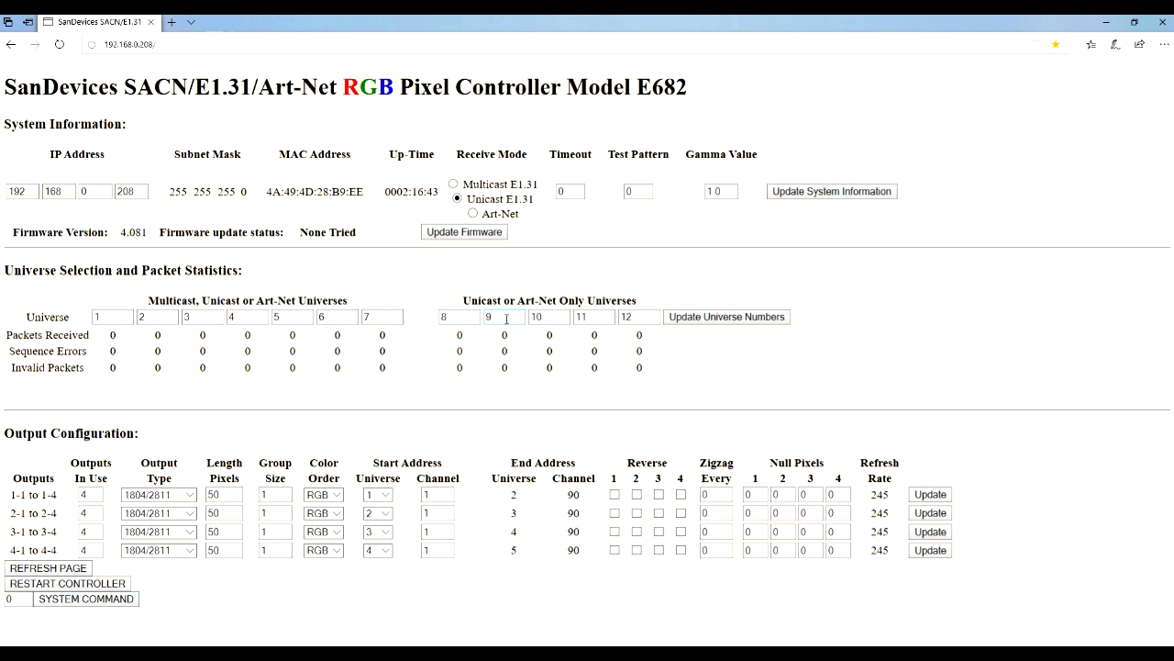
click(101, 317)
double_click(141, 317)
double_click(115, 312)
text(25)
key(Tab)
text(26)
click(184, 318)
double_click(186, 316)
text(27)
double_click(233, 316)
text(28)
click(283, 317)
double_click(282, 316)
text(29)
key(Tab)
text(30)
double_click(373, 314)
text(31)
Step: Number the five Unicast or Art-Net only universes 32 through 36 and update the controller's universe numbers
key(Tab)
text(32)
double_click(490, 316)
text(33)
double_click(551, 316)
text(34)
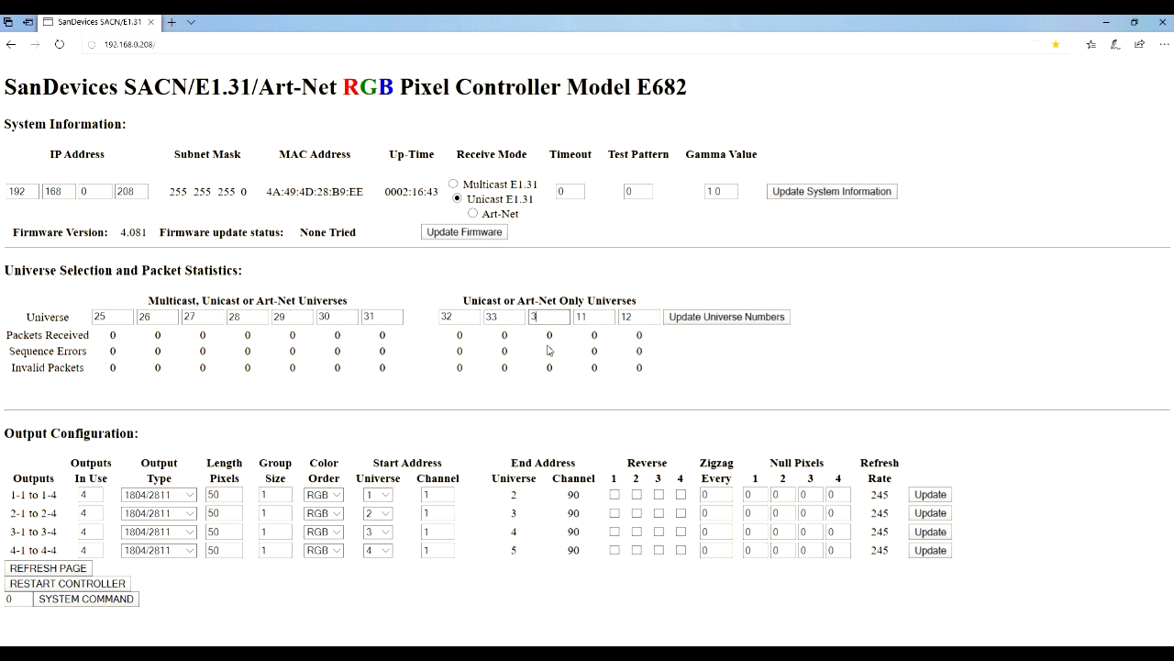
double_click(591, 316)
text(35)
double_click(637, 316)
text(36)
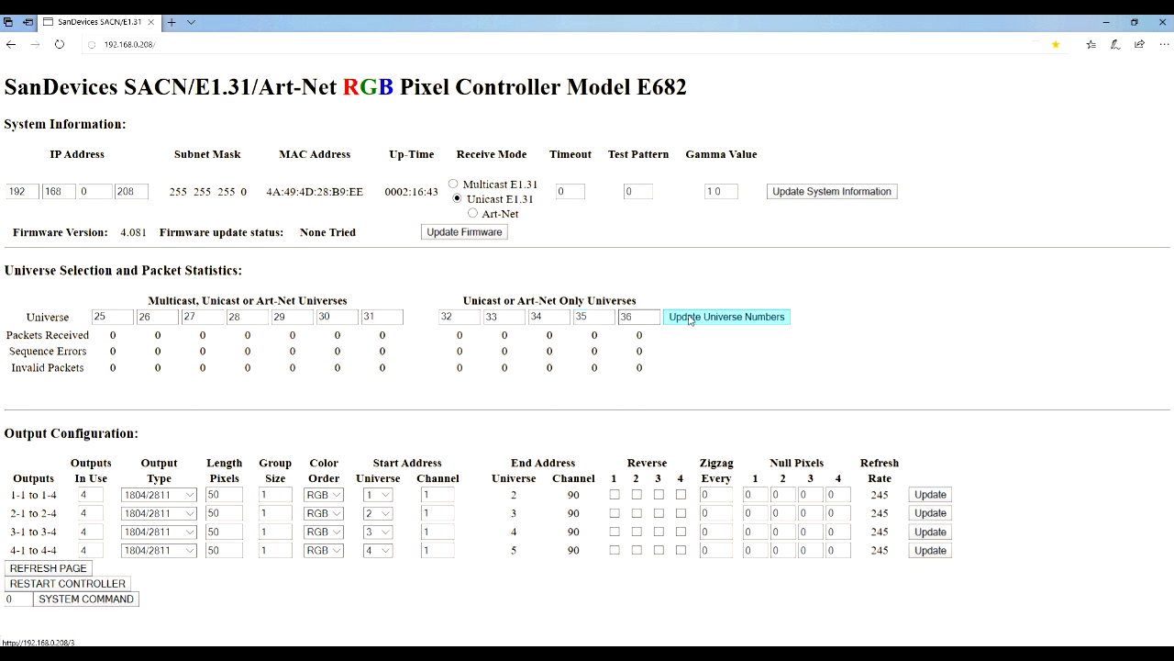
click(690, 318)
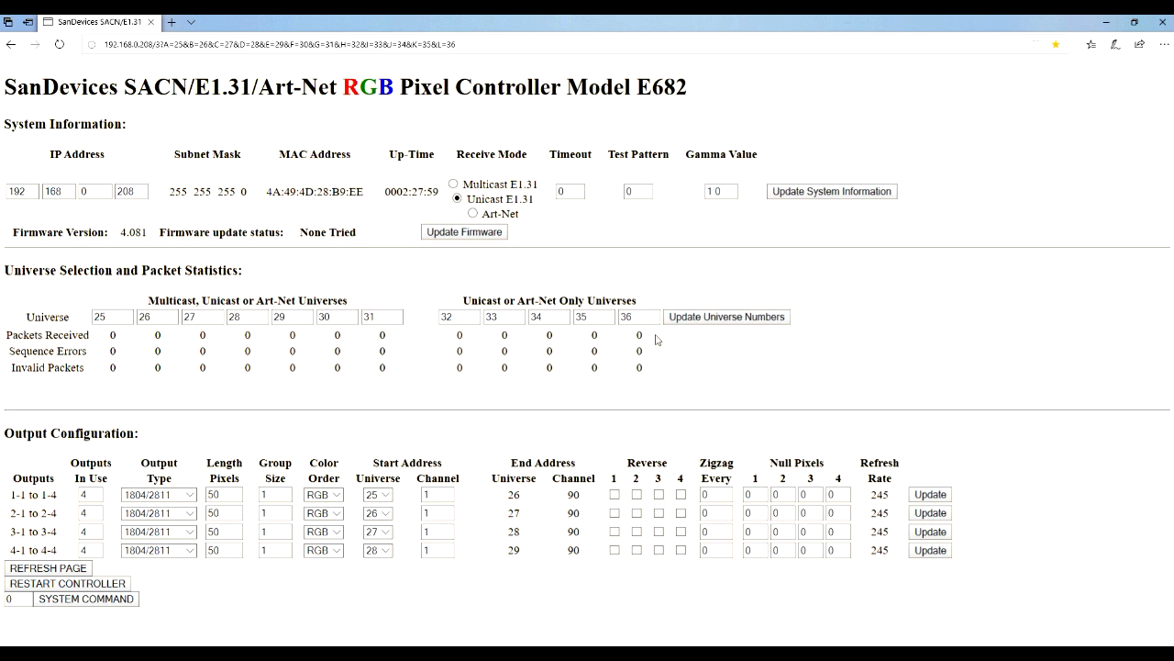
Step: Update the controller's system information and switch from the browser to Vixen Administration
click(804, 188)
click(98, 317)
click(1103, 24)
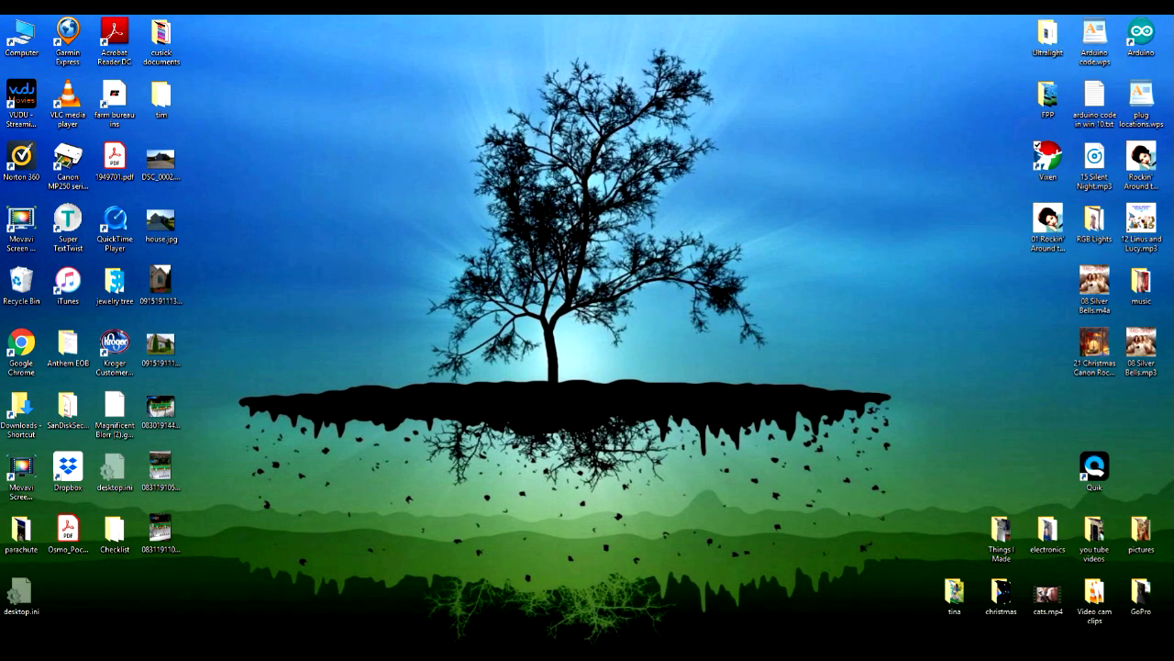
click(409, 647)
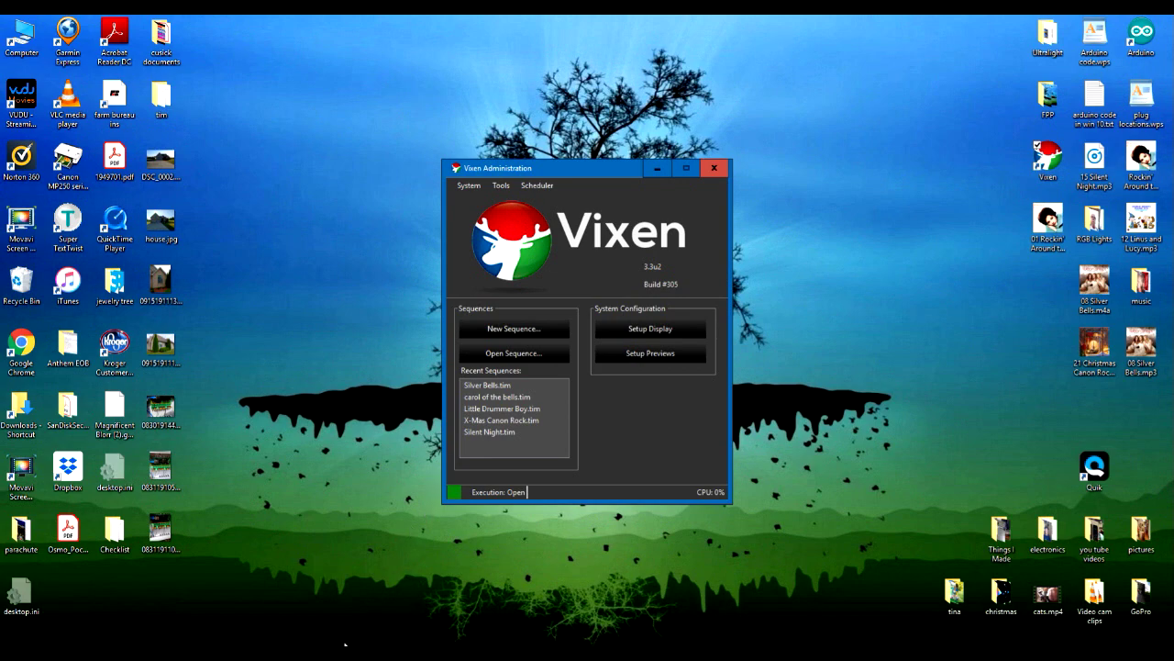
mouse_move(313, 653)
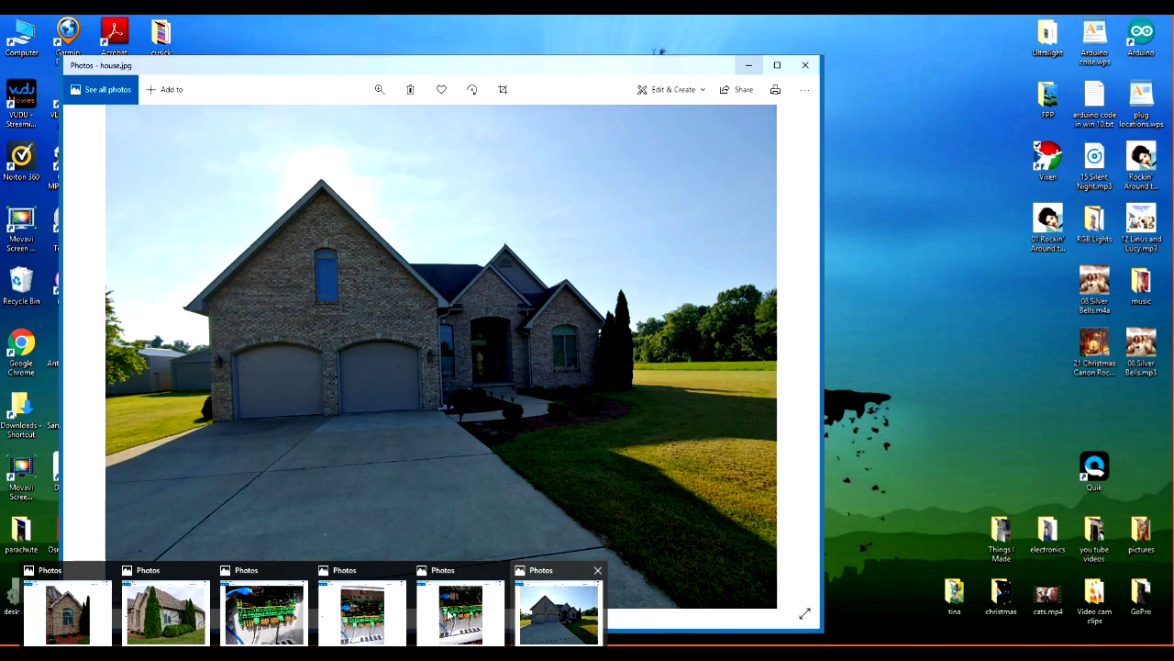
mouse_move(150, 621)
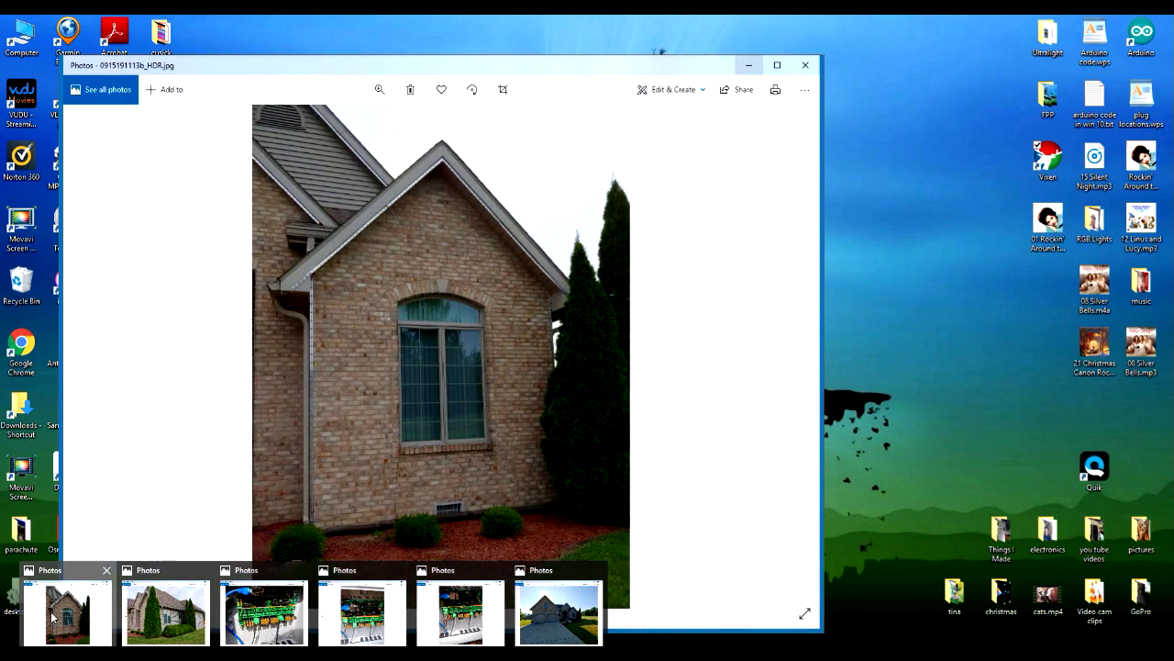
click(67, 611)
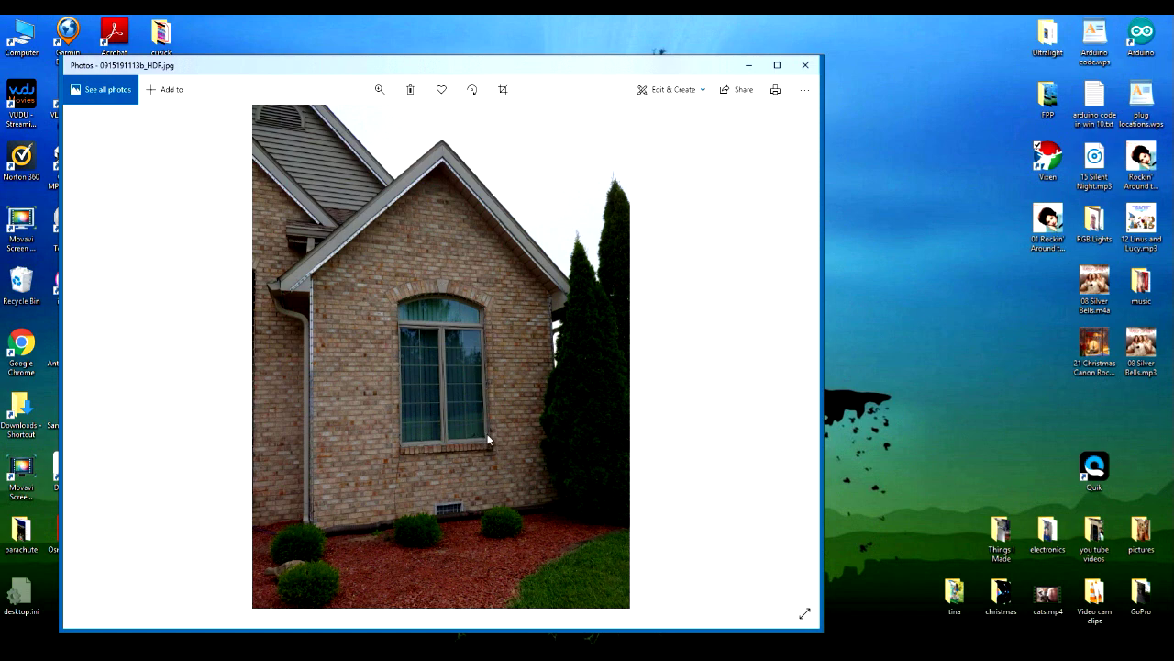
click(746, 65)
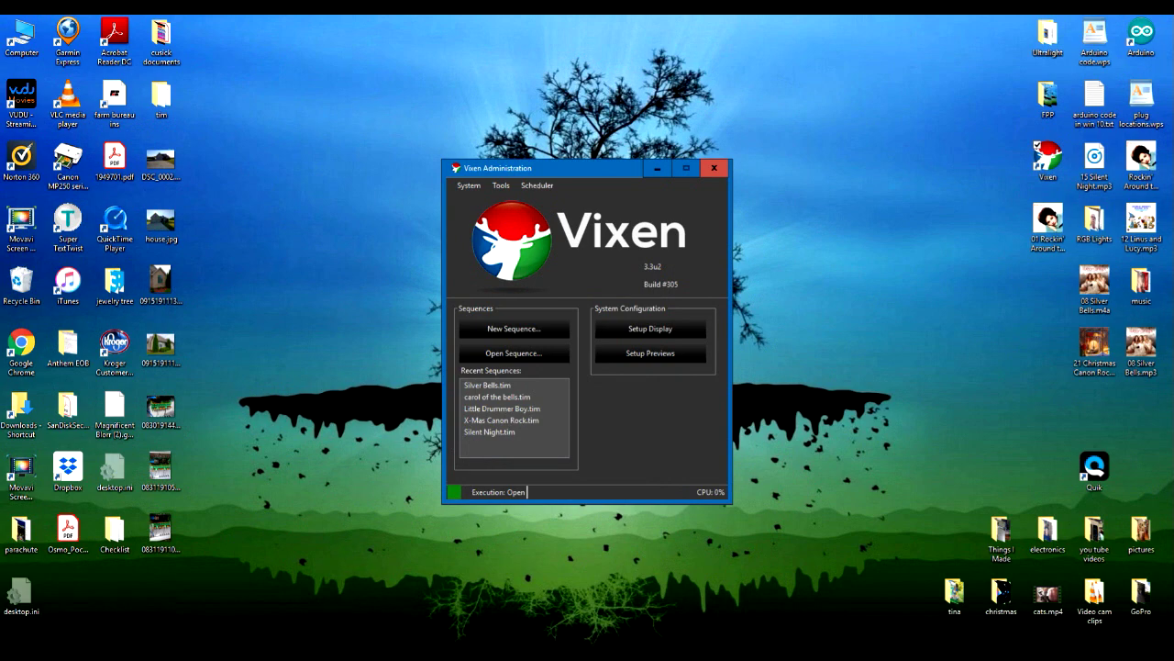
mouse_move(314, 649)
click(183, 615)
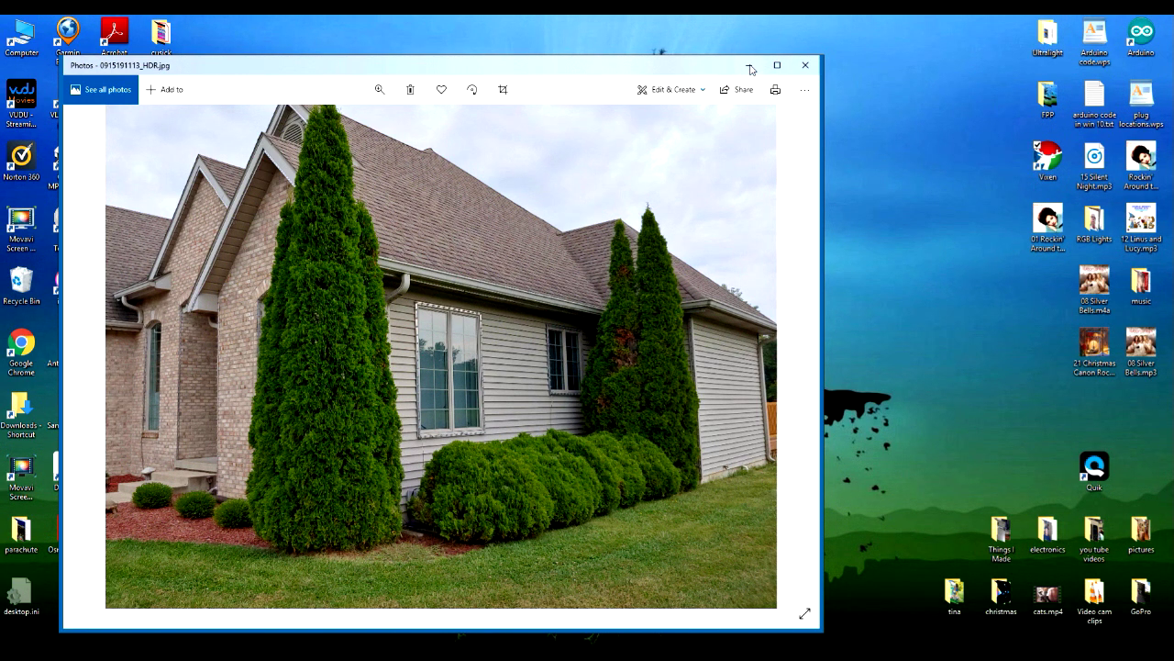
mouse_move(314, 653)
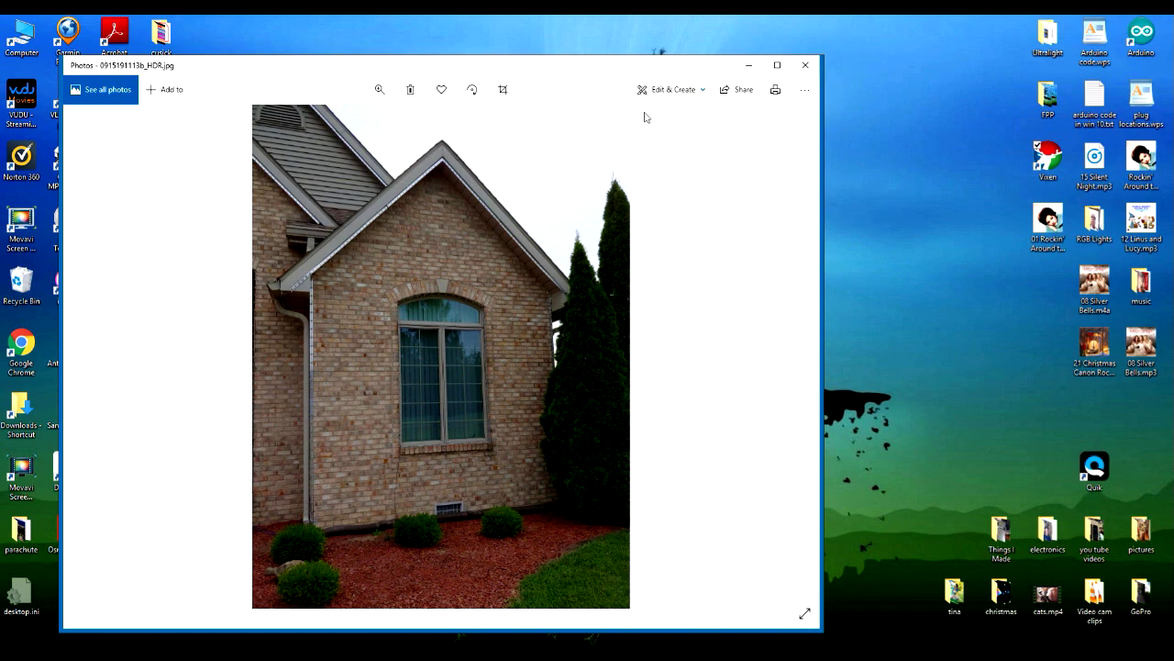
click(748, 62)
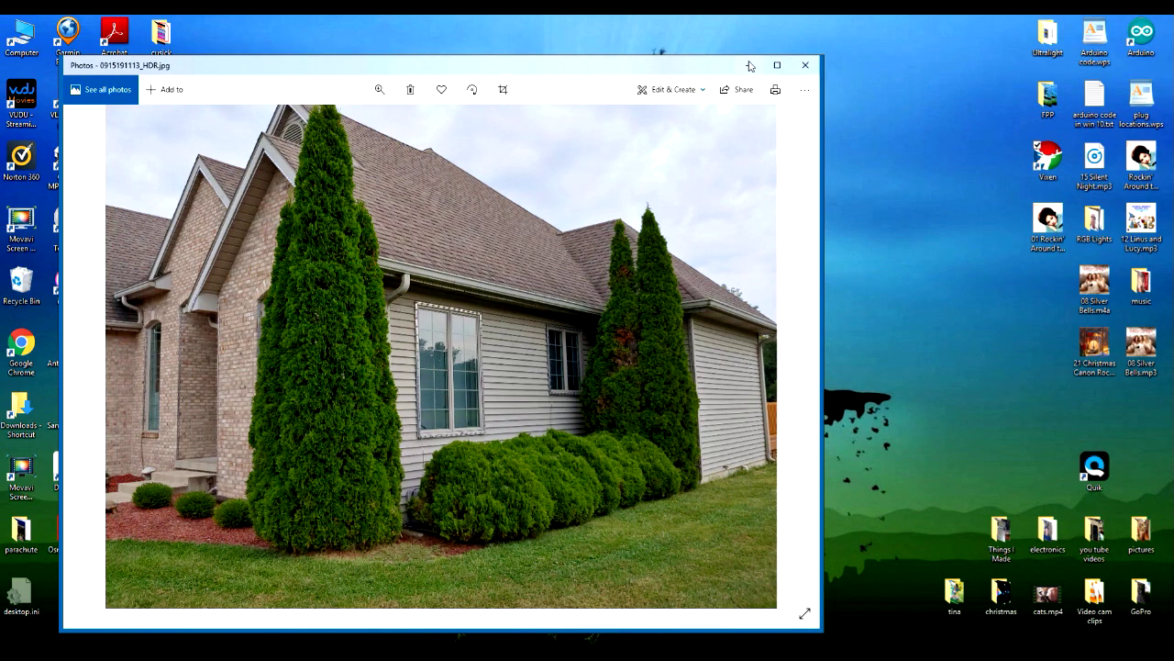
click(749, 64)
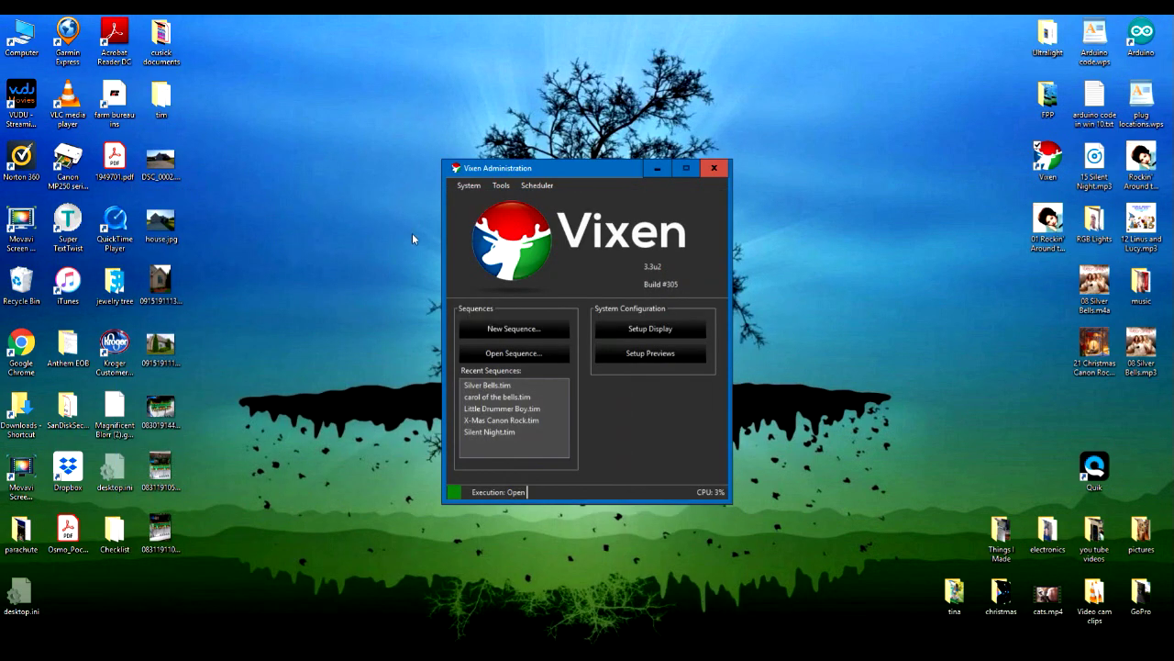
Step: In Vixen's display setup, add a Generic Numbered Group named "kitchen peak 1" with an item count of 114
click(651, 328)
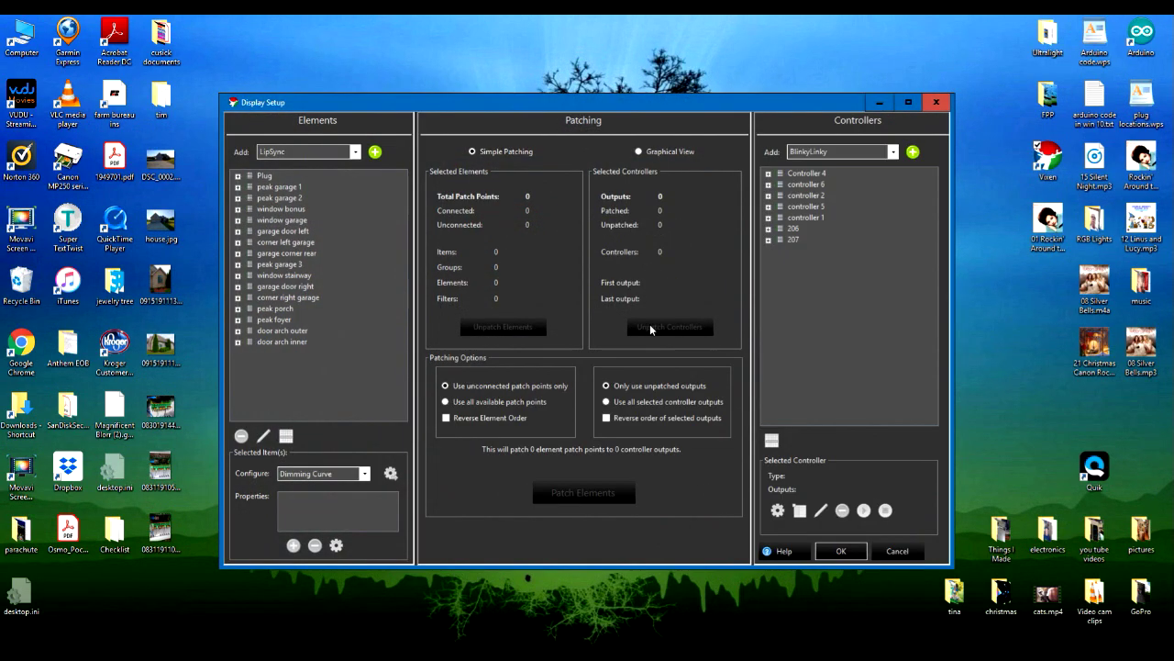
click(356, 153)
click(317, 195)
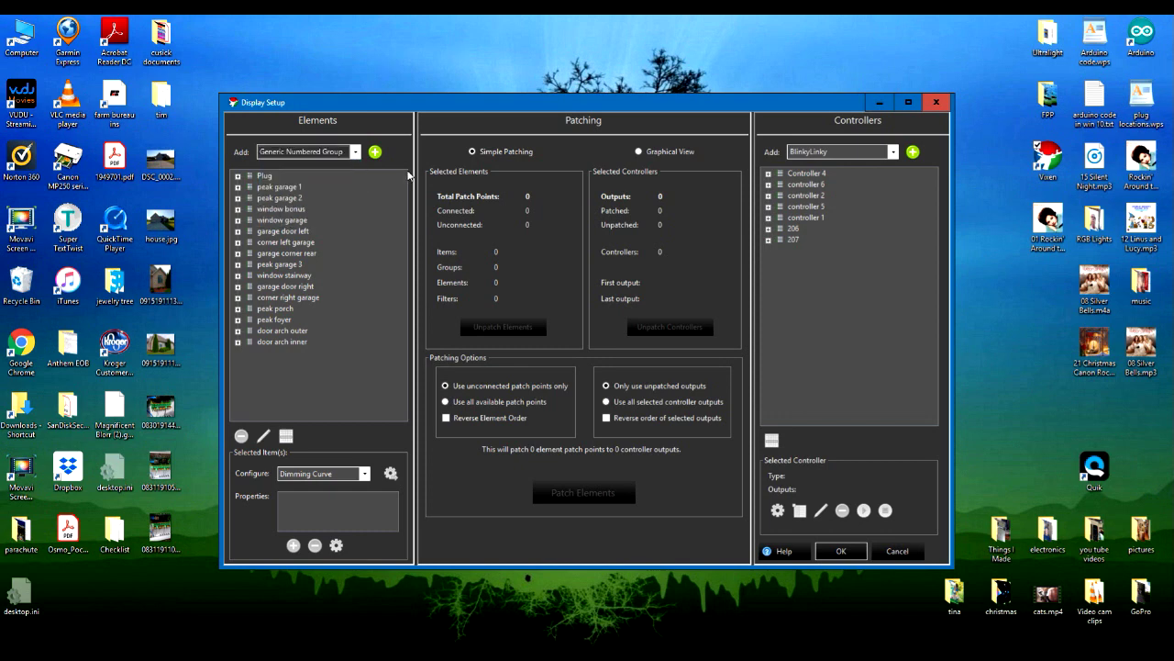
click(374, 151)
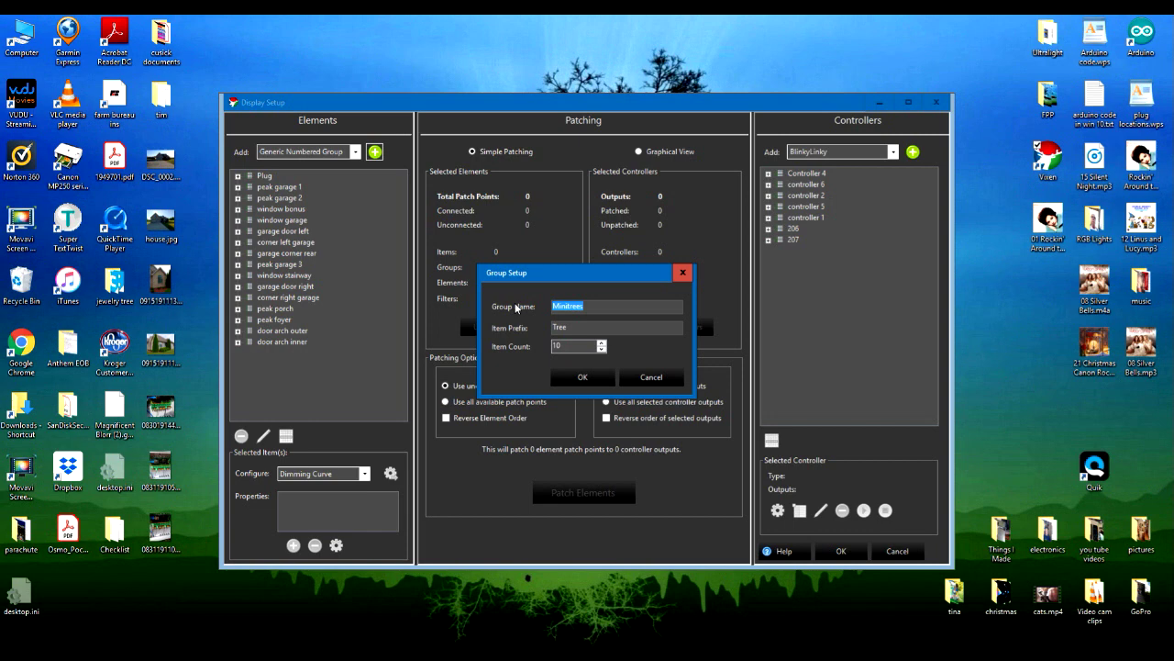
text(kitchen peak 1)
double_click(567, 347)
text(114)
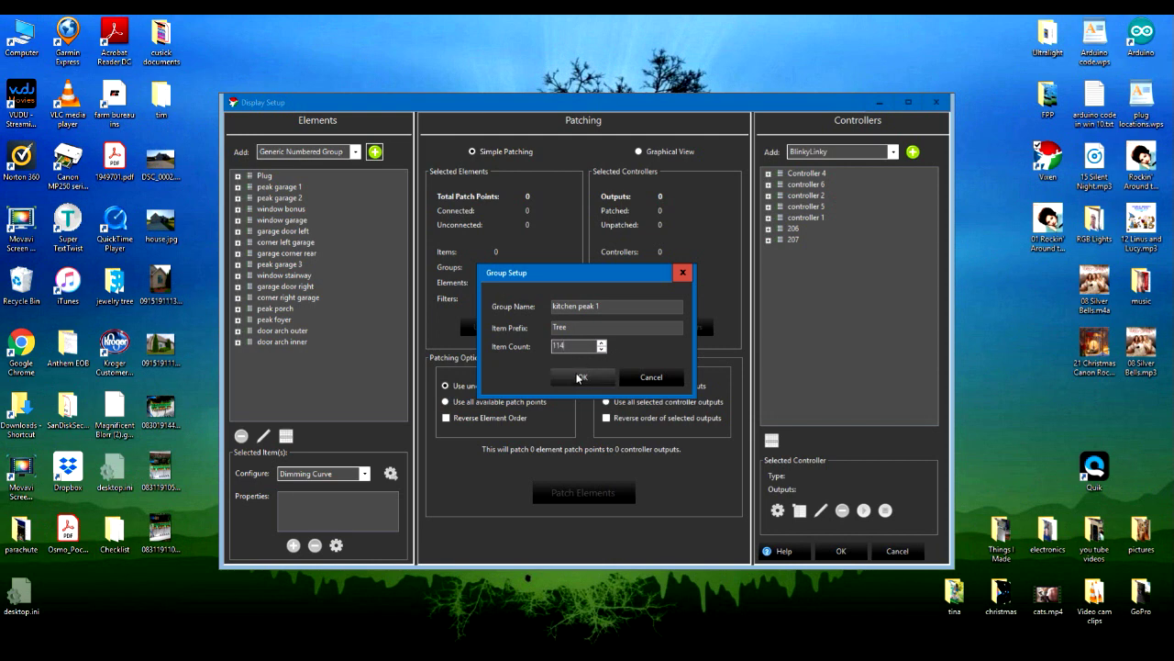
click(579, 378)
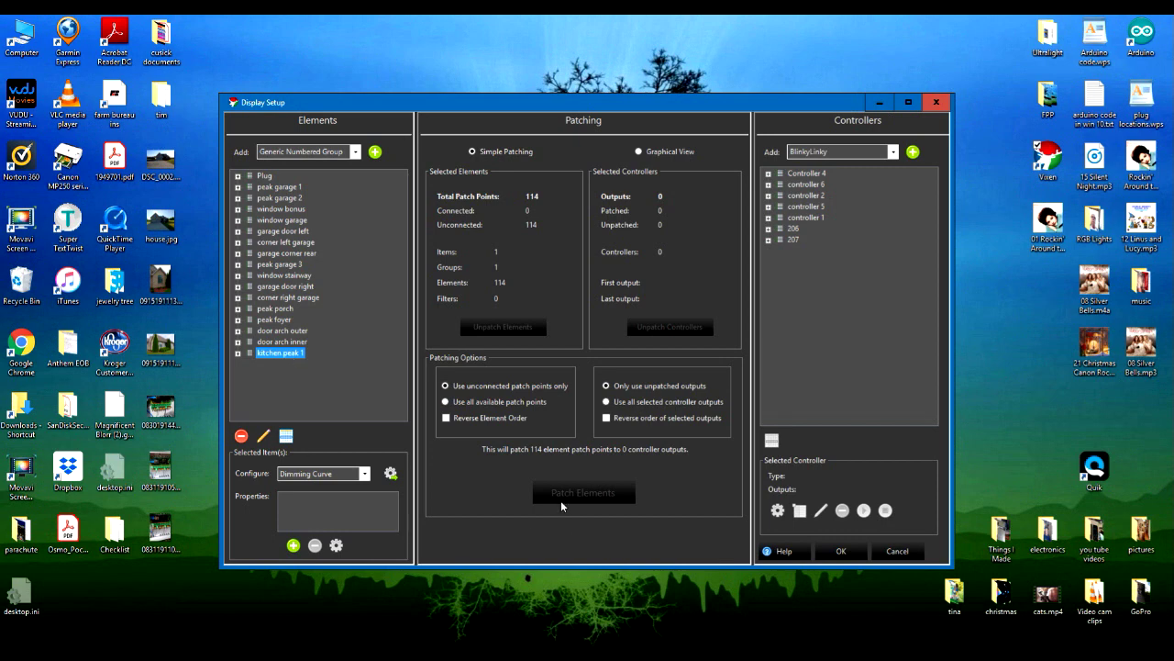
Step: Configure color handling for the kitchen peak 1 group as full RGB that mixes to make any color
click(359, 474)
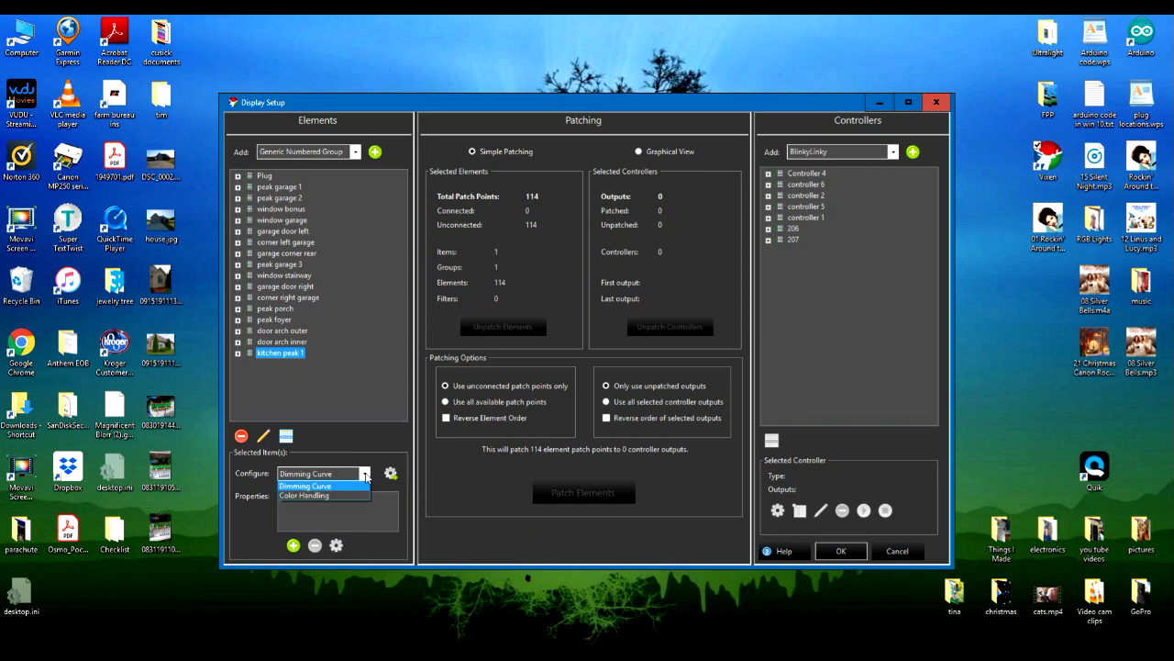
click(328, 494)
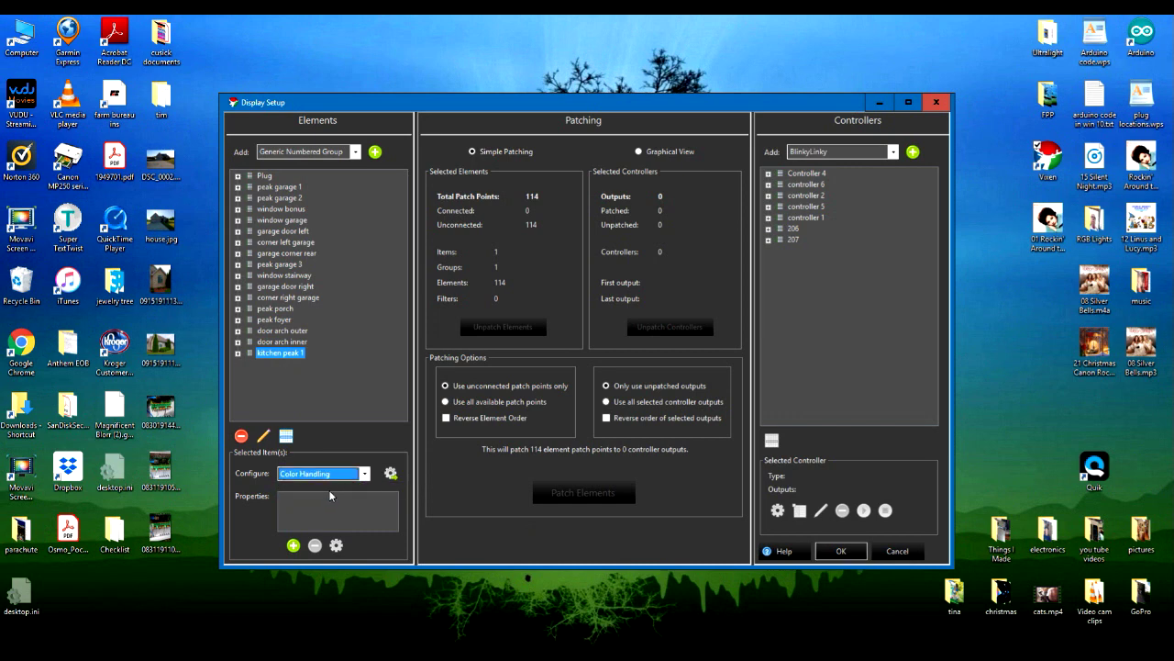
click(391, 474)
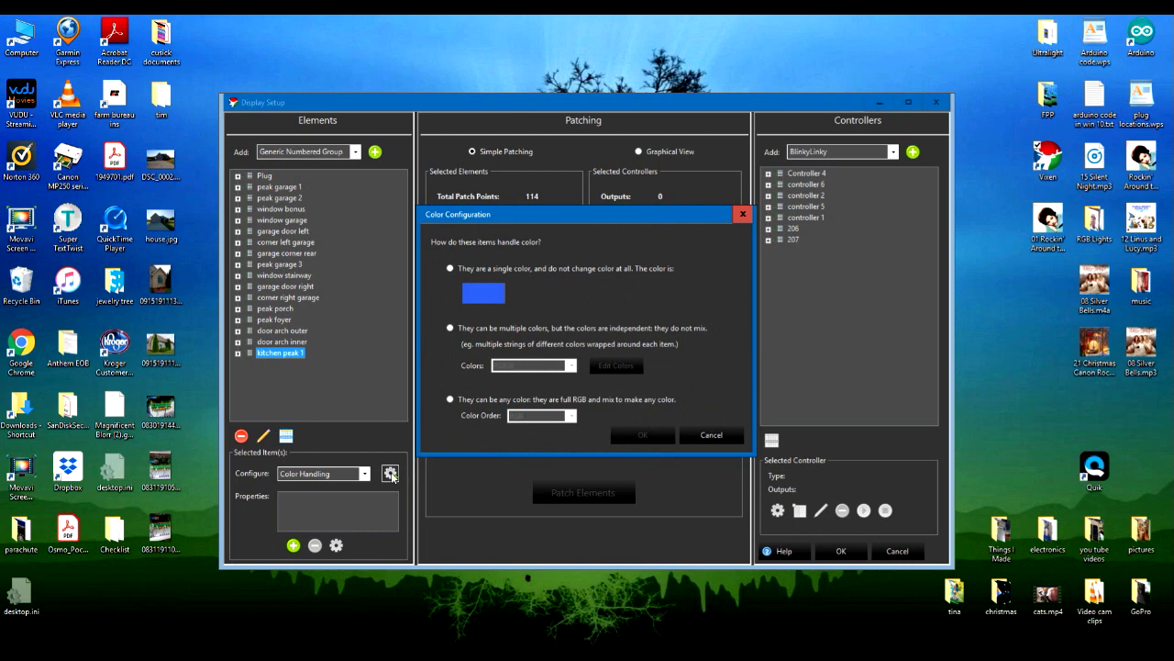
click(451, 400)
click(640, 436)
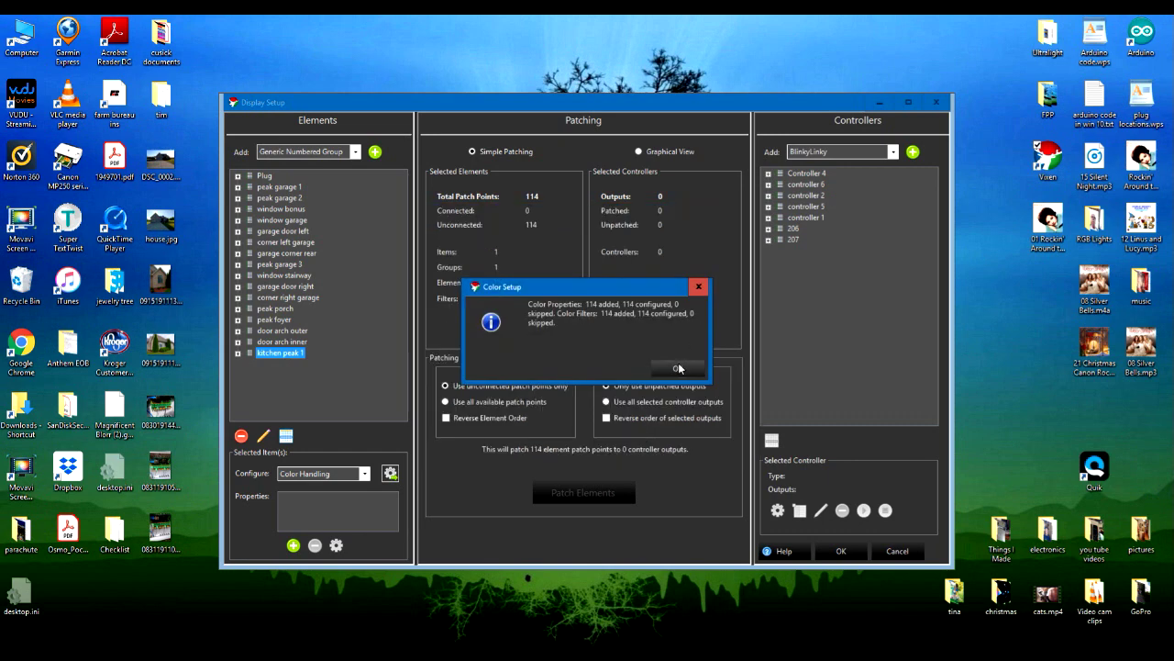
click(678, 368)
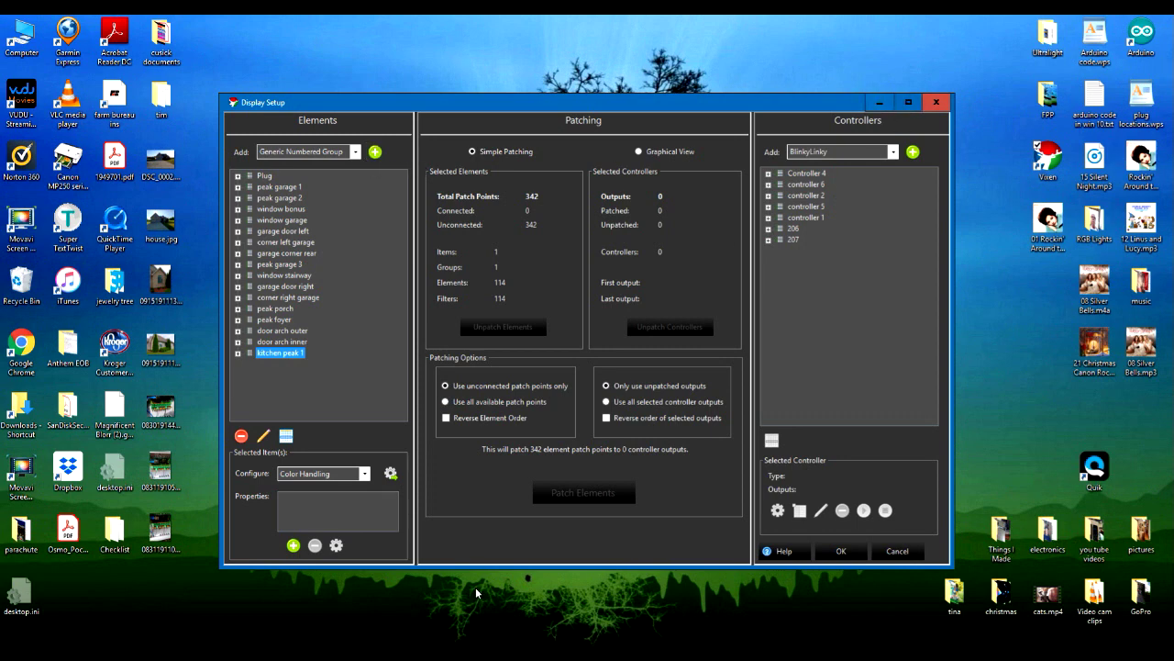
click(314, 654)
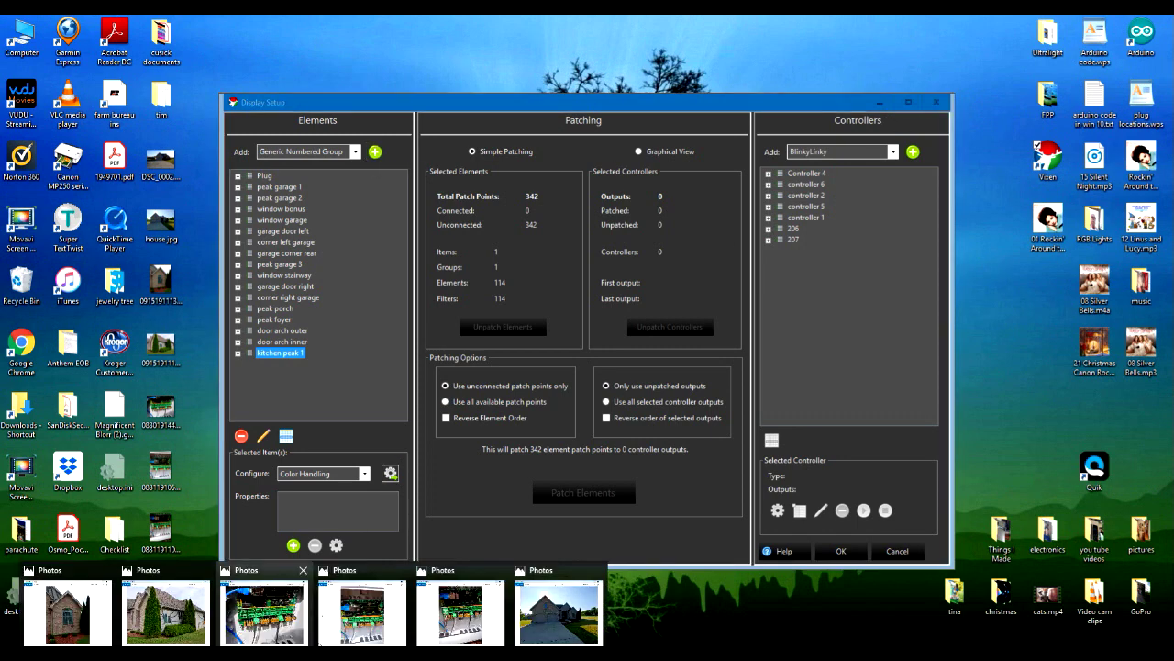
click(263, 613)
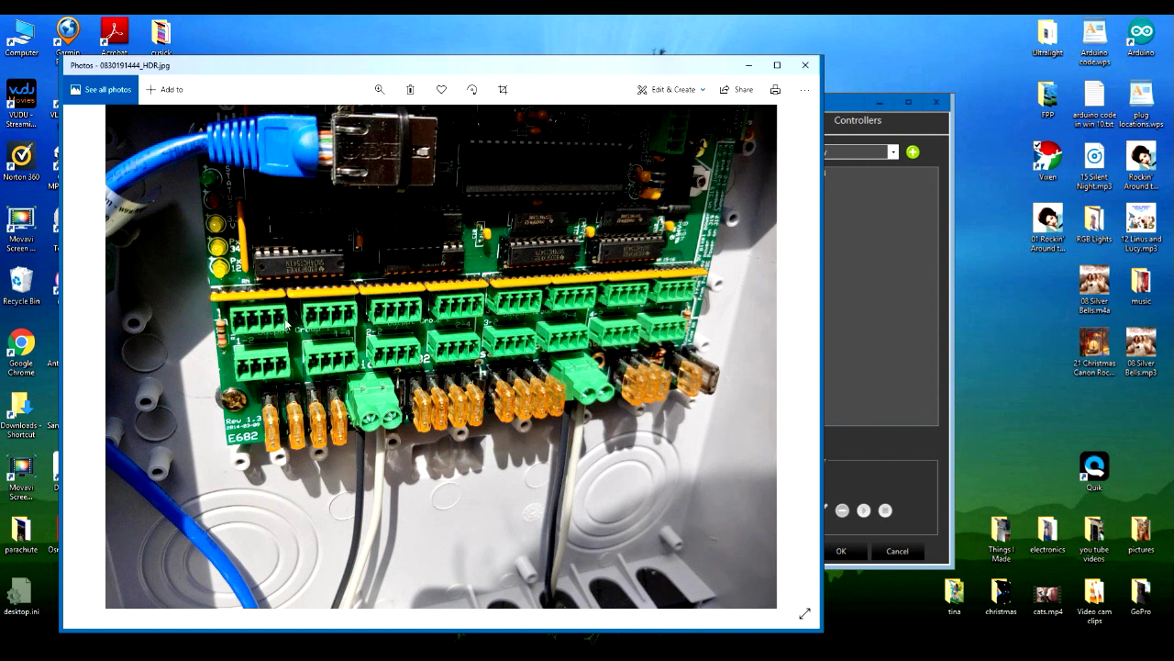
click(750, 65)
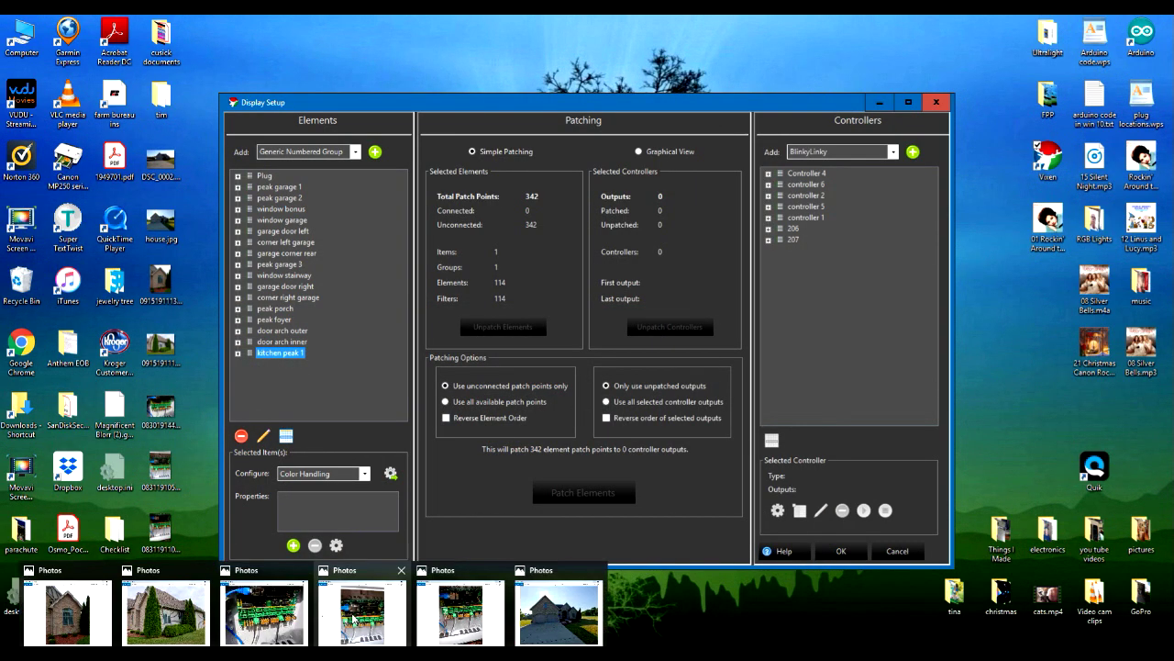
click(366, 611)
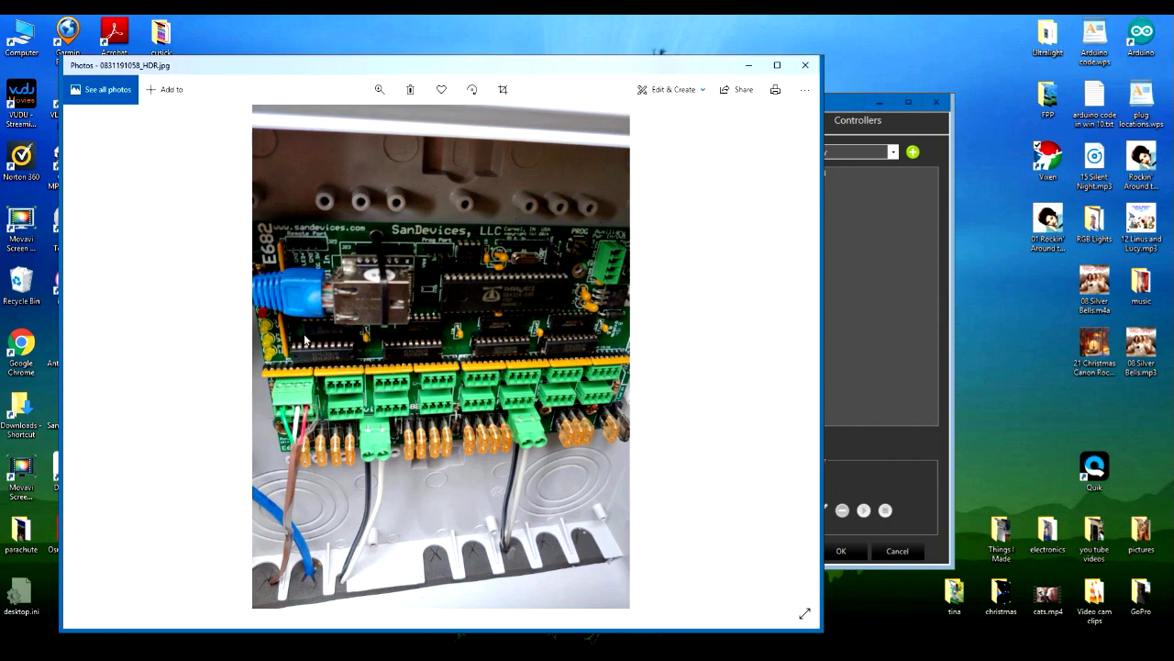
click(748, 65)
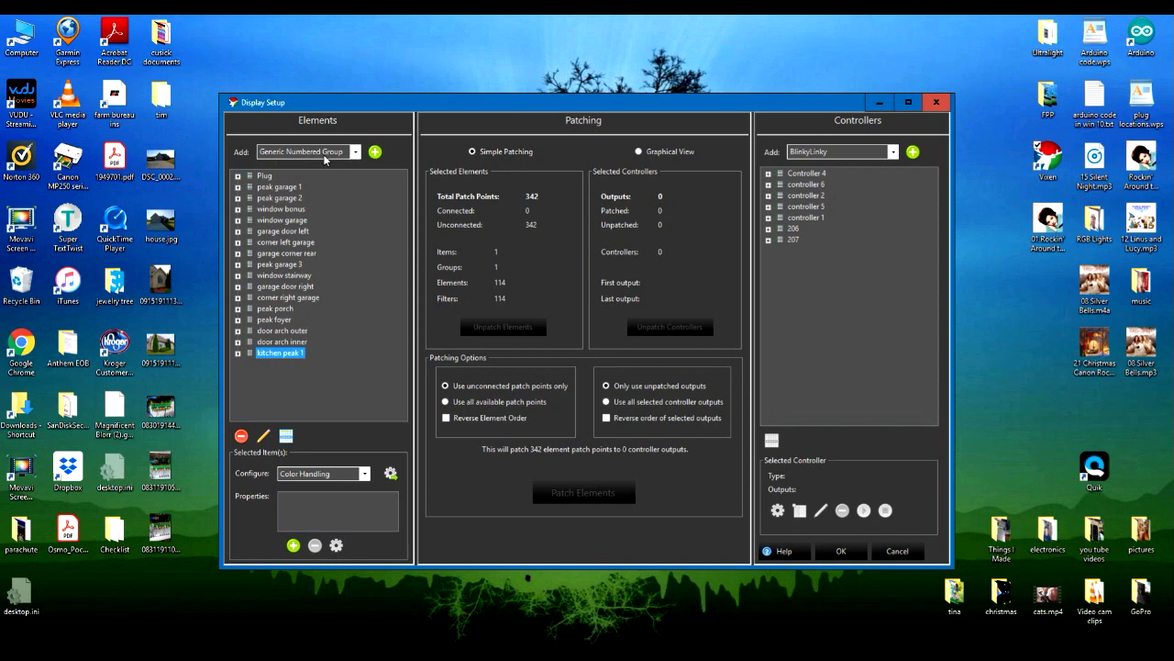
Step: Add another Generic Numbered Group named "kitchen corner left" with item prefix "kcl" and an item count of 29
click(375, 151)
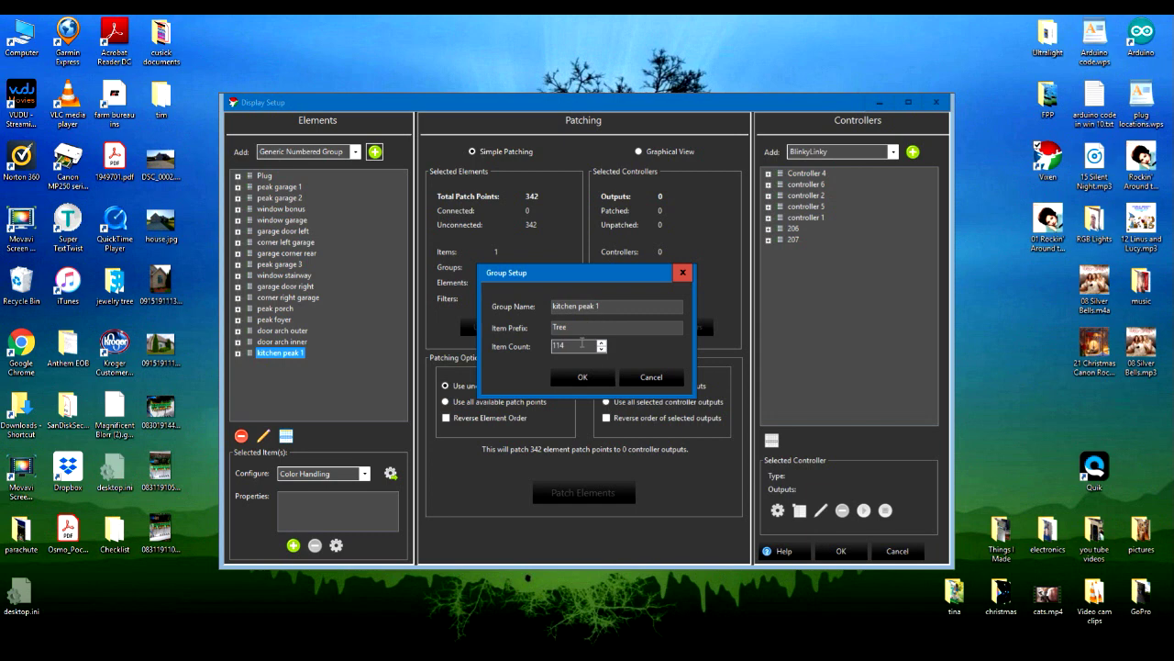
double_click(598, 306)
drag(597, 305, 579, 306)
text(corner left)
drag(570, 327, 530, 328)
text(kcl)
drag(569, 345, 540, 348)
text(29)
click(578, 376)
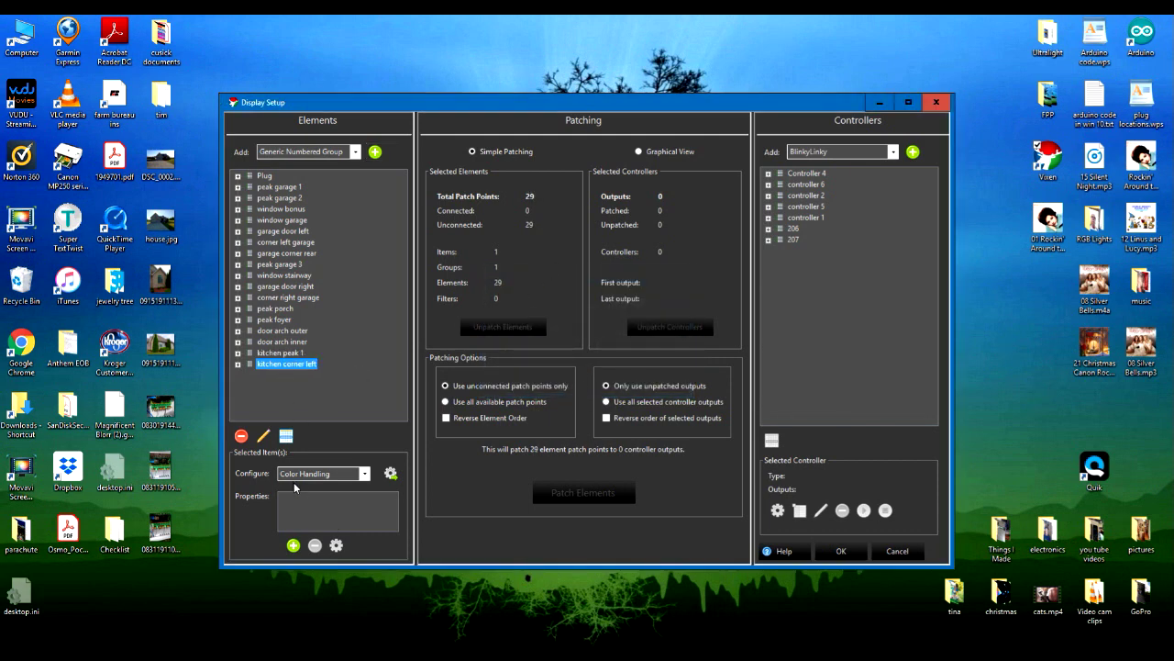
Step: Configure color handling for the kitchen corner left group as full RGB with color order RGB
click(390, 473)
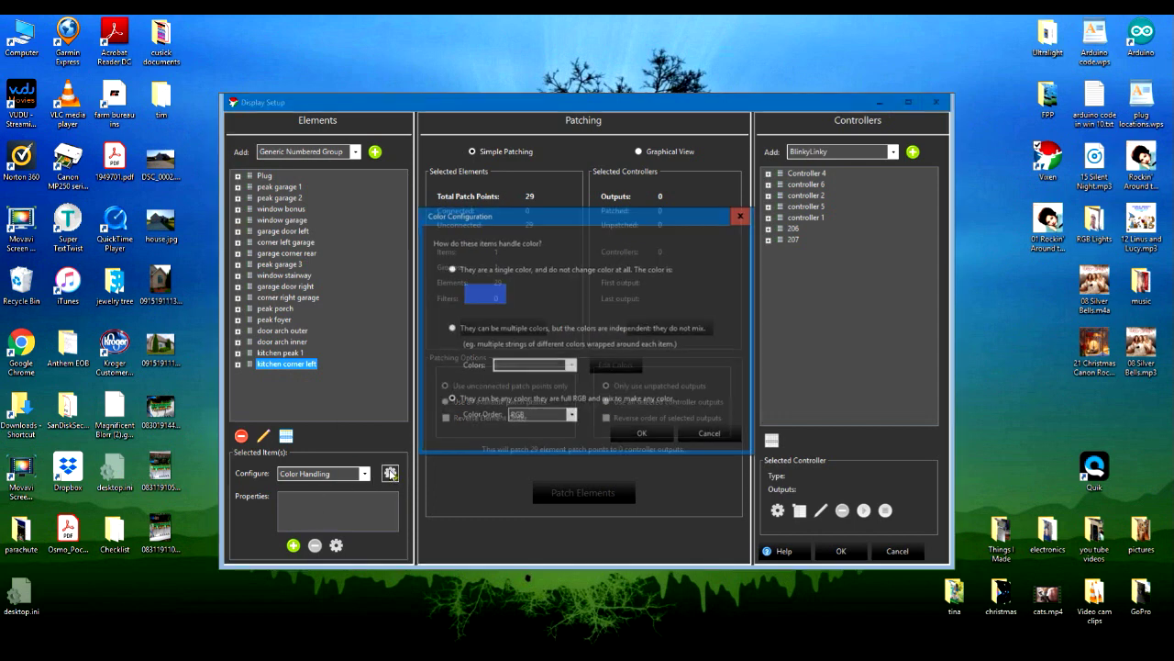
click(450, 400)
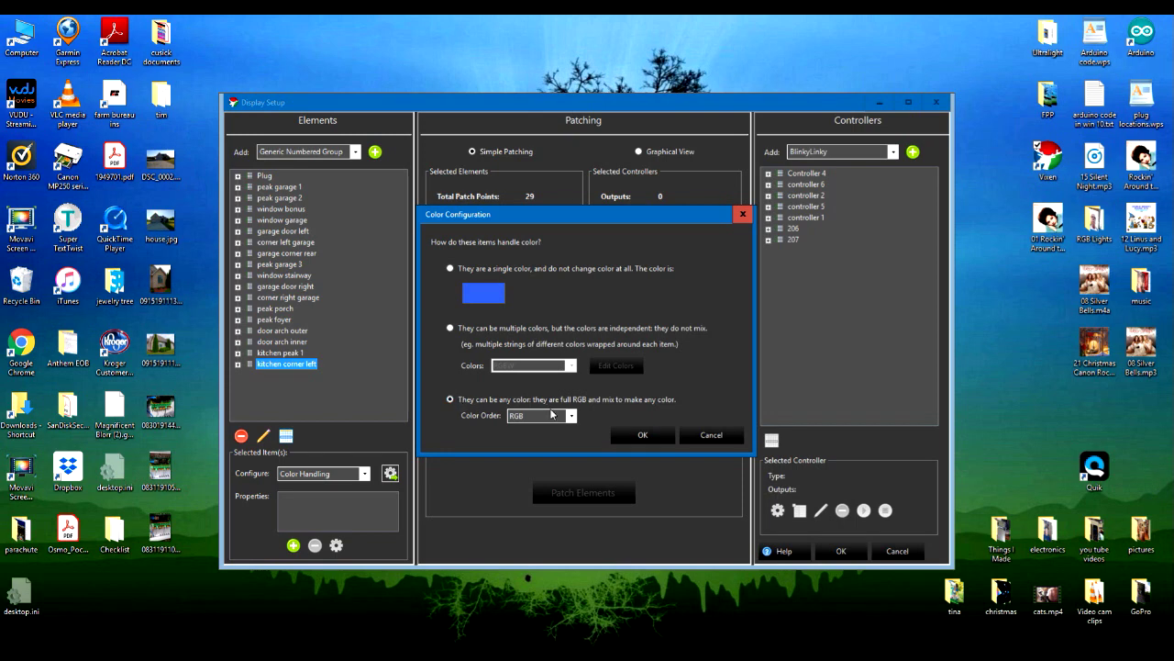
click(641, 435)
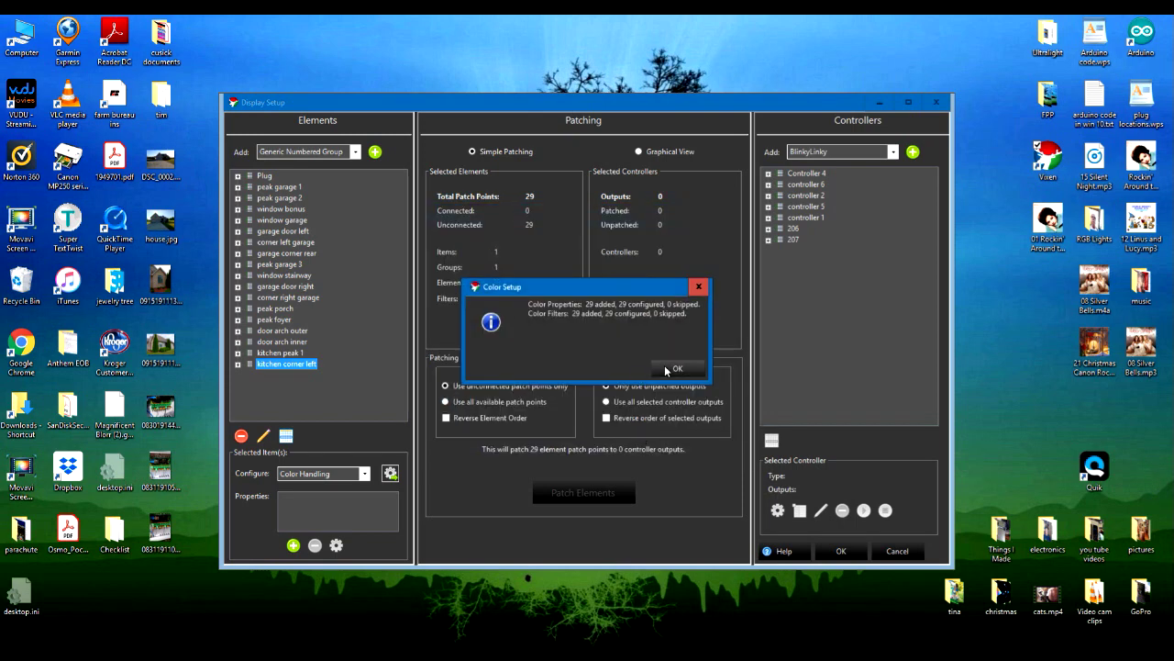
click(664, 365)
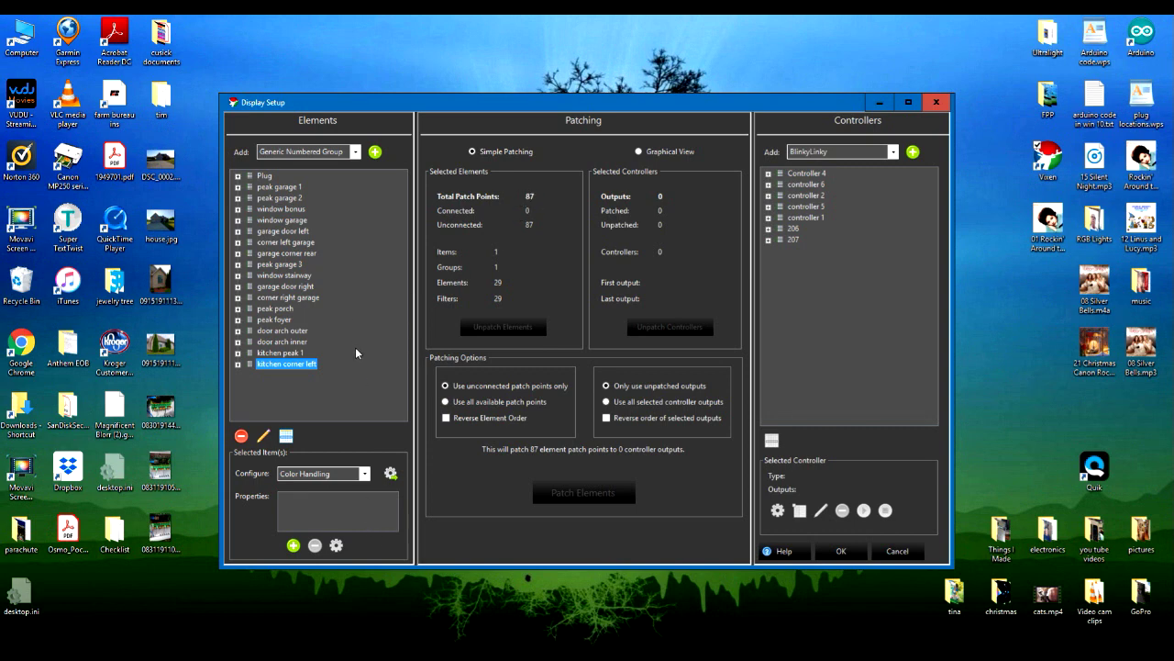
mouse_move(345, 653)
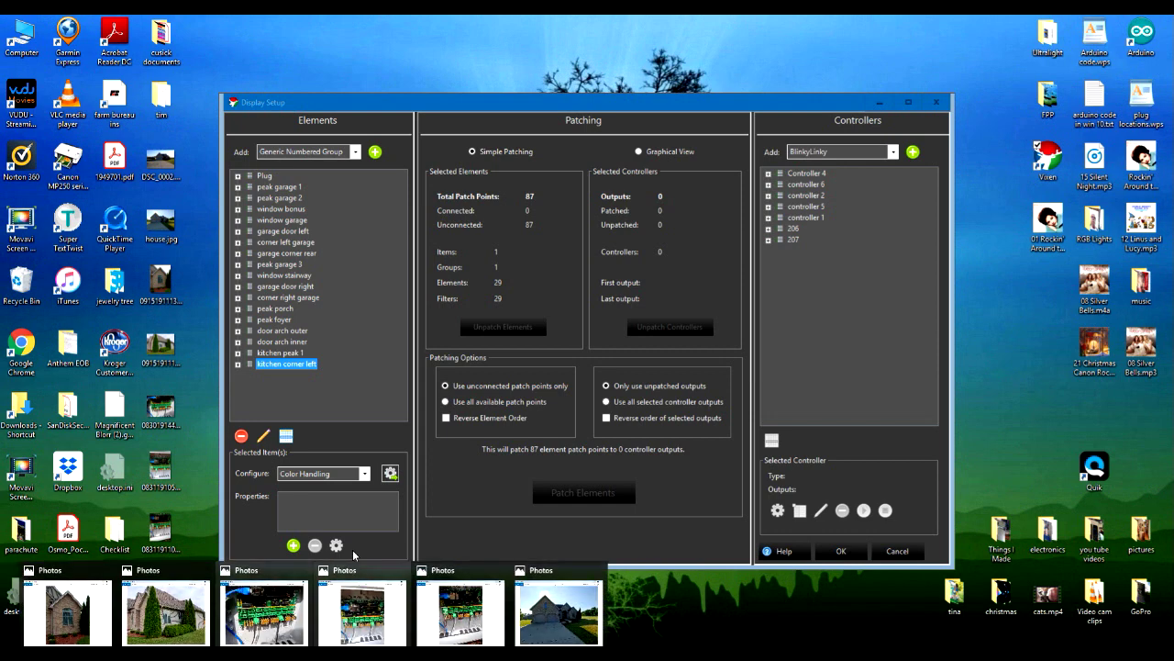
click(449, 629)
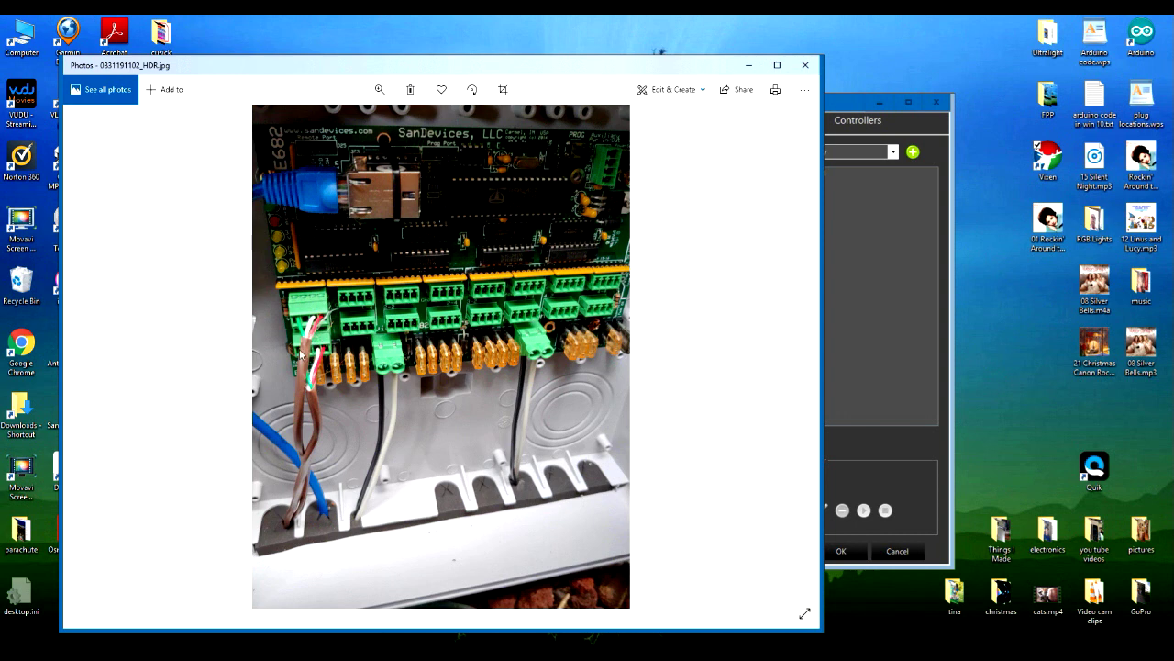
click(747, 66)
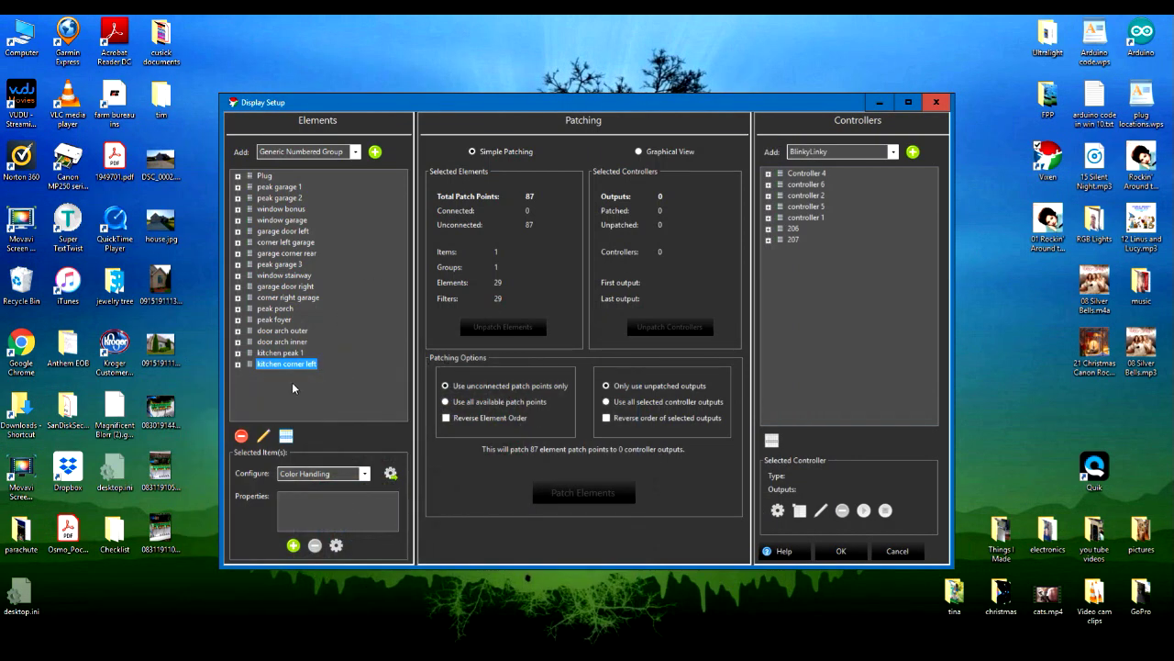
Step: Add a Generic Numbered Group named "kitchen peak 2" with item prefix "kp2" and an item count of 129
click(375, 151)
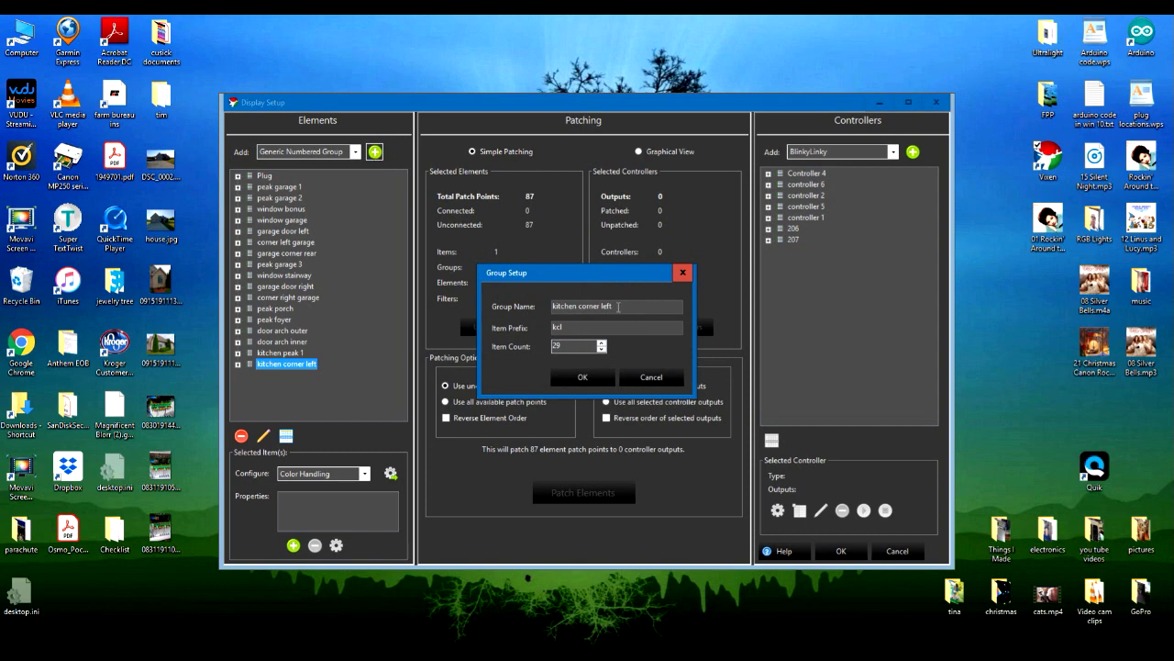
drag(619, 306, 579, 308)
text(peak 2)
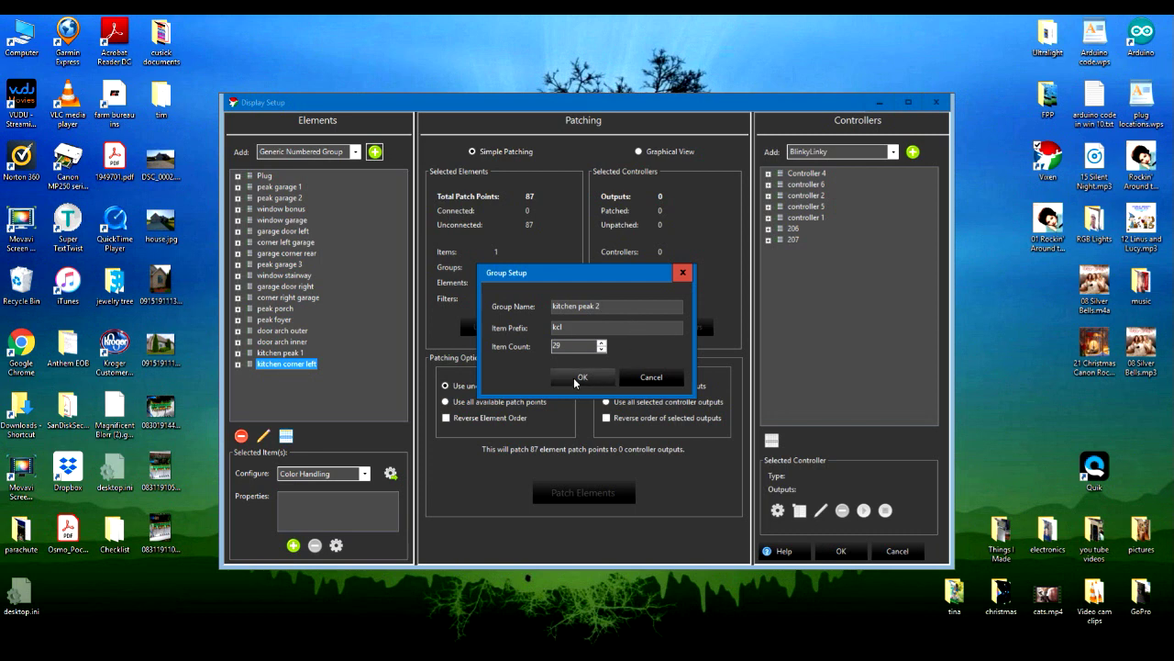
drag(569, 326, 530, 328)
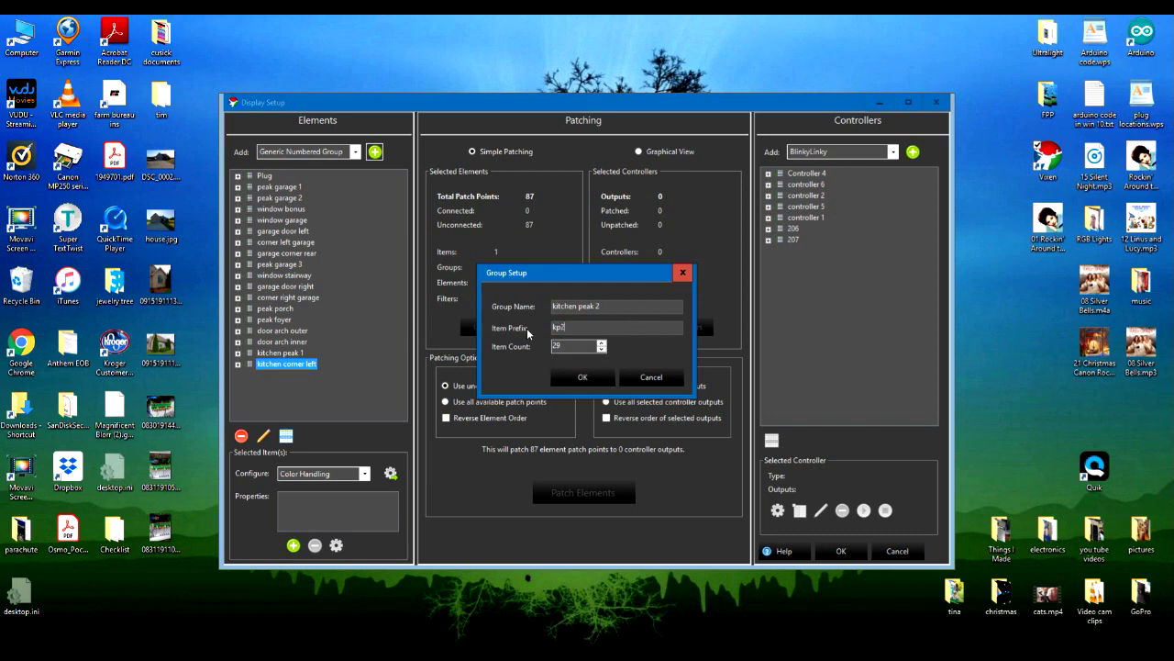
drag(568, 344, 526, 361)
text(129)
click(580, 376)
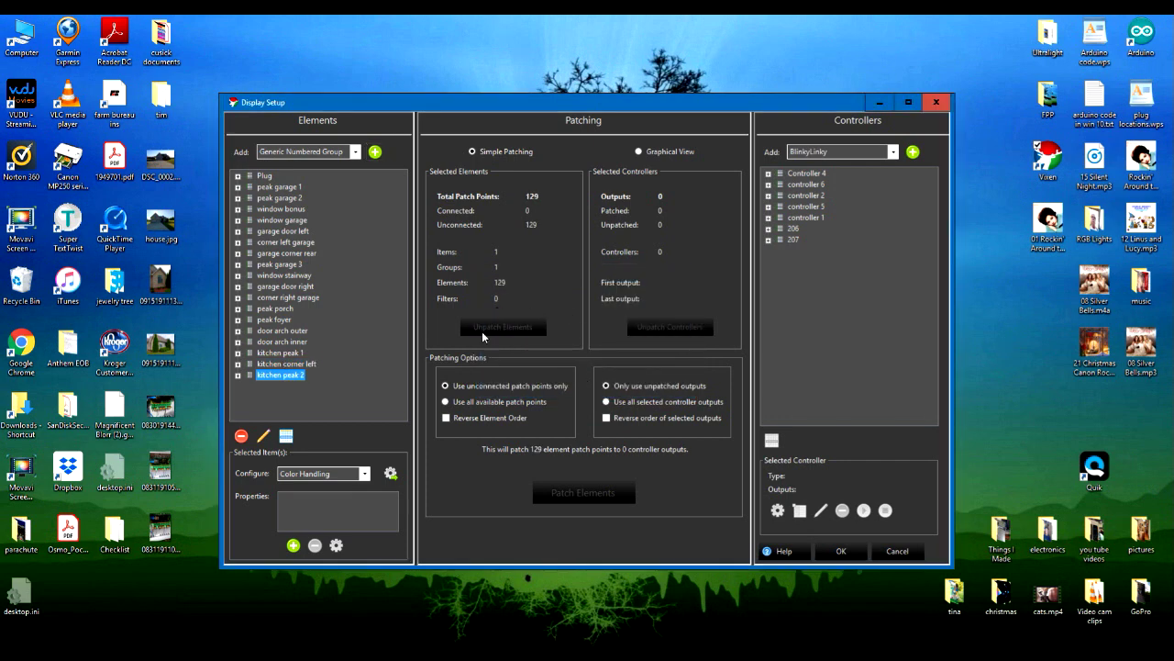
Step: Configure color handling for the kitchen peak 2 group as full RGB with color order RGB
click(390, 473)
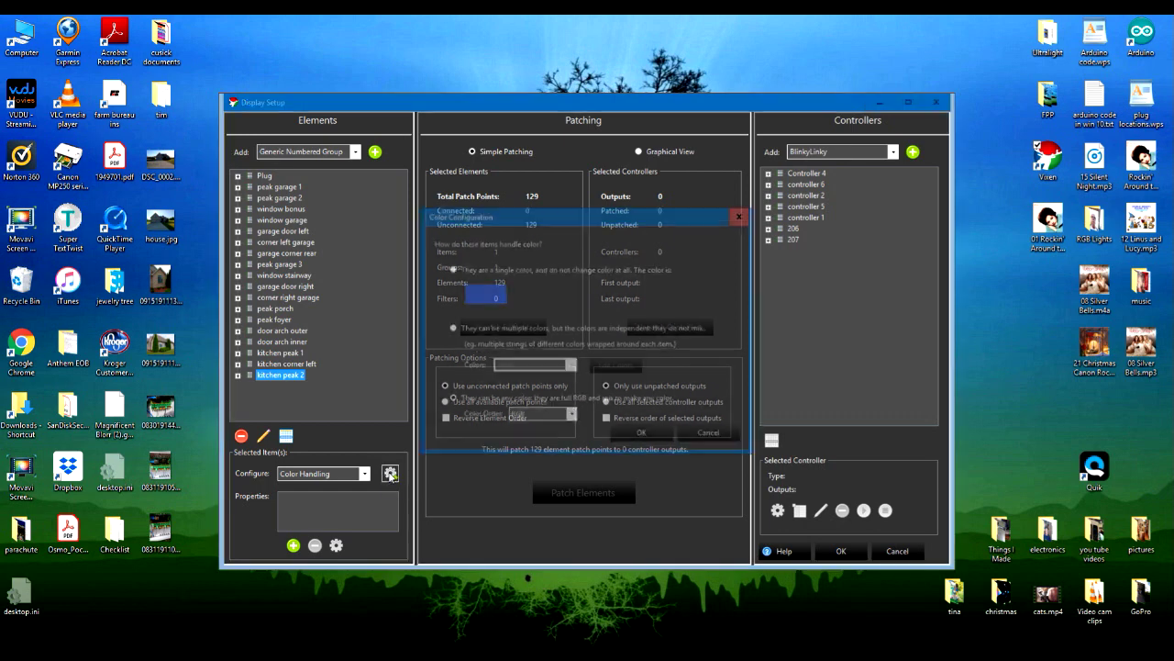
click(643, 435)
click(672, 368)
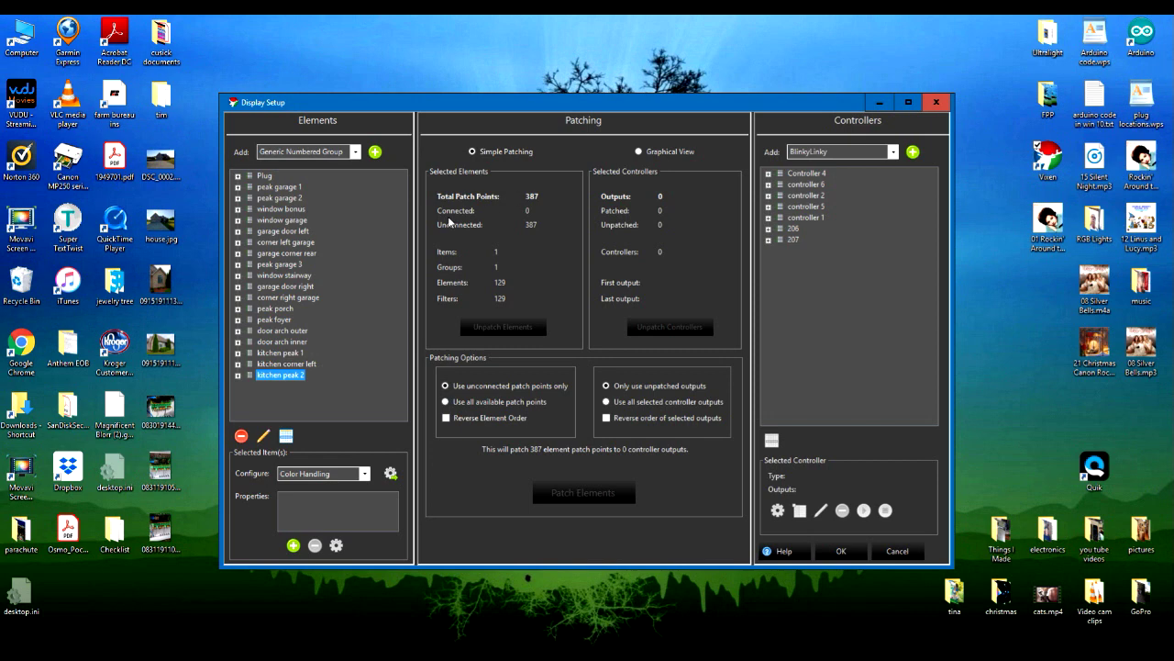
Step: Add a Generic Numbered Group named "kitchen corner right" with an item count of 29, keeping the item prefix "kp2"
click(375, 152)
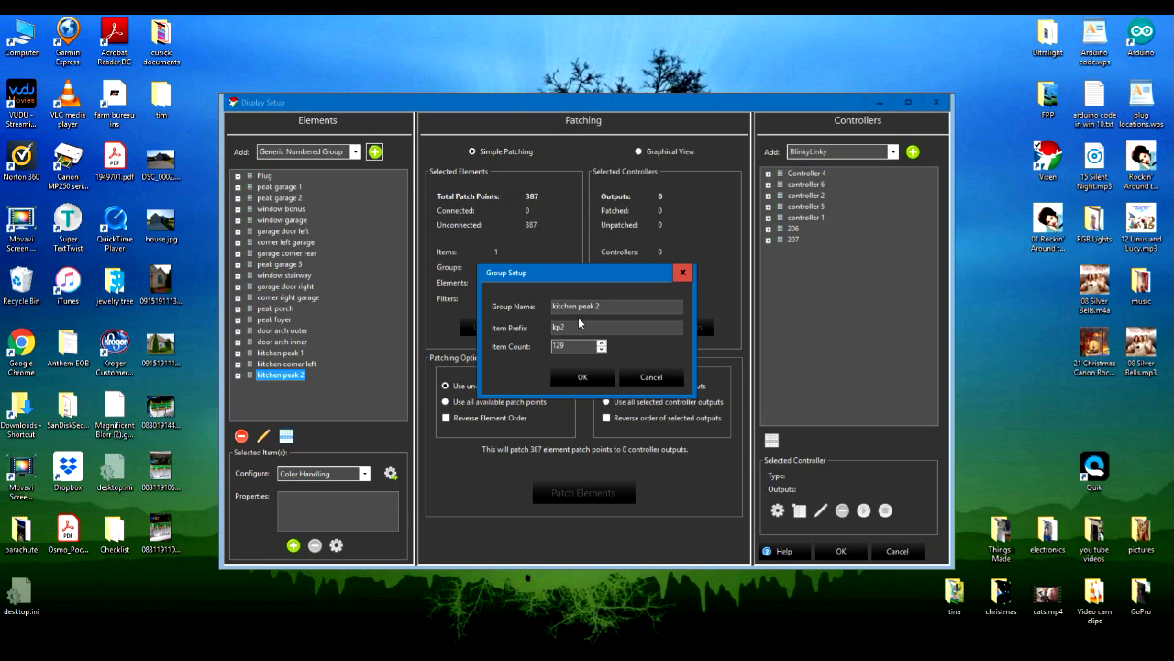
drag(602, 306, 578, 305)
text(corner right)
drag(572, 345, 526, 347)
text(29)
click(577, 377)
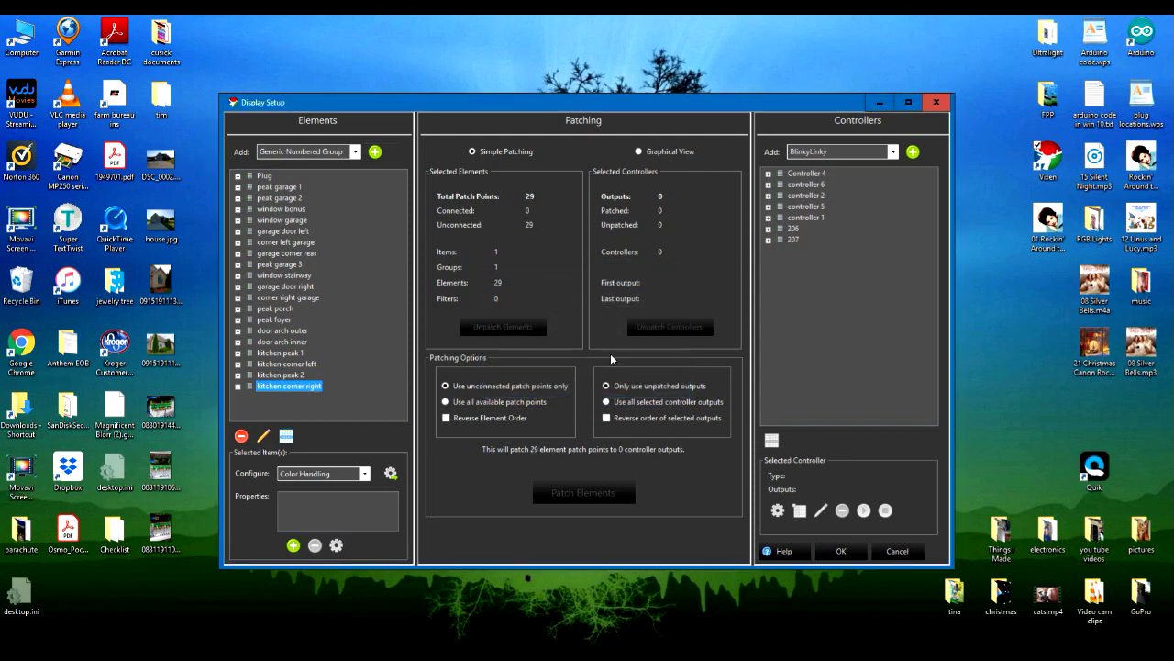
Step: Configure color handling for the kitchen corner right group as full RGB with color order RGB
click(390, 472)
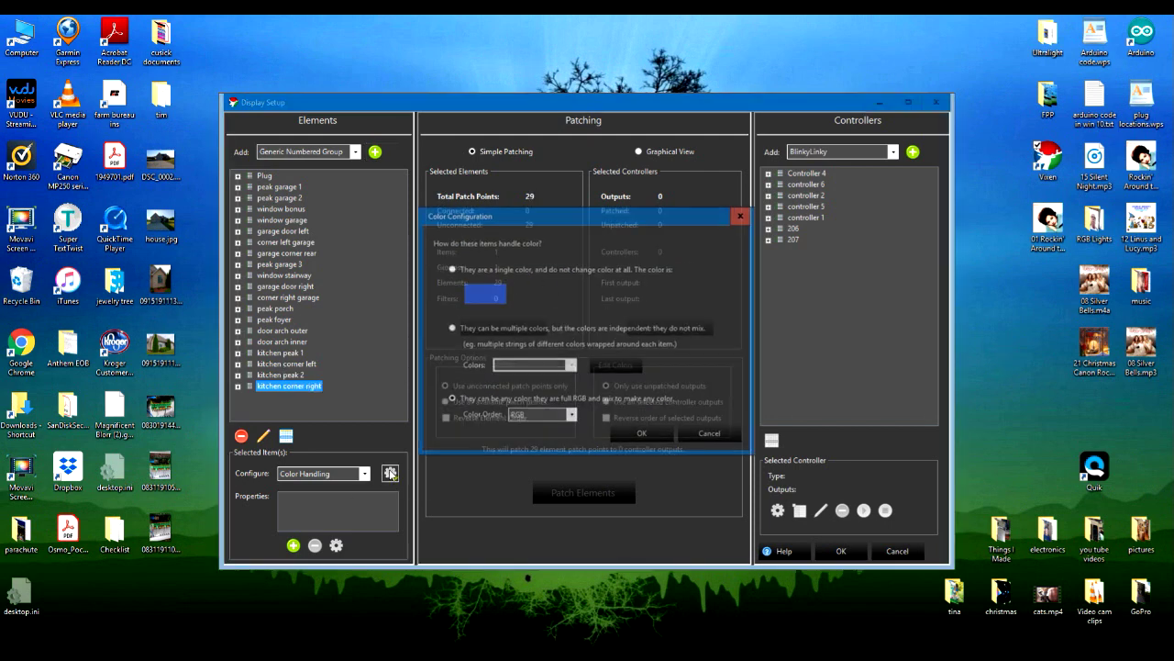
click(642, 435)
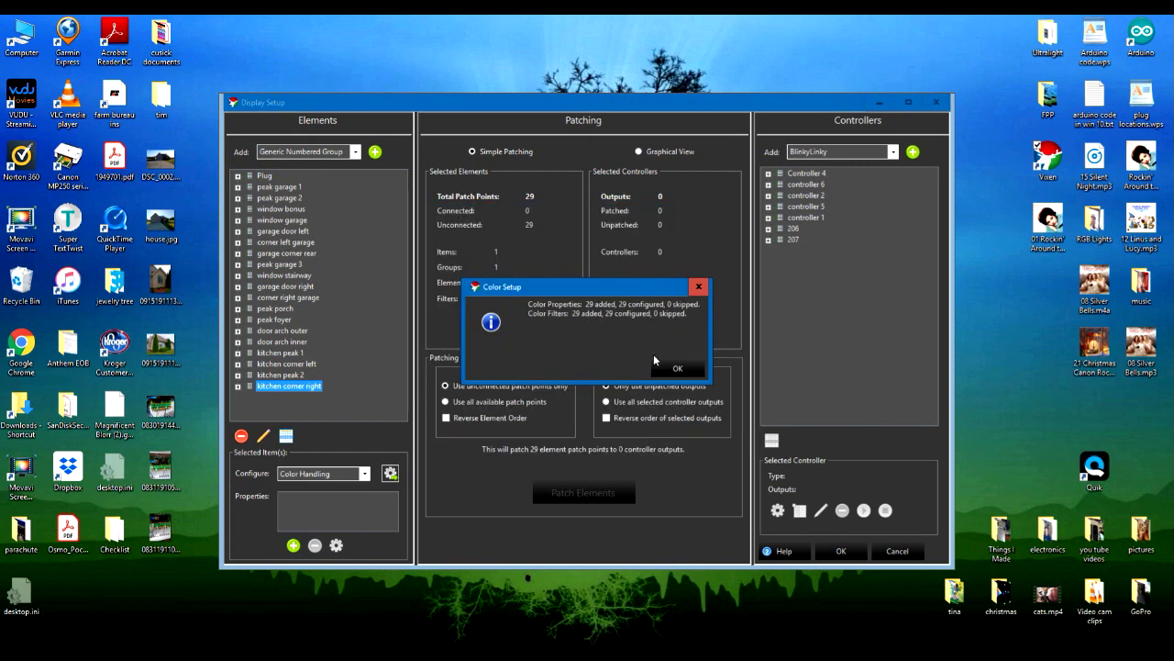
click(679, 369)
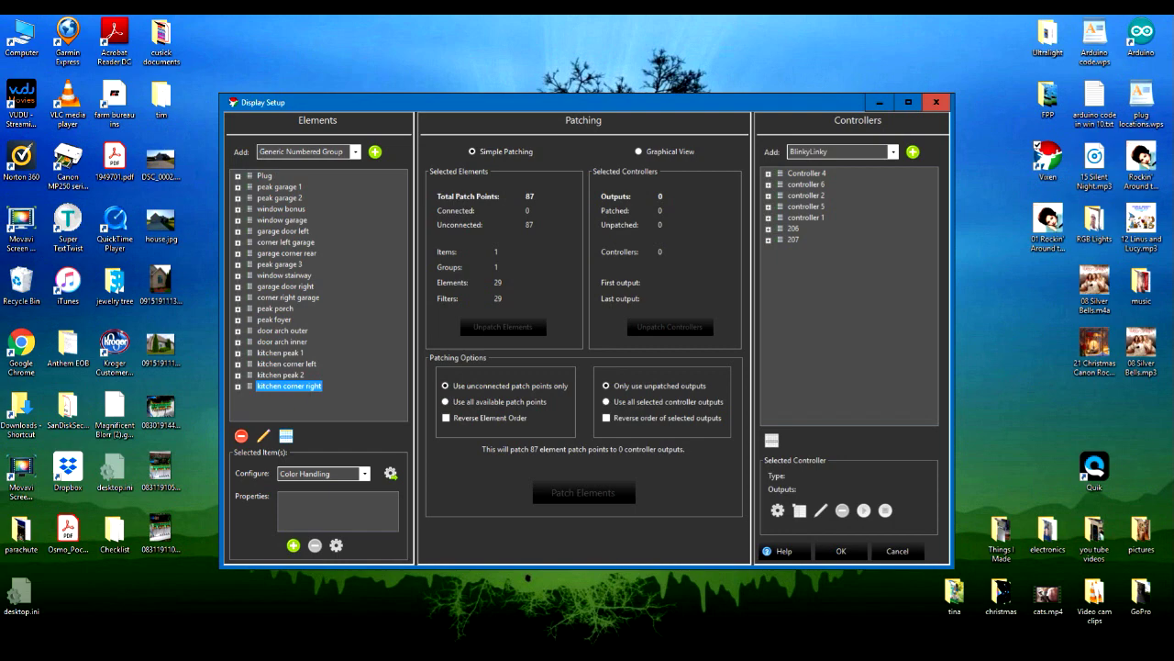
mouse_move(313, 653)
mouse_move(263, 610)
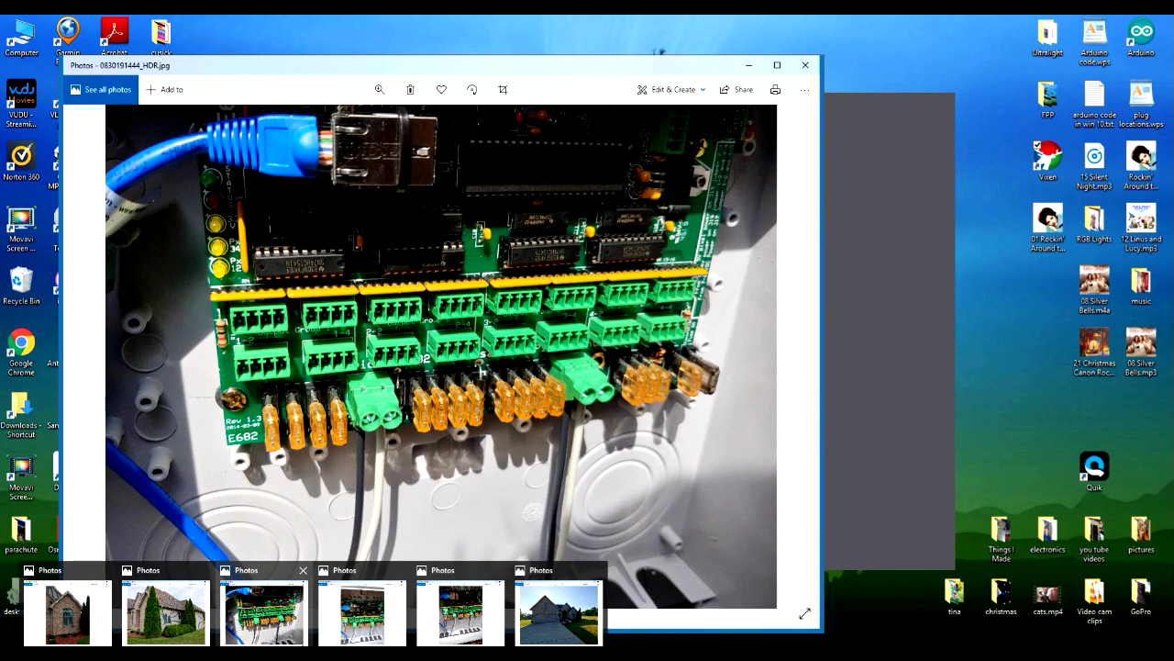
mouse_move(161, 617)
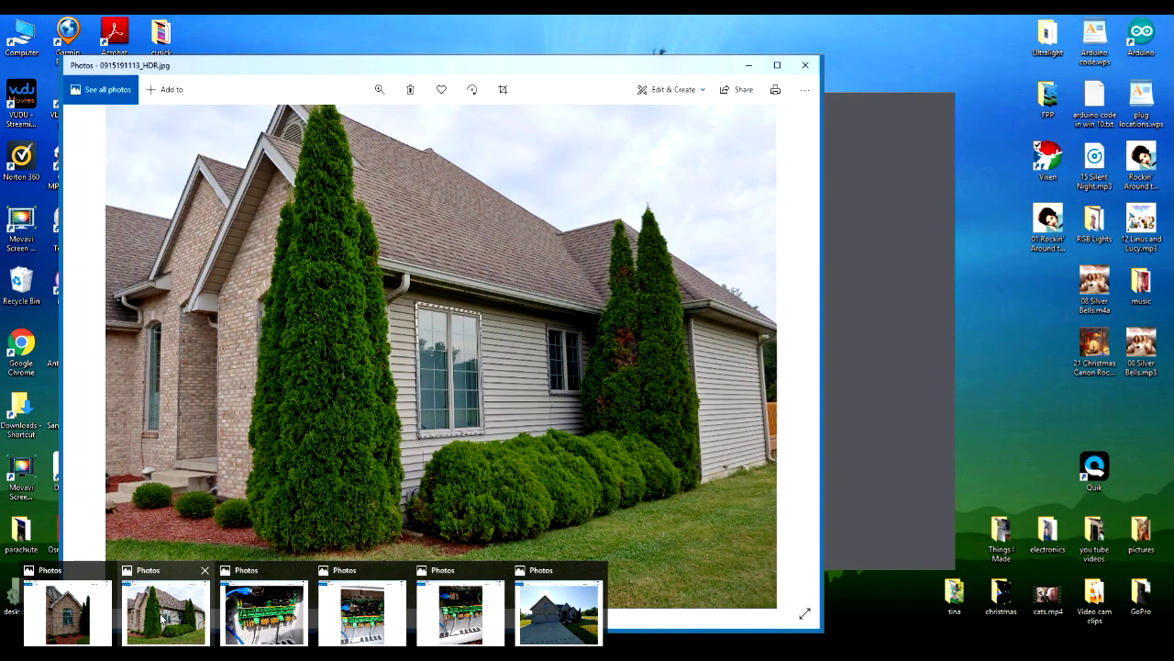
click(162, 617)
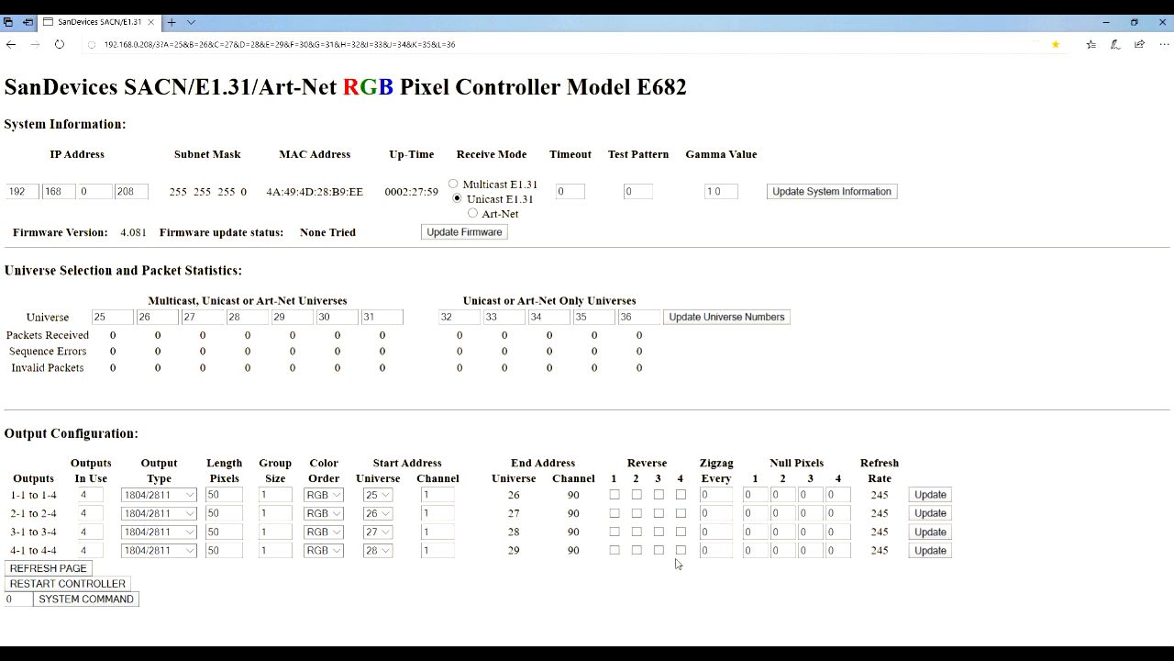
click(1108, 21)
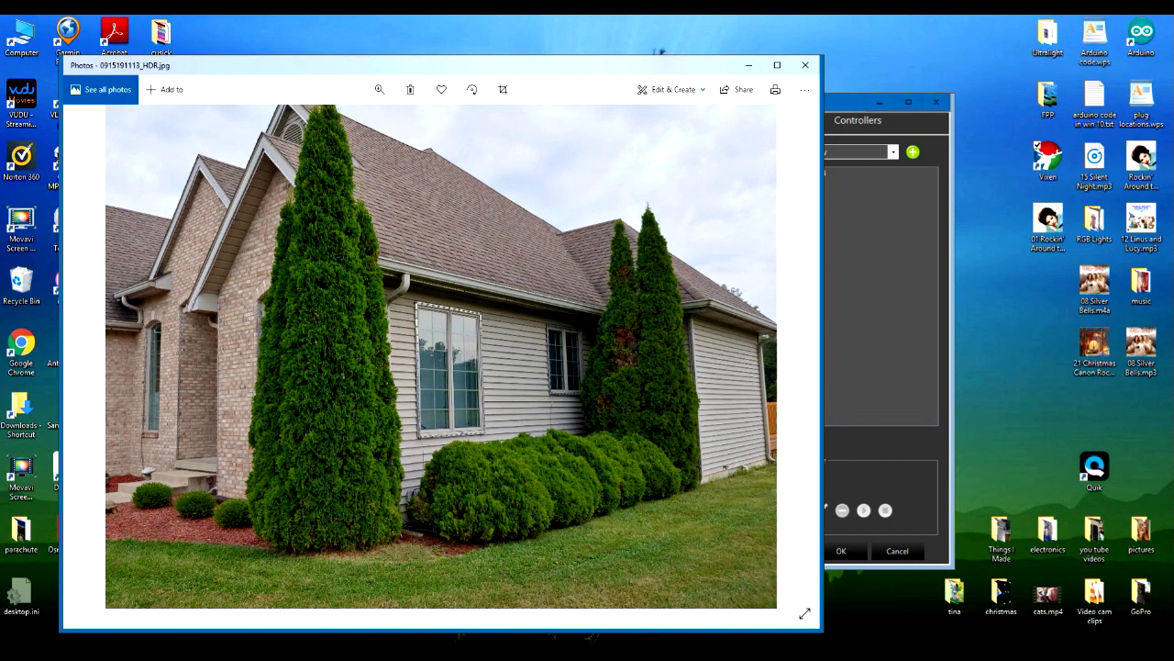
mouse_move(312, 653)
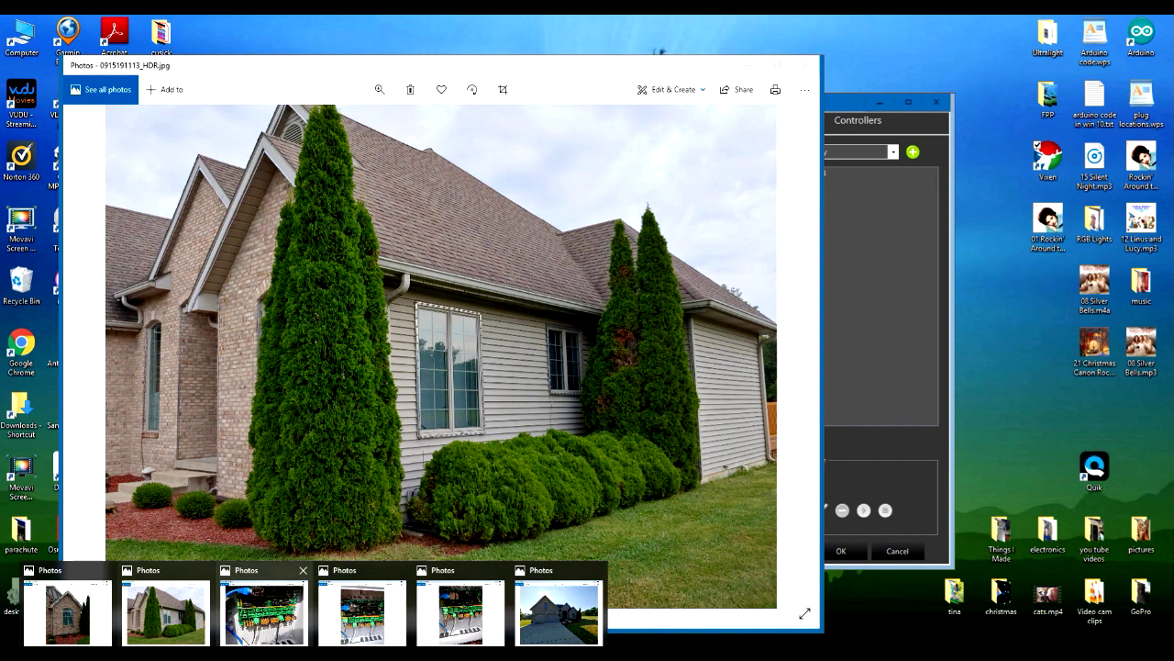
click(569, 623)
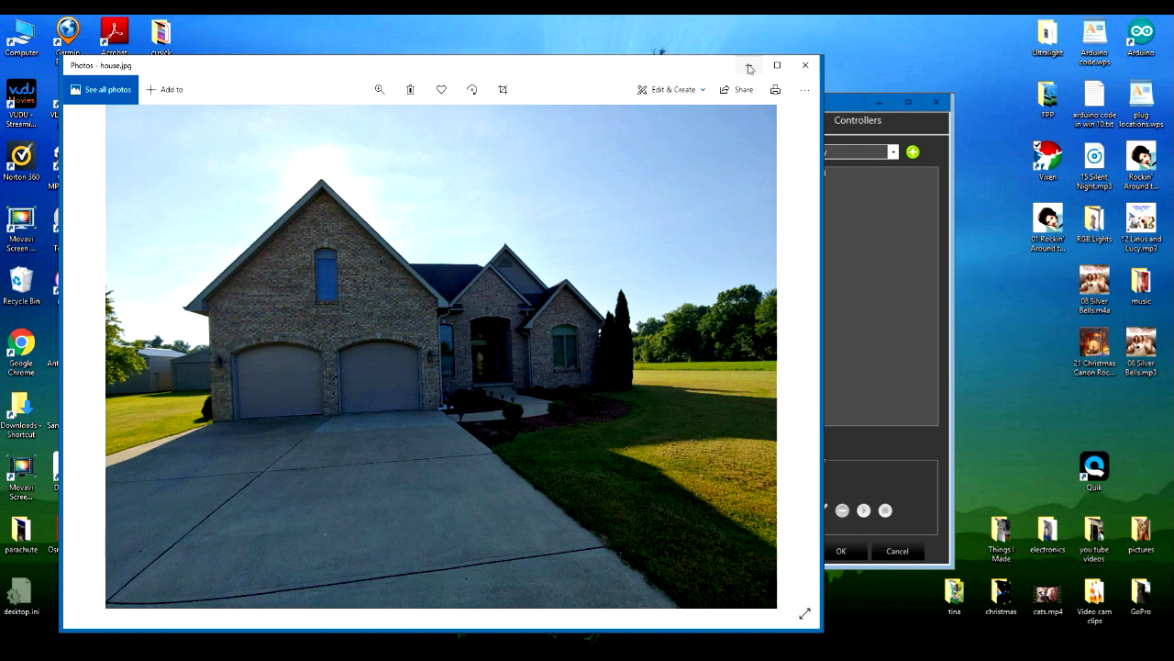
key(Right)
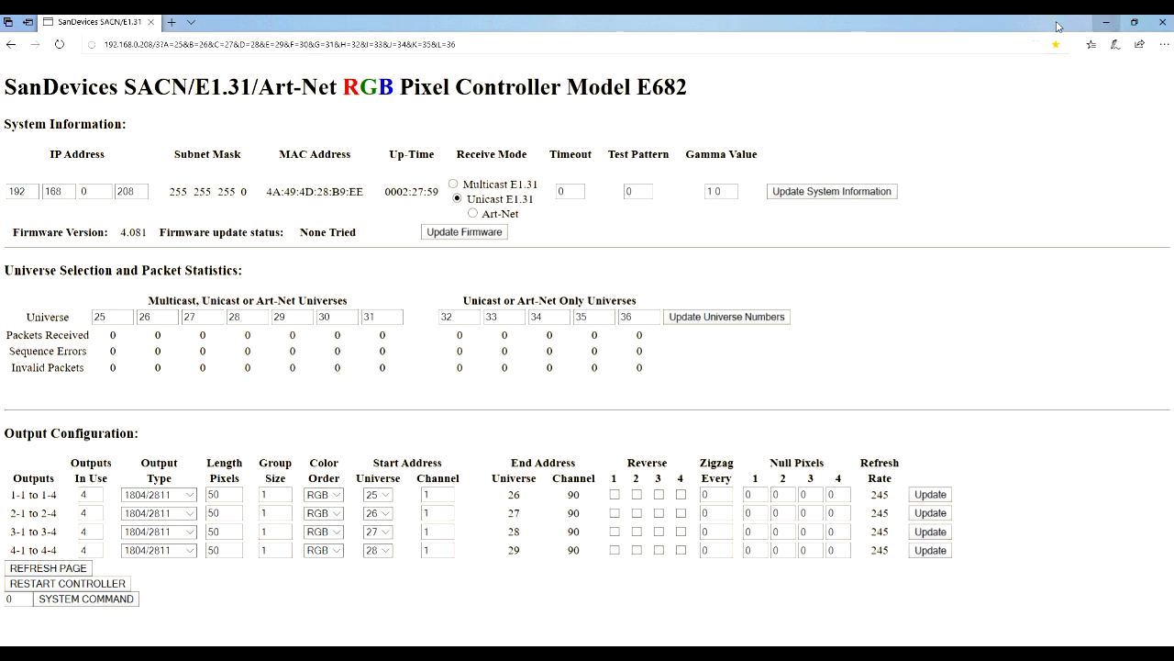
click(1106, 22)
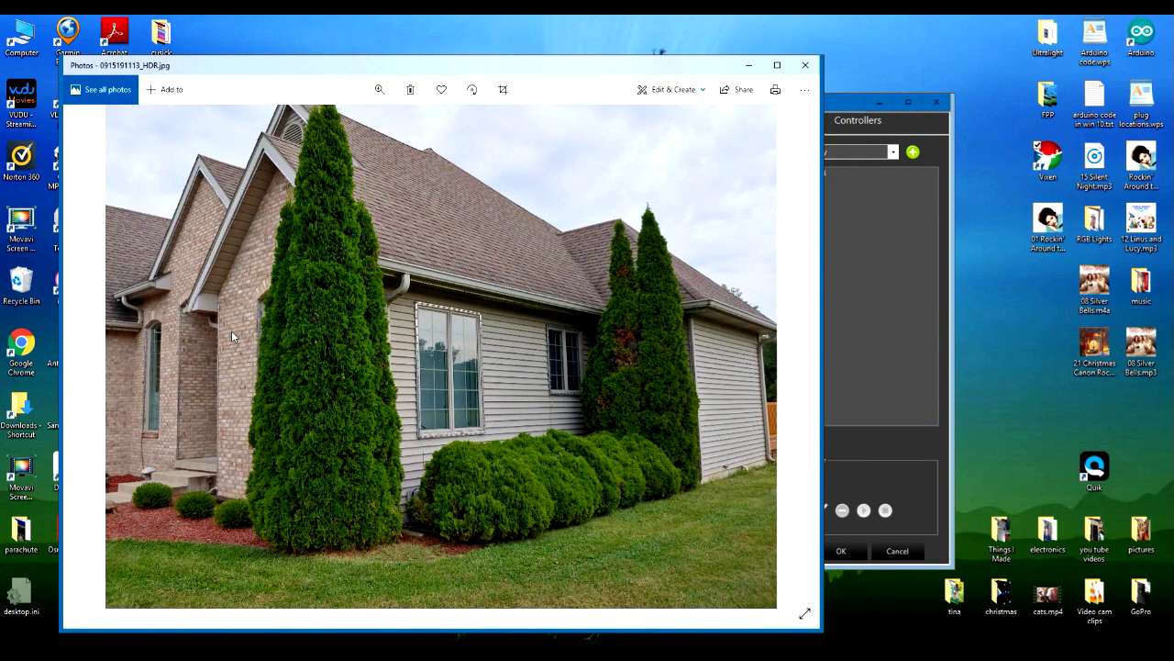
click(748, 66)
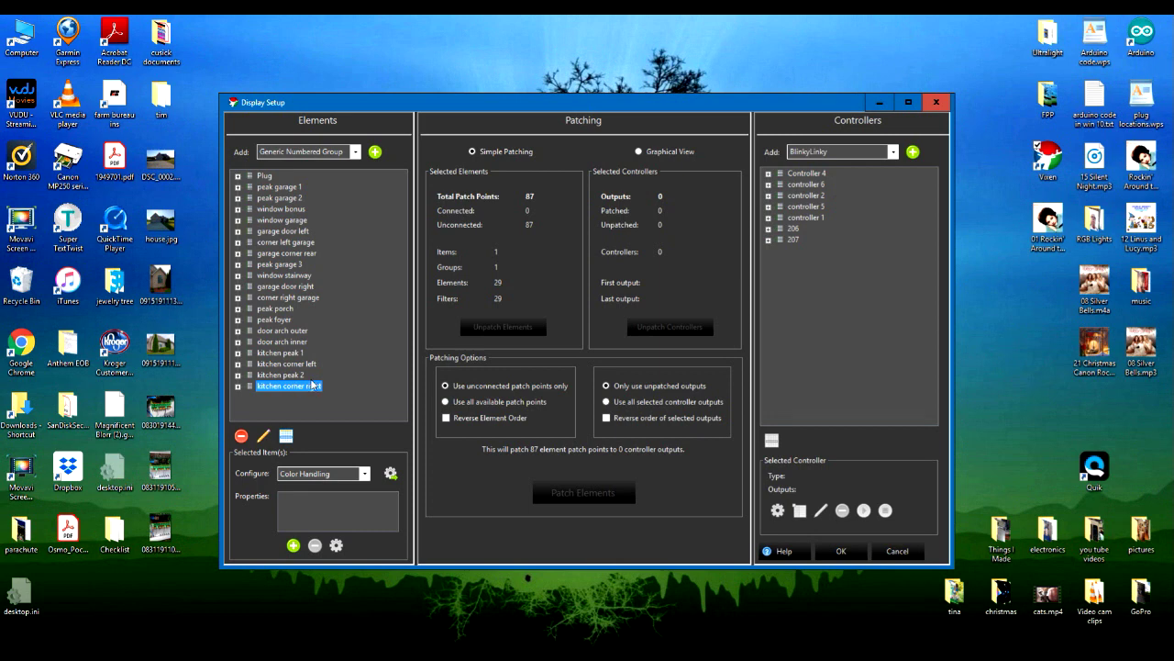
Step: Add a Generic Numbered Group named "kitchen window front" with item prefix "kwf" and an item count of 61
click(375, 151)
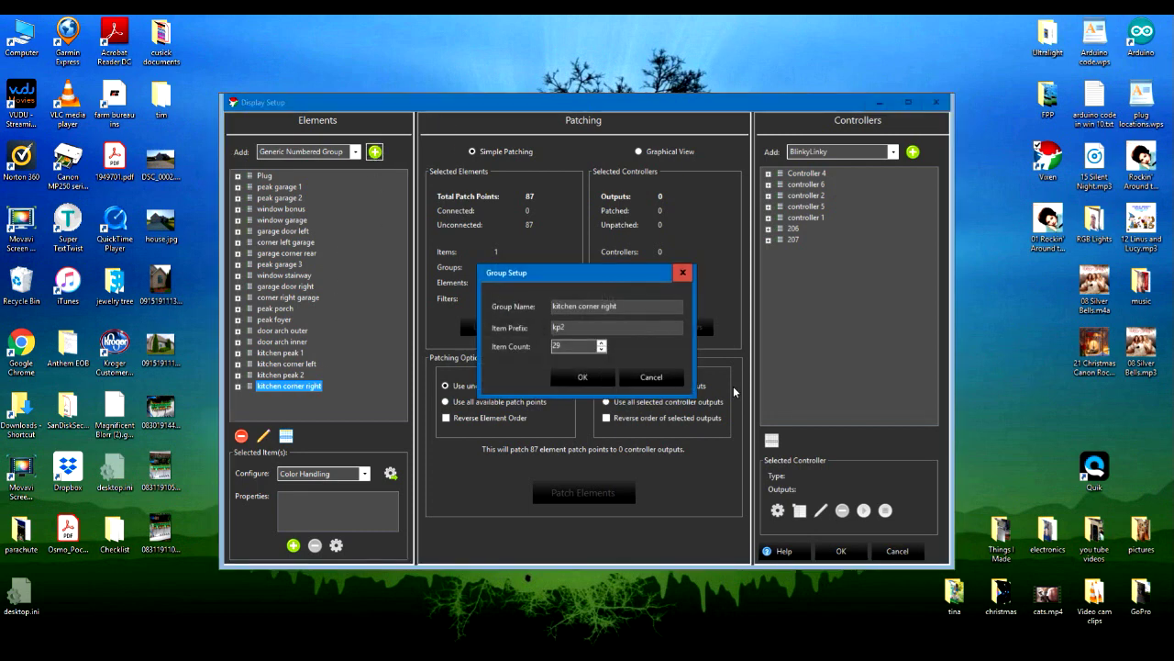
drag(617, 309, 580, 313)
text(window front)
double_click(569, 329)
text(kw)
text(f)
double_click(571, 345)
text(61)
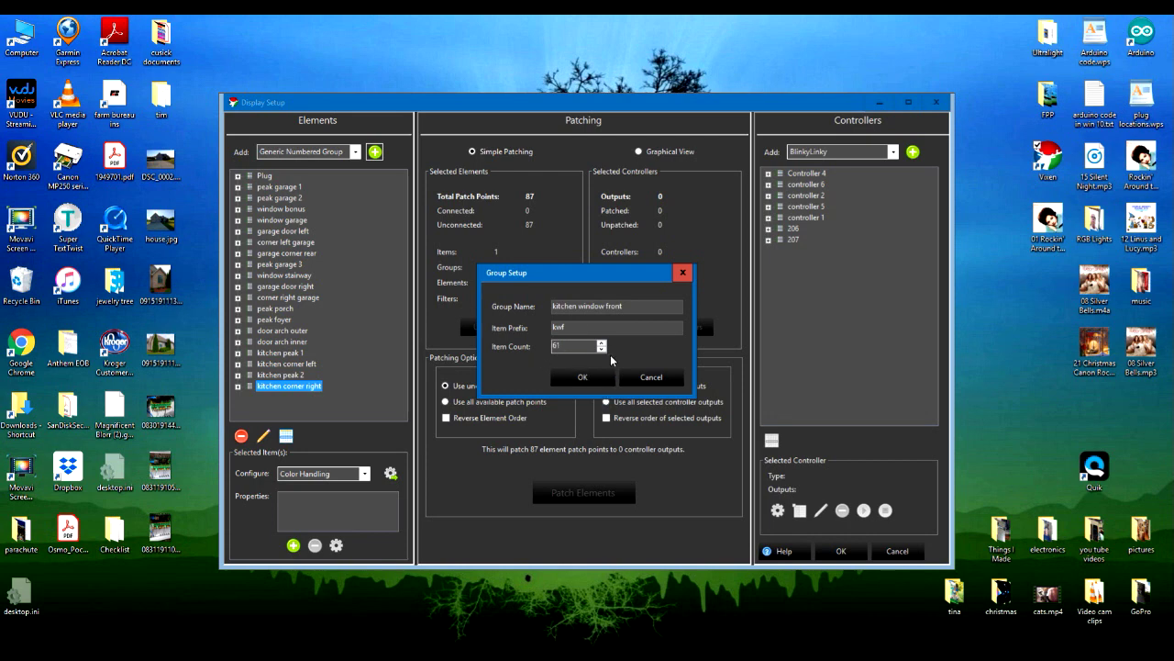
click(584, 378)
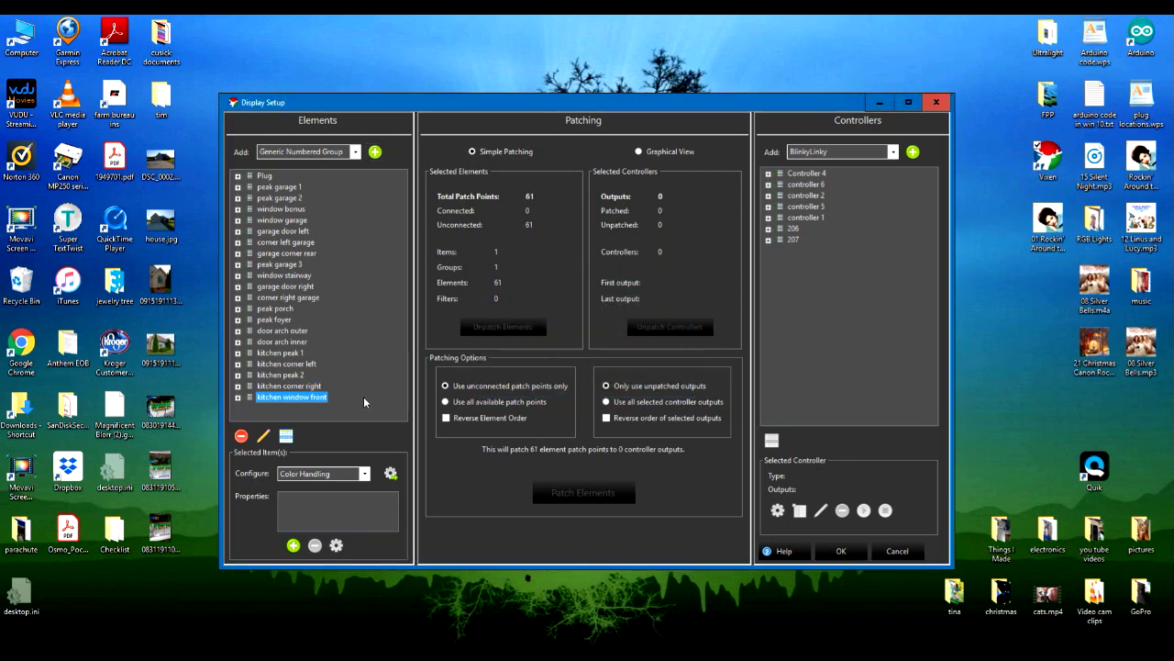
Step: Configure color handling for the kitchen window front group as full RGB with color order RGB
click(389, 473)
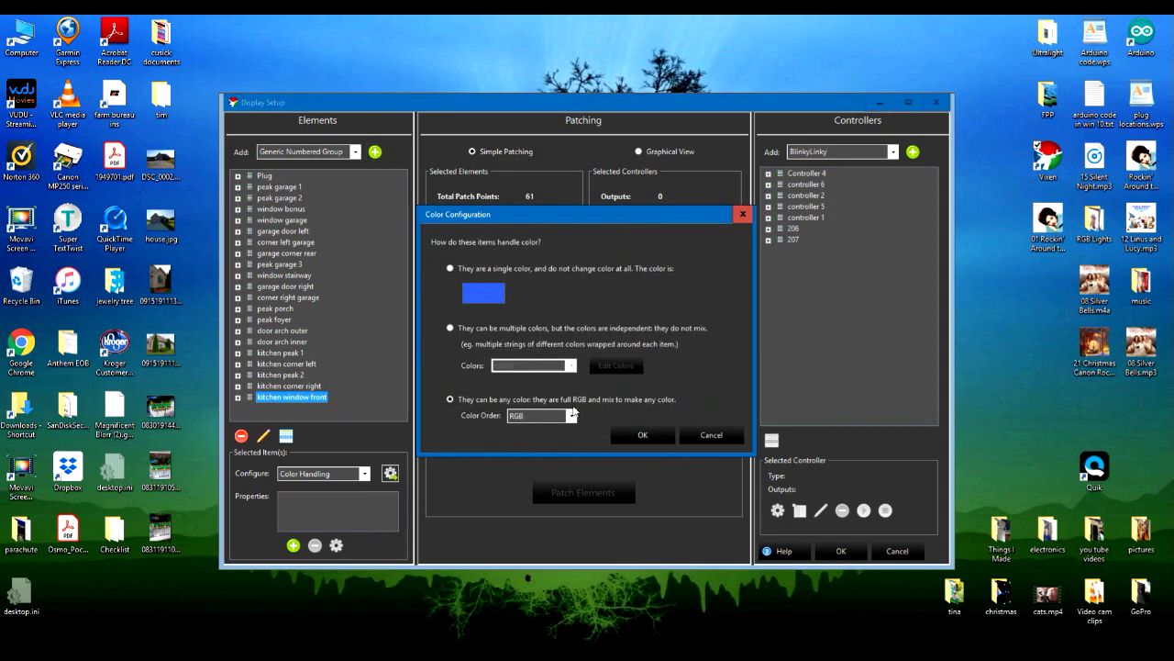
click(646, 435)
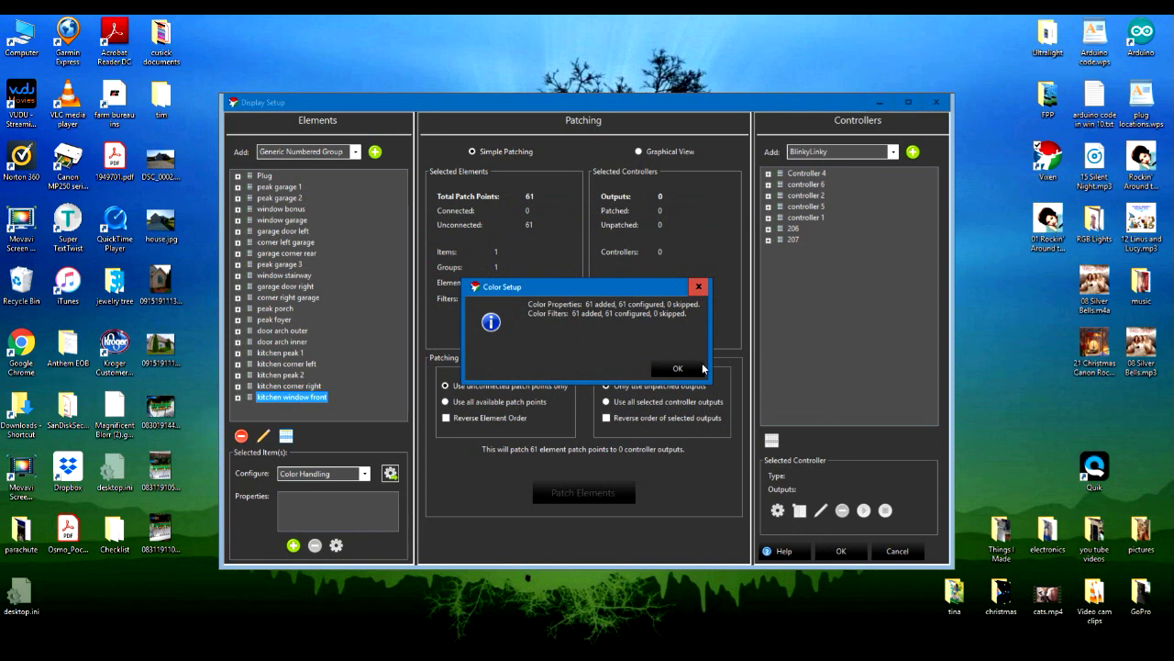
click(679, 368)
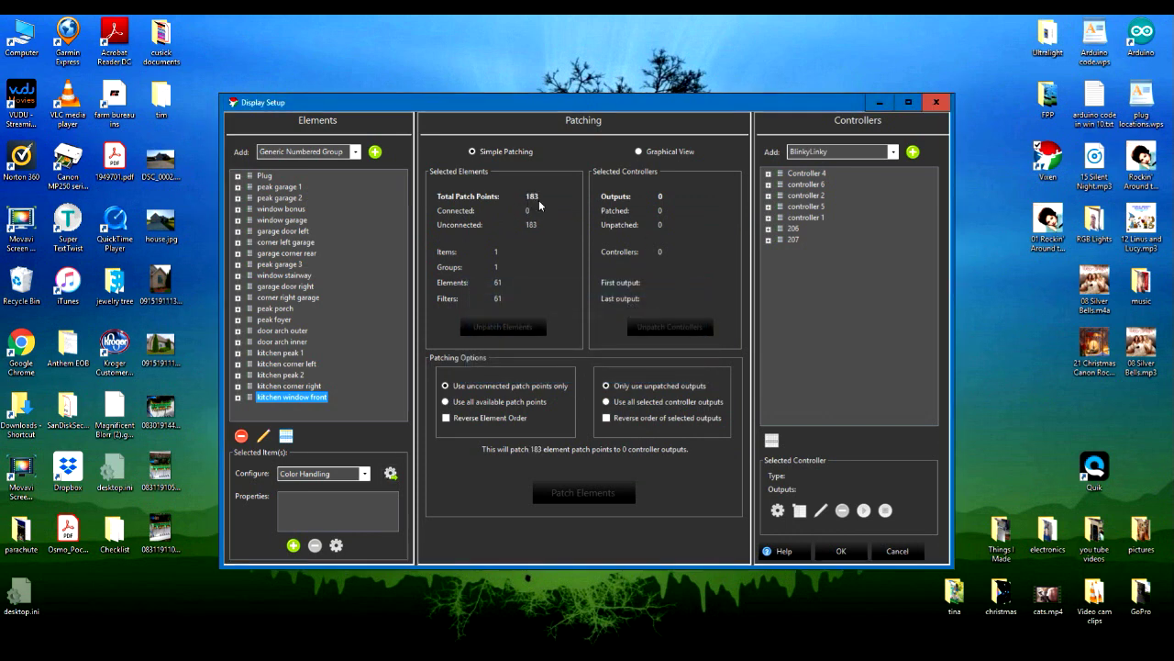
Step: Add a Generic Numbered Group named "kitchen window side front" with item prefix "kwsf" and an item count of 58
click(374, 151)
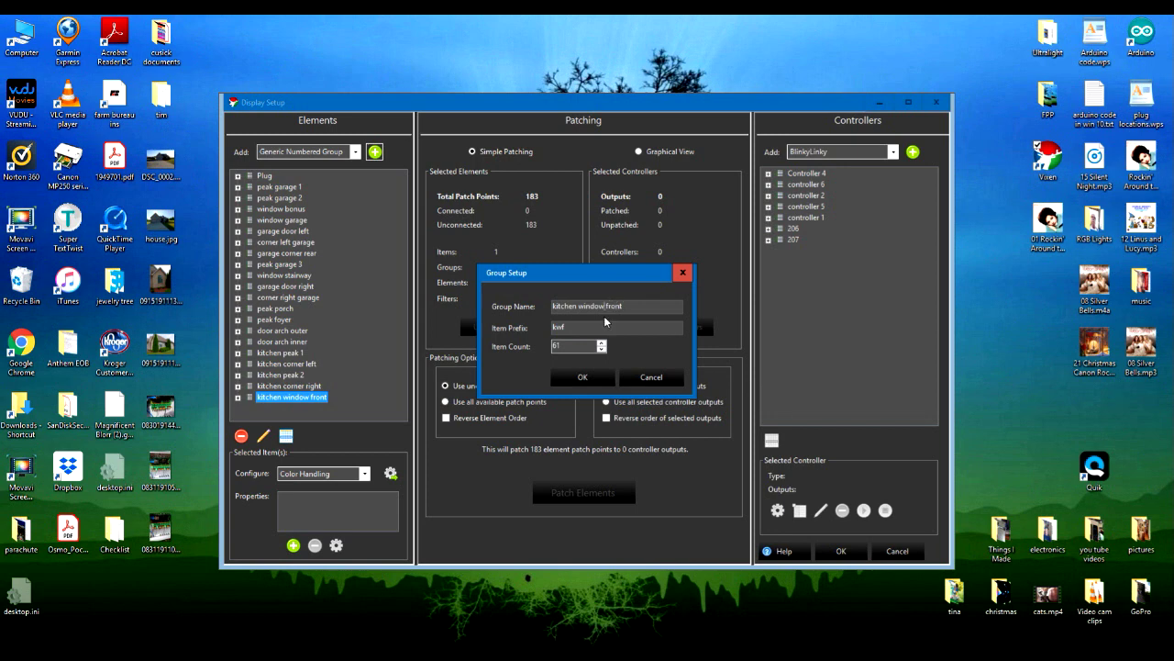
text(side)
drag(568, 327, 561, 327)
text(sf)
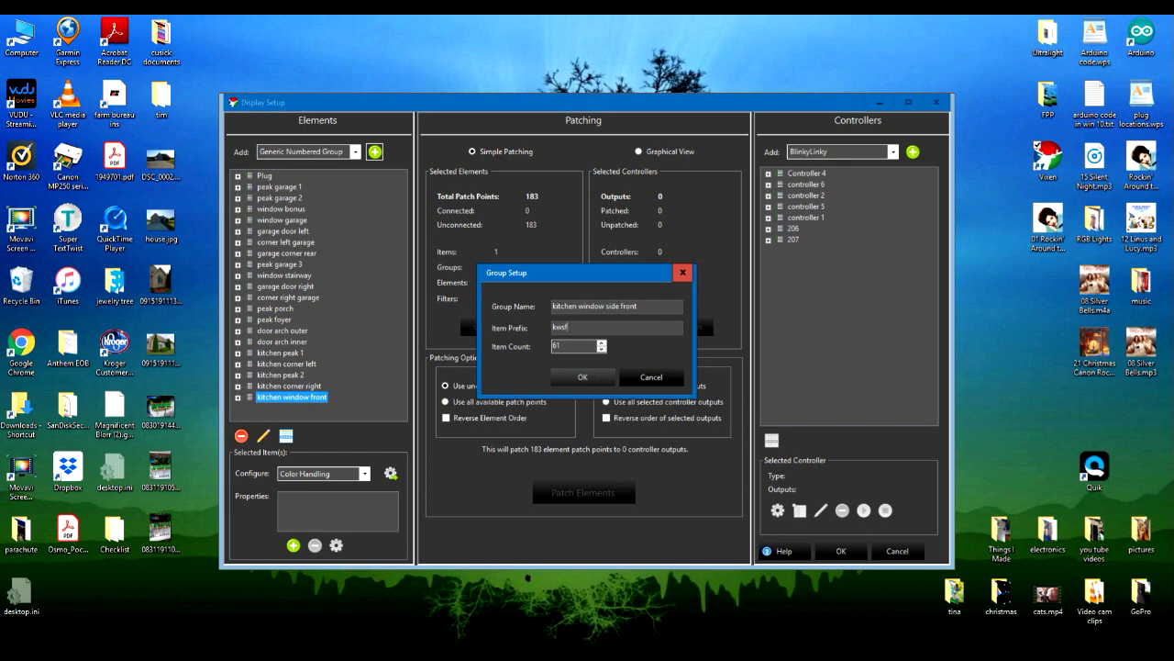
key(Tab)
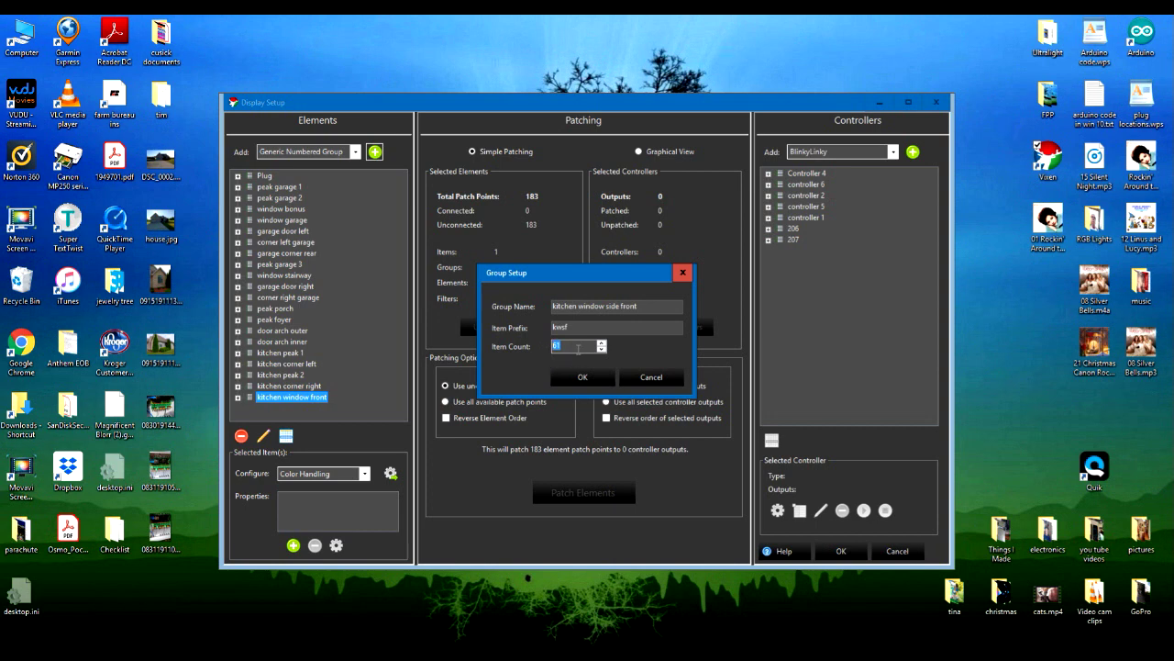
text(58)
click(581, 378)
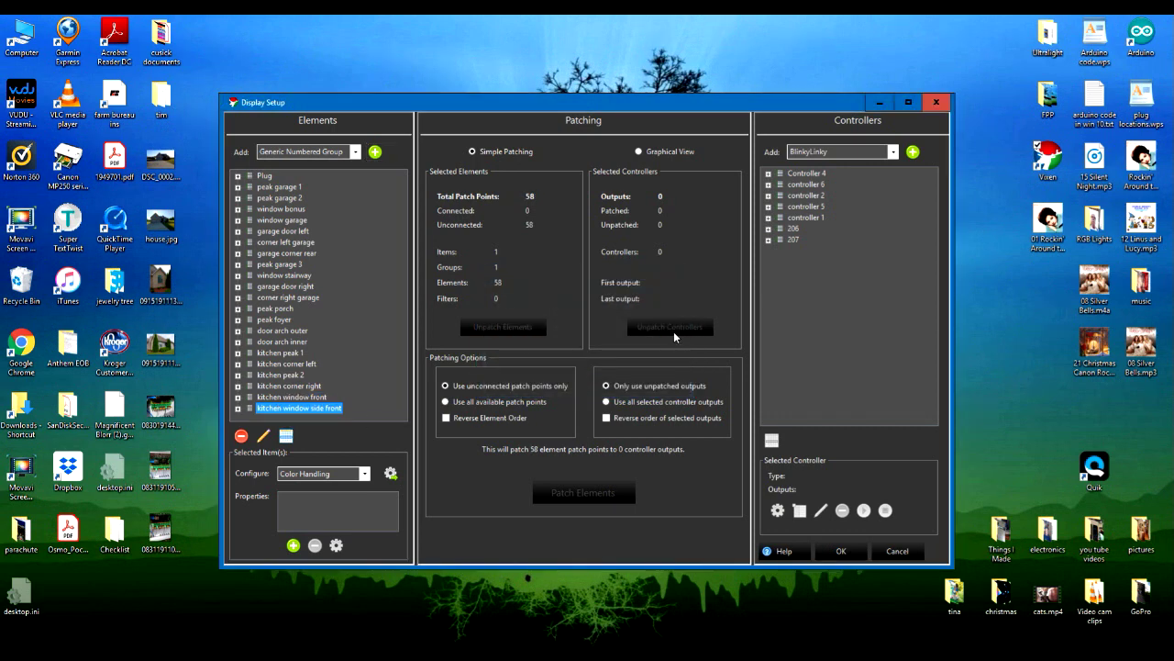
Step: Configure color handling for the kitchen window side front group as full RGB with color order RGB
click(390, 473)
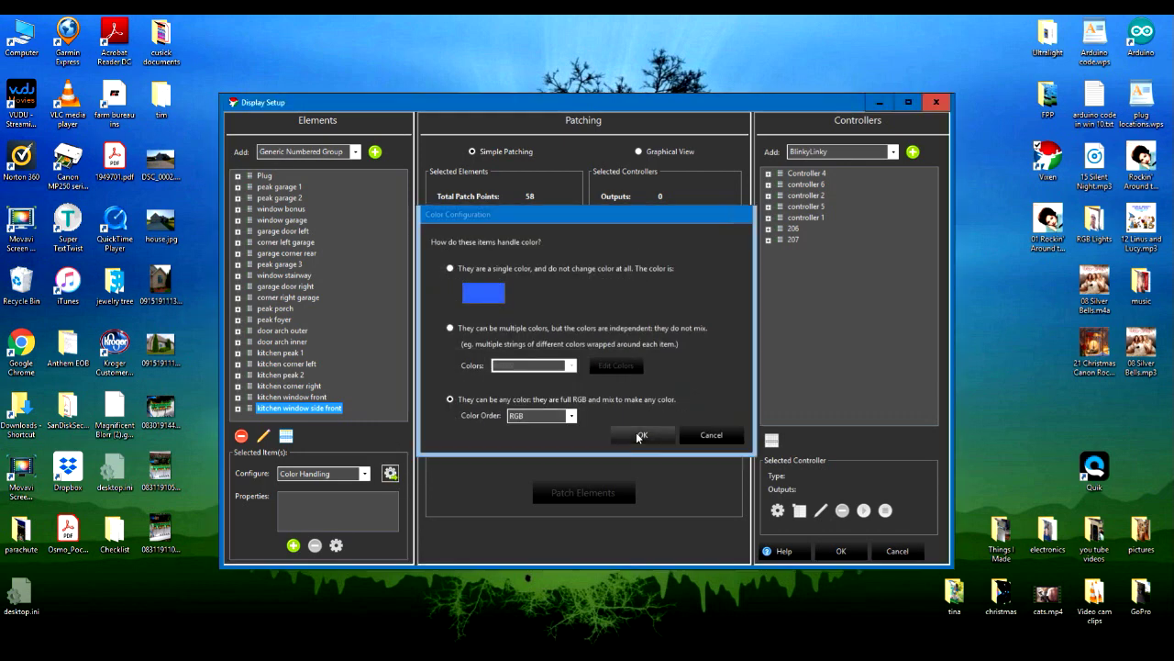
click(636, 432)
click(677, 368)
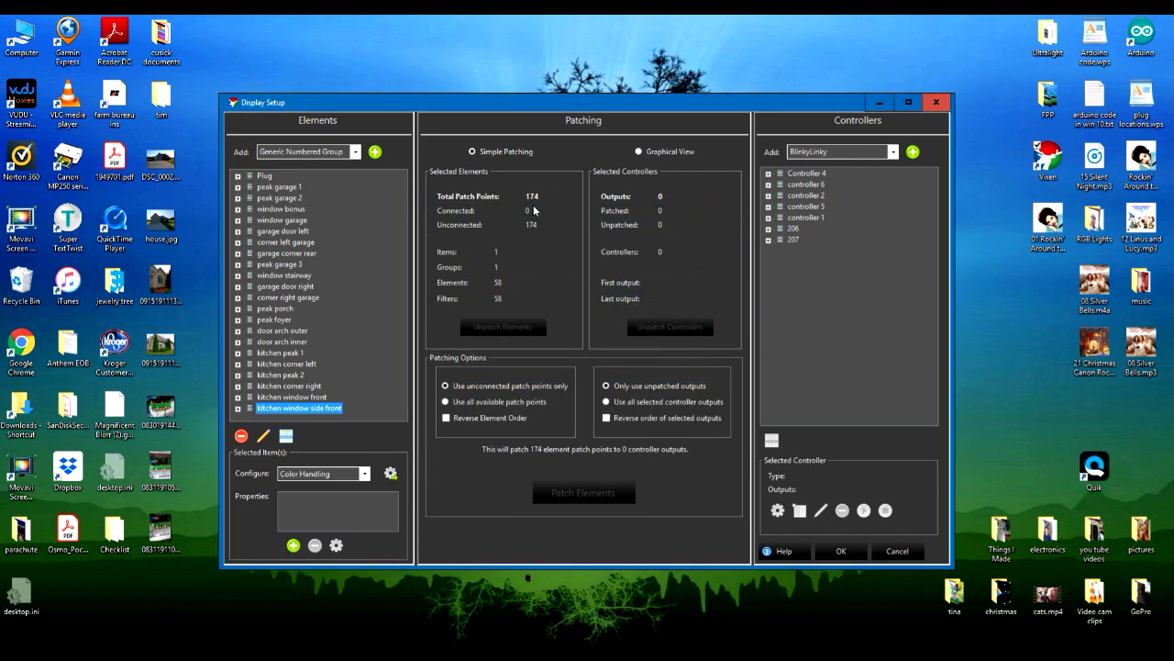
Step: Add a Generic Numbered Group named "kitchen window side rear" with item prefix "kwsr" and an item count of 44
click(375, 152)
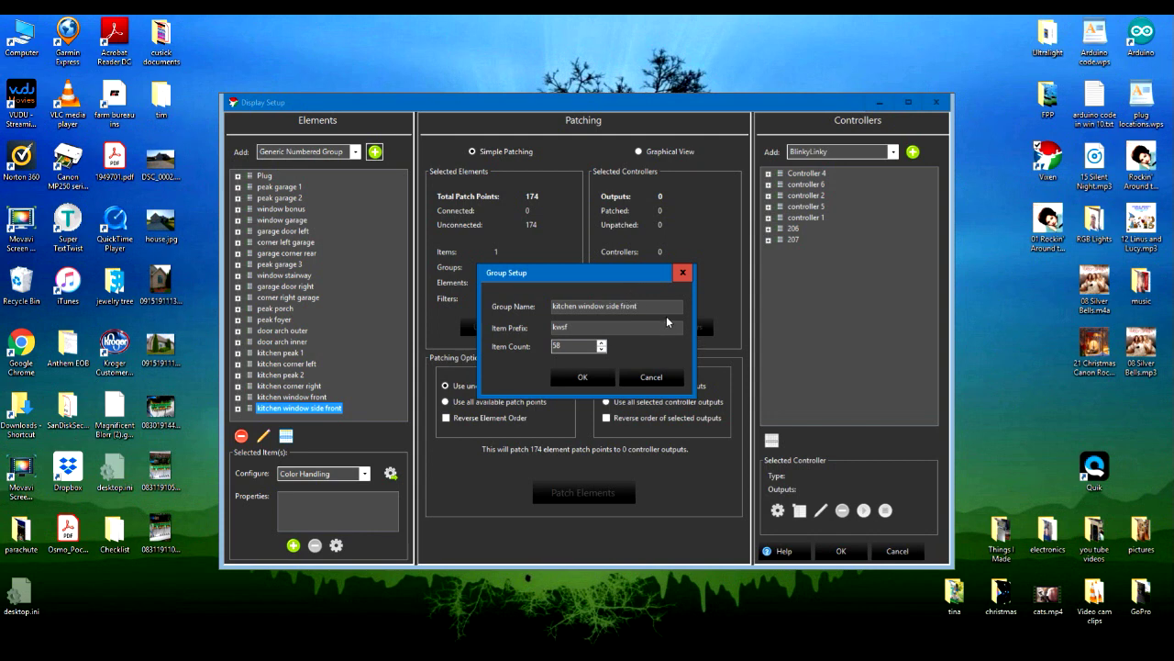
drag(639, 305, 621, 306)
text(rear)
drag(571, 327, 553, 327)
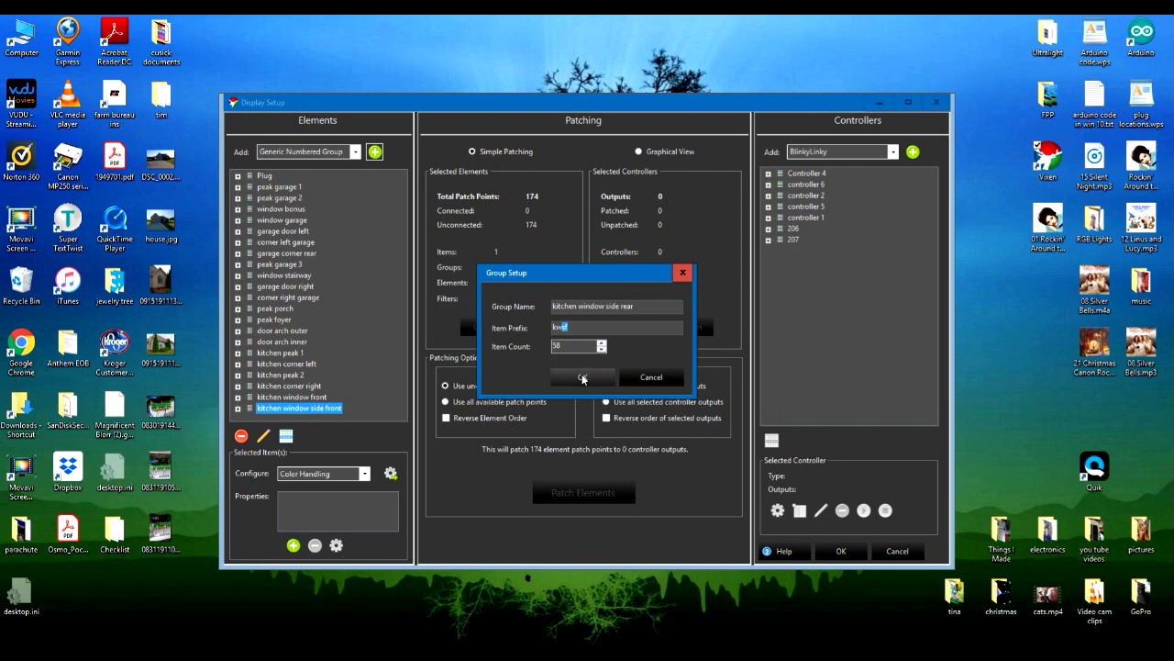
text(kwsr)
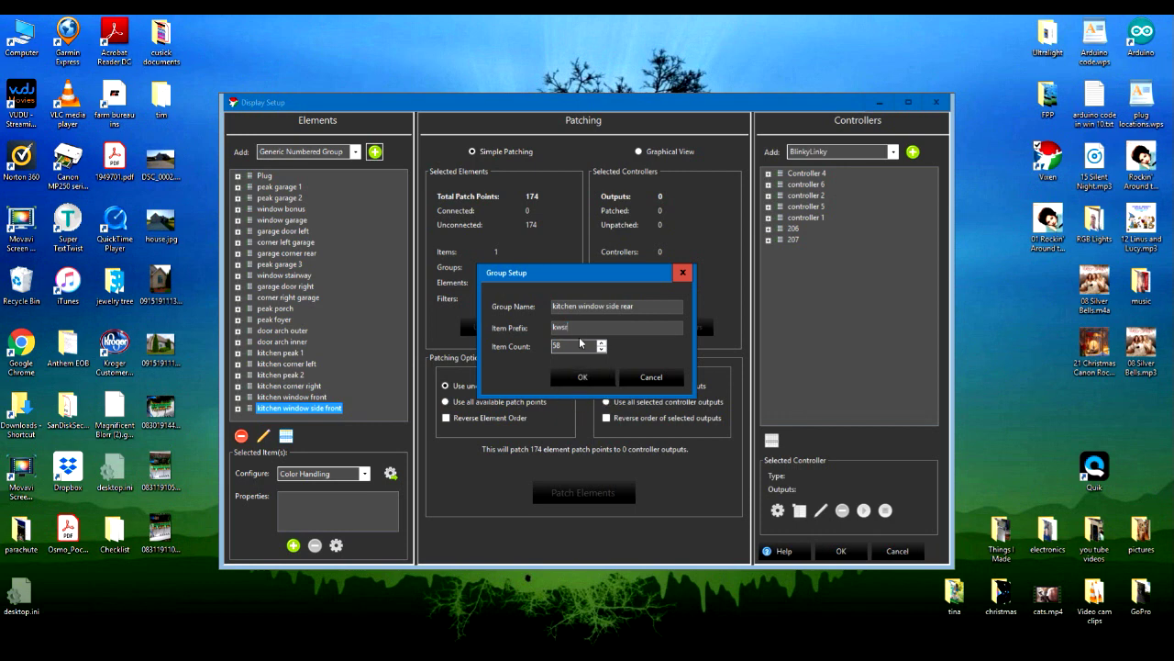
drag(566, 346, 533, 360)
text(44)
click(580, 377)
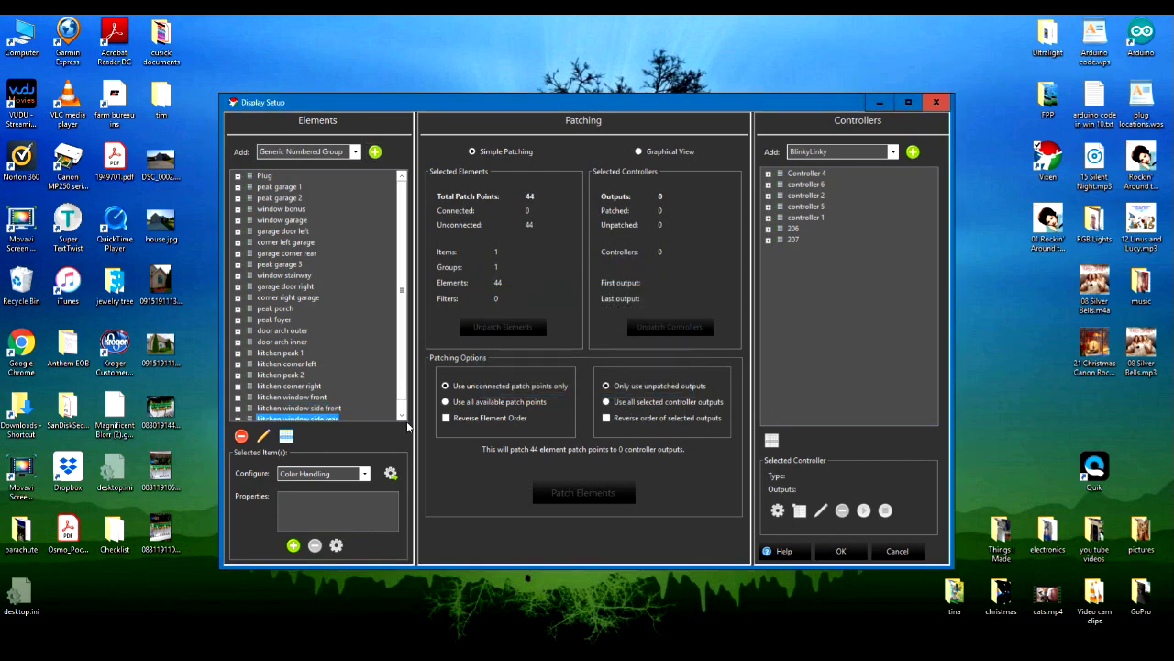
Step: Configure color handling for the kitchen window side rear group as full RGB with color order RGB
click(391, 473)
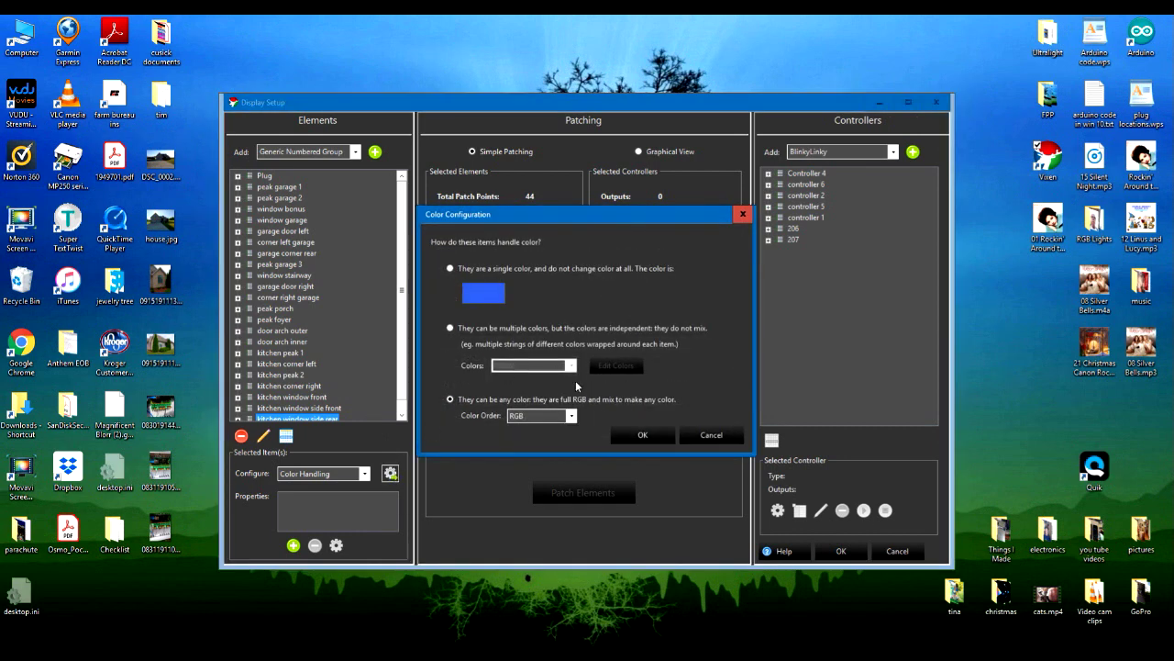
click(652, 434)
click(675, 367)
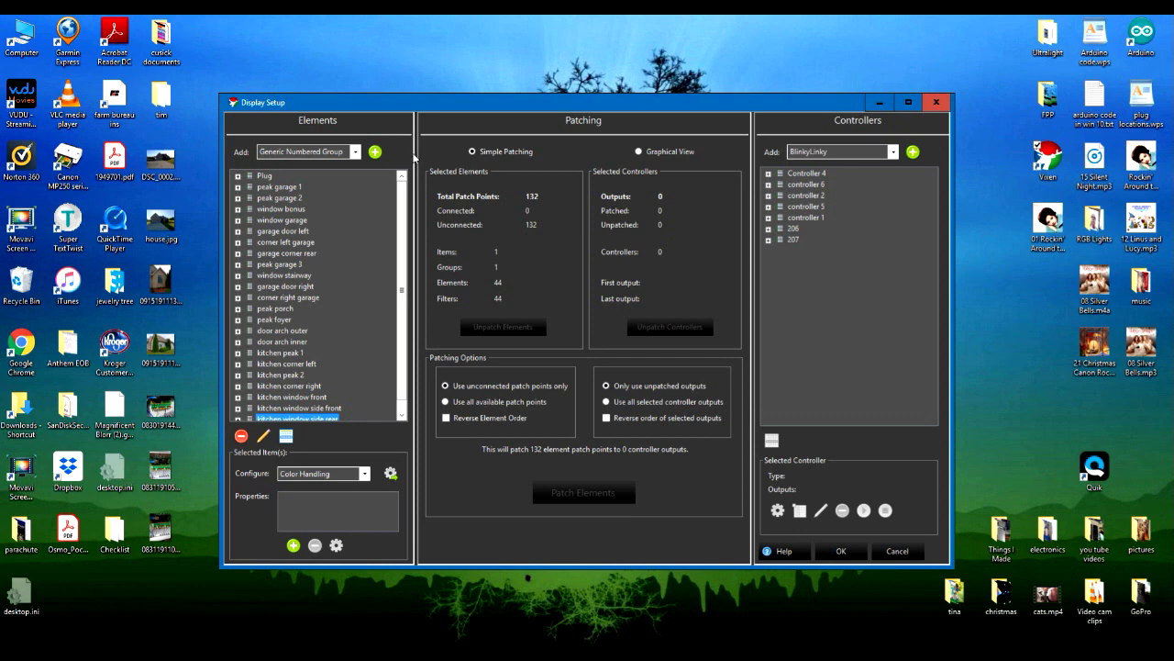
Step: Add a Generic Numbered Group named "kitchen corner rear" with item prefix "kwsr" and an item count of 26
click(375, 151)
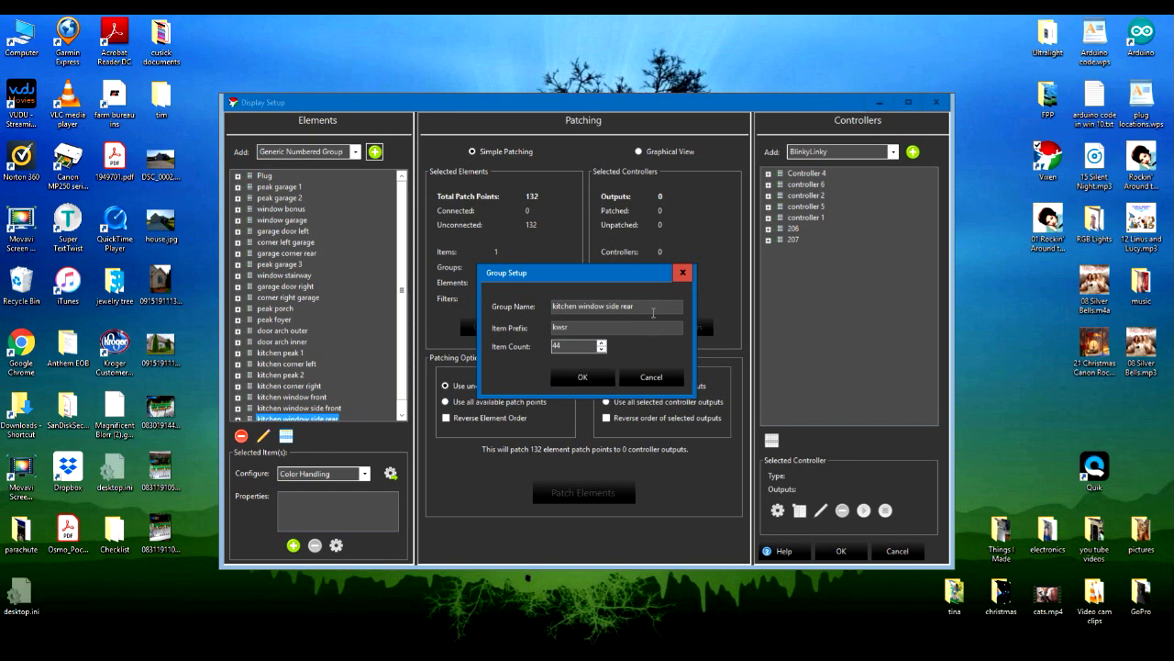
drag(636, 305, 579, 306)
text(corner rear)
drag(561, 346, 546, 347)
text(26)
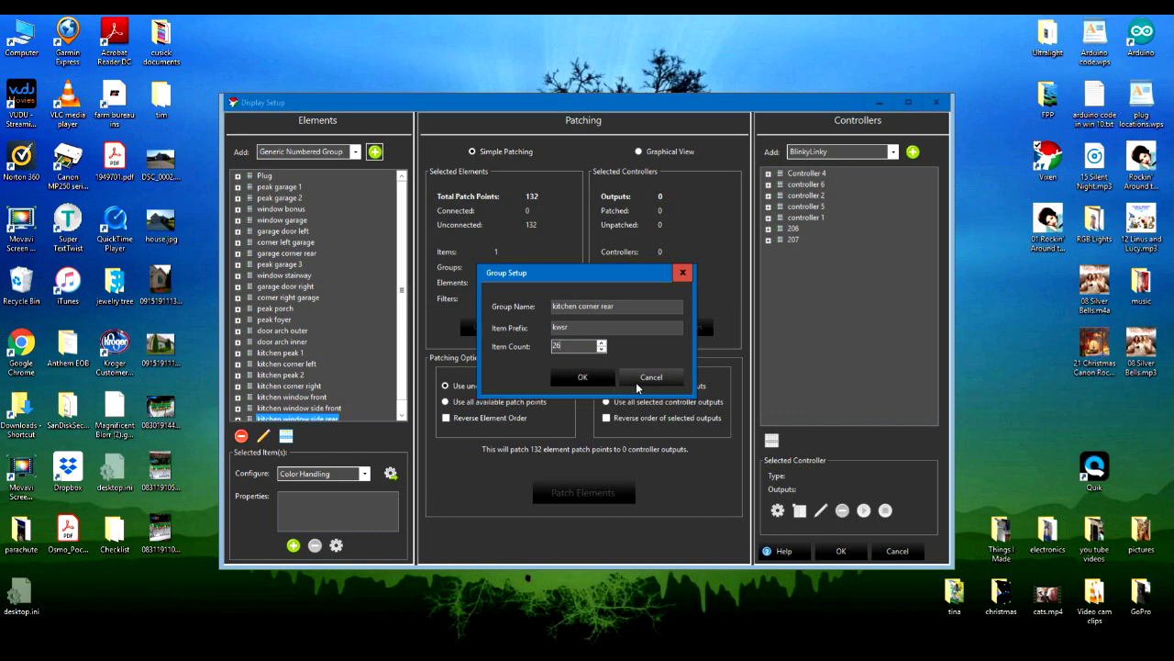
click(580, 377)
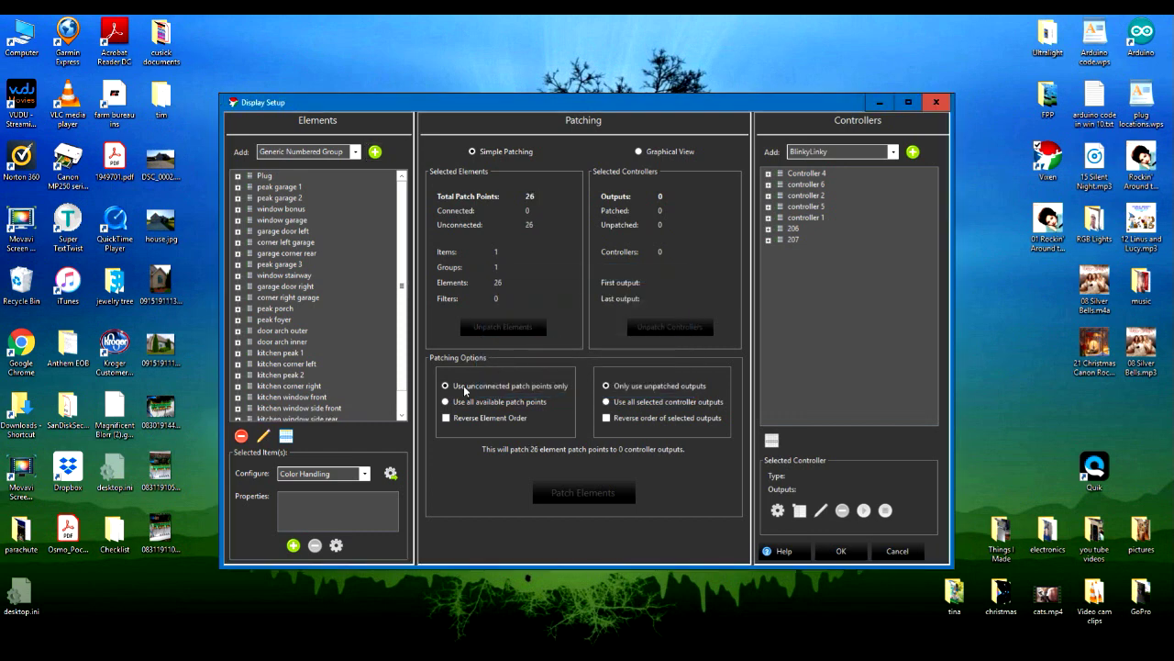
Step: Configure color handling for the kitchen corner rear group as full RGB mixing
click(390, 474)
click(642, 431)
click(678, 371)
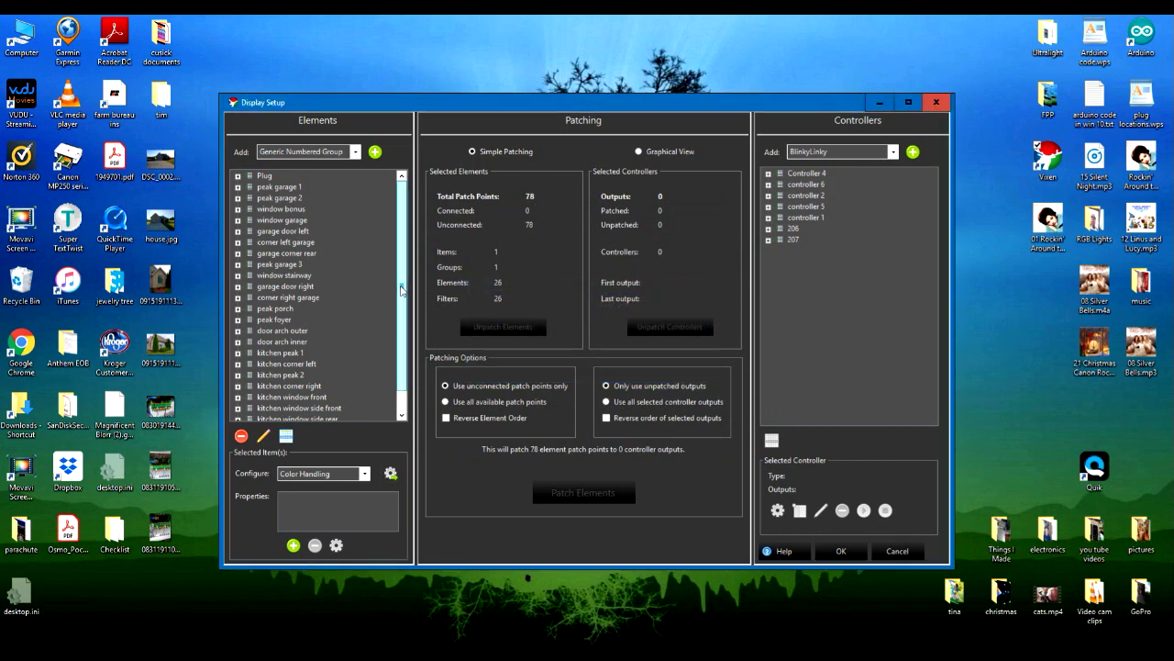
scroll(363, 304, down, 1)
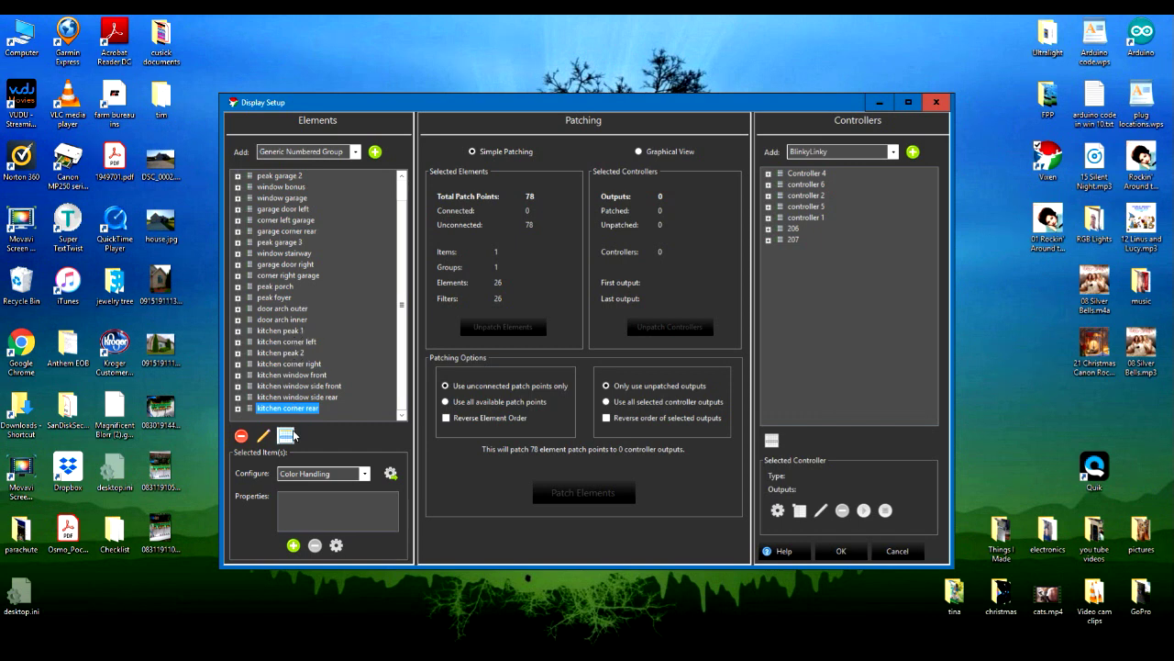
Step: Check the patch points of kitchen peak 1, kitchen corner left, kitchen peak 2 and kitchen corner right one by one
click(377, 385)
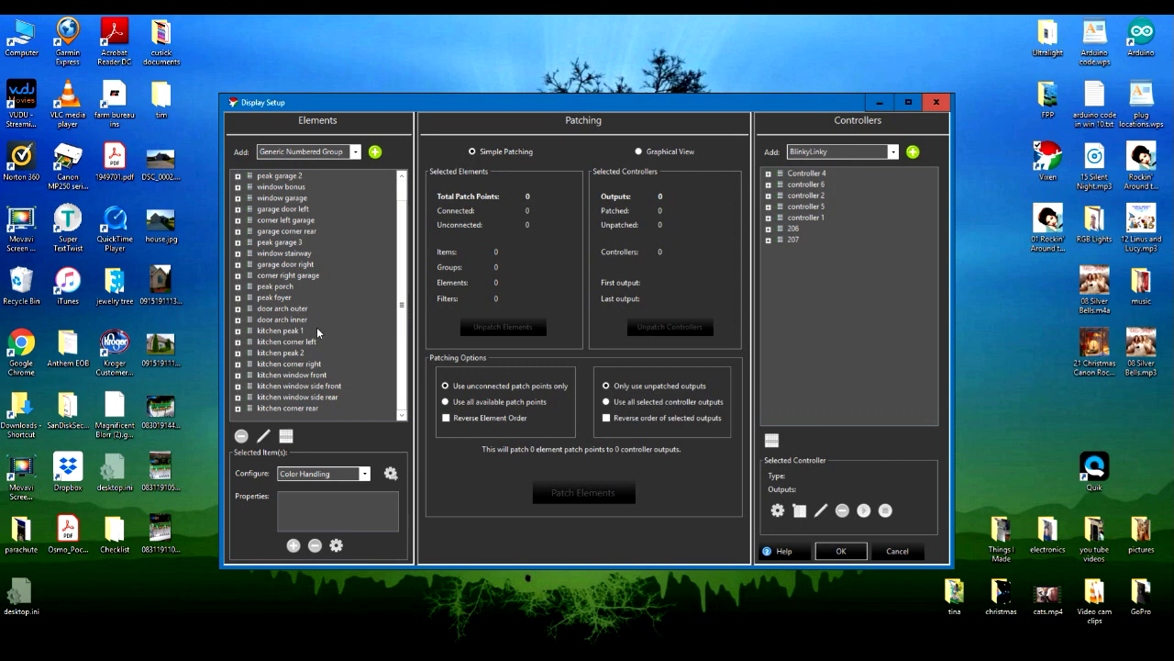
click(286, 332)
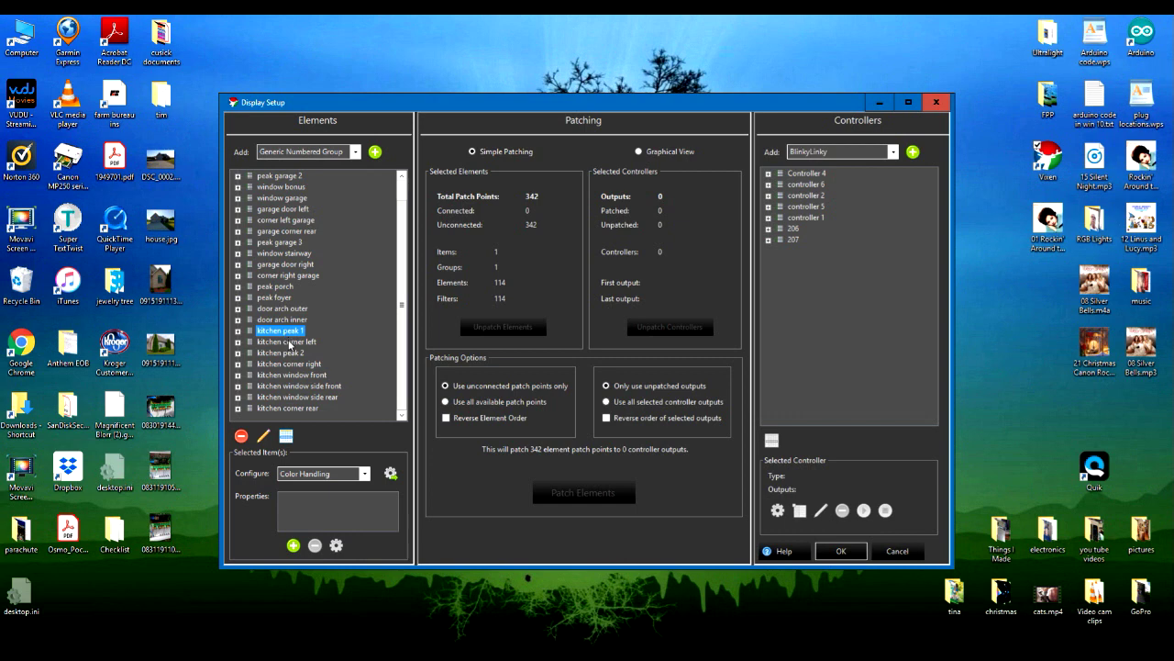
click(290, 343)
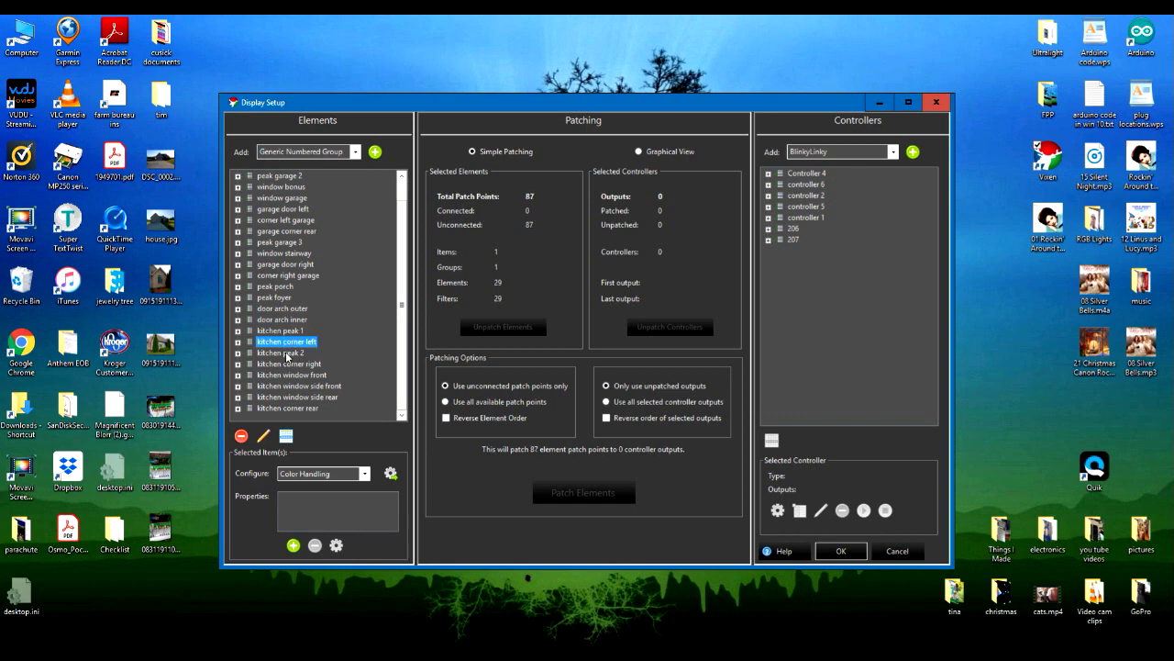
click(286, 352)
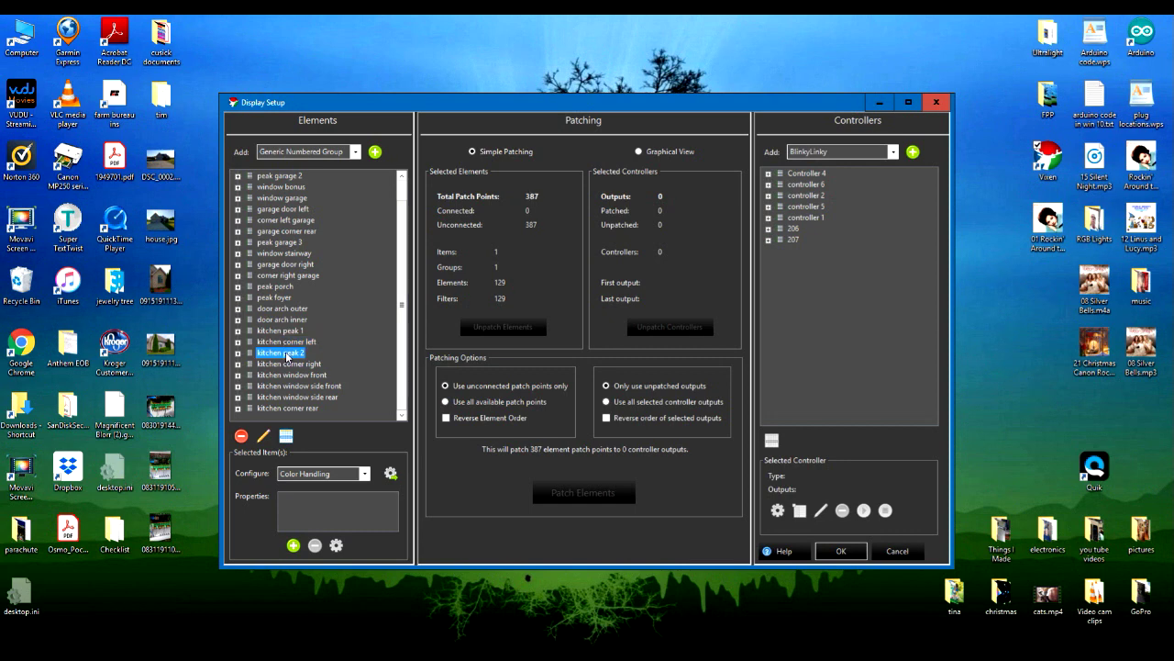
click(287, 365)
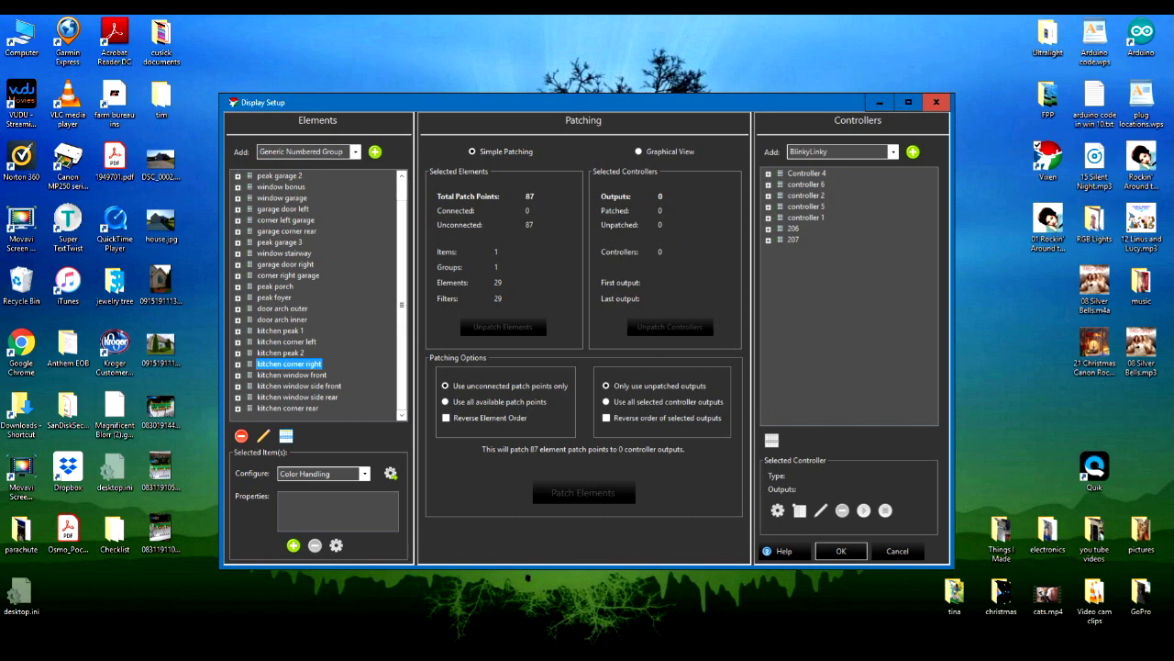
click(313, 654)
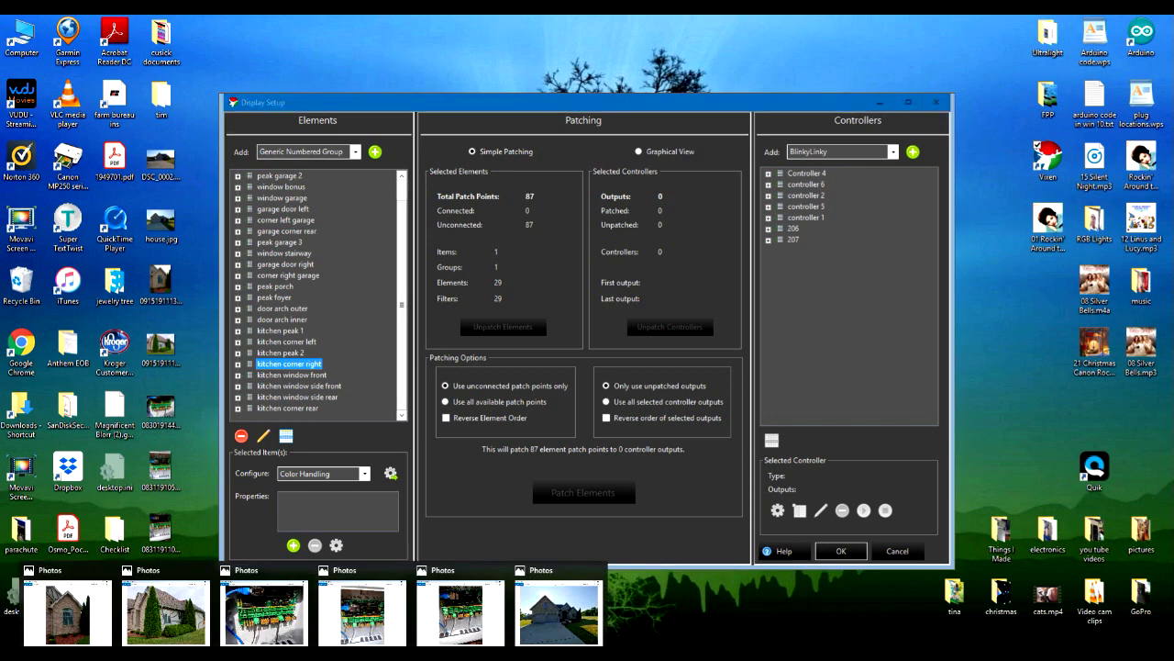
click(161, 623)
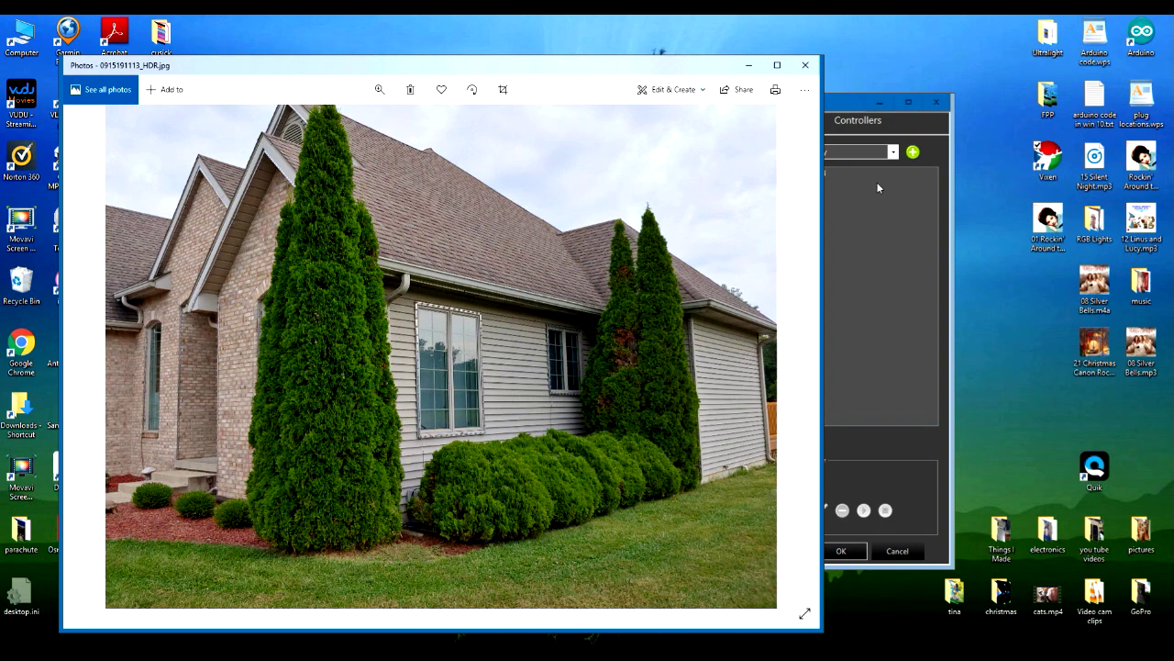
click(749, 66)
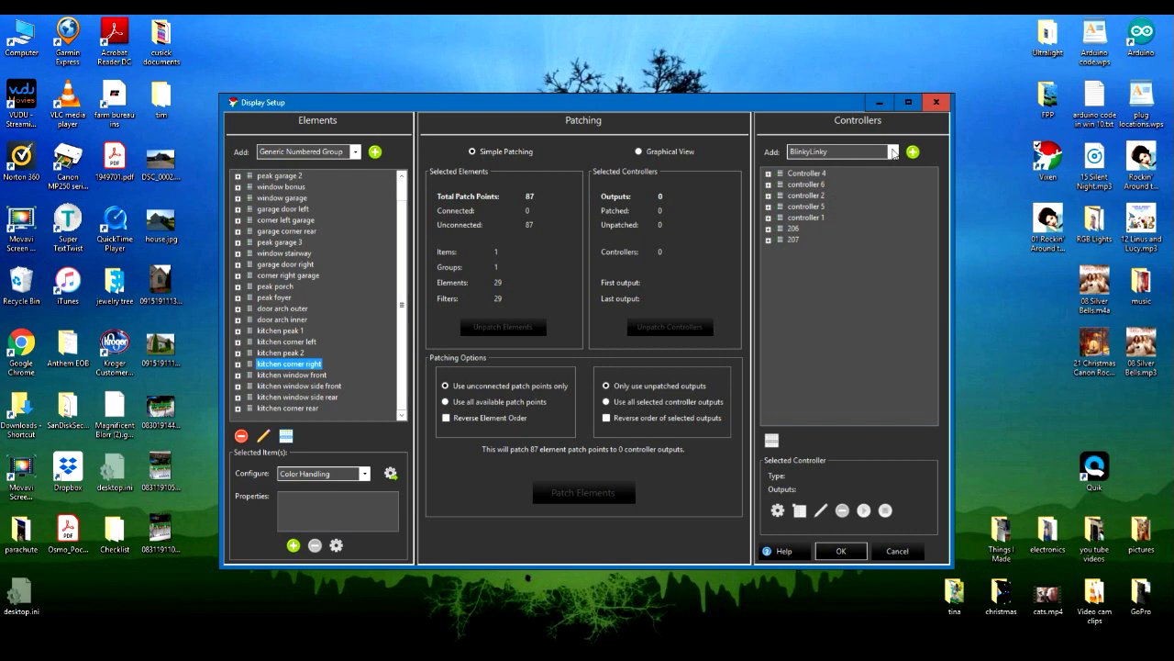
Step: Choose Streaming ACN (E1.31) as the type of controller to add
click(894, 152)
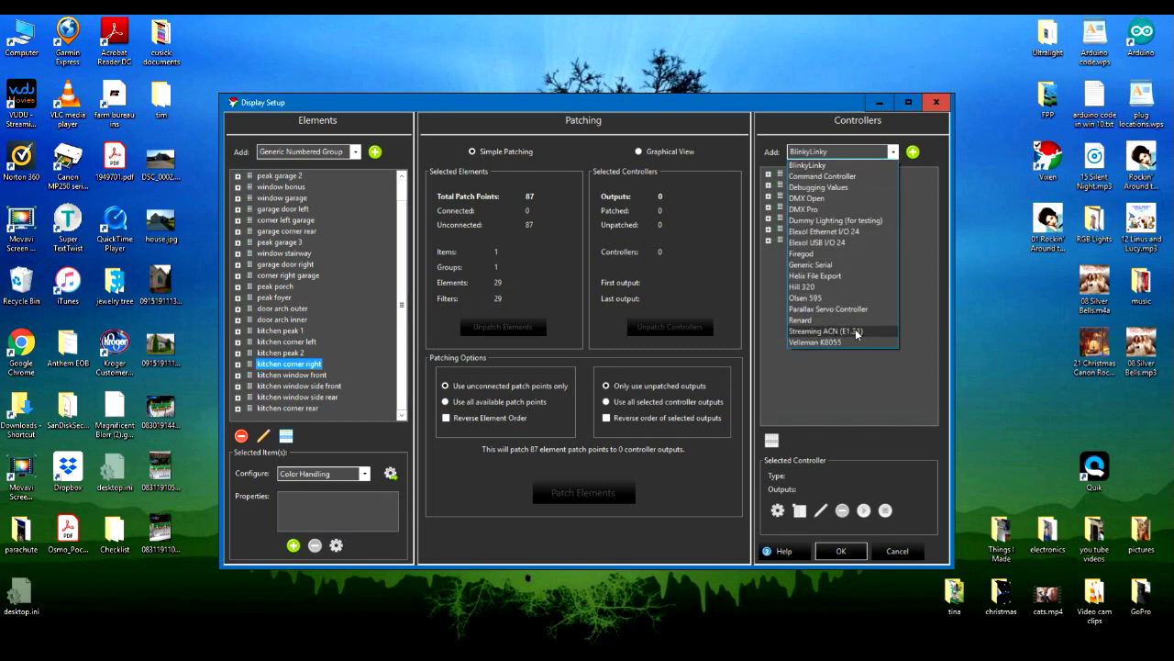
click(914, 152)
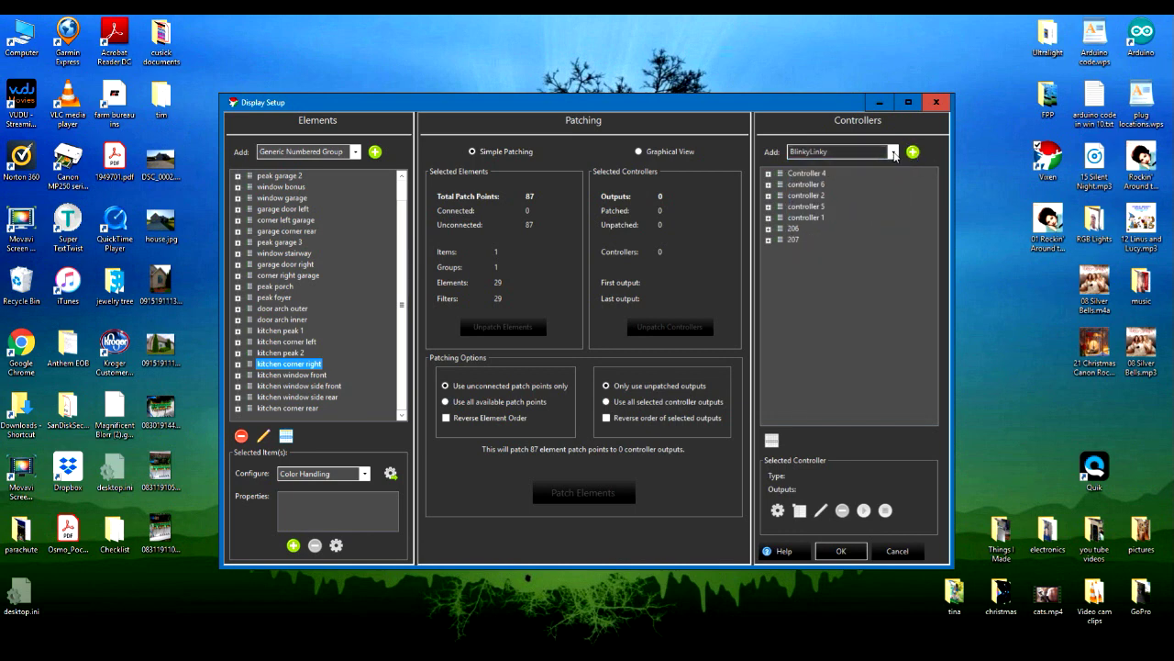
click(894, 152)
click(840, 331)
click(913, 152)
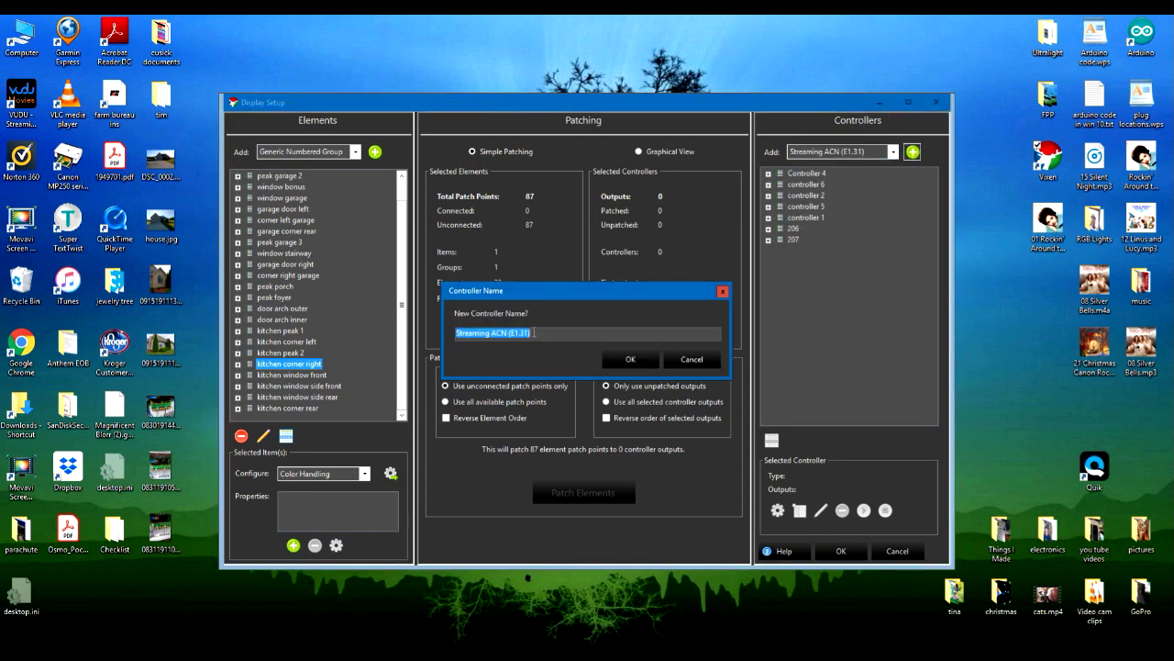
text(208)
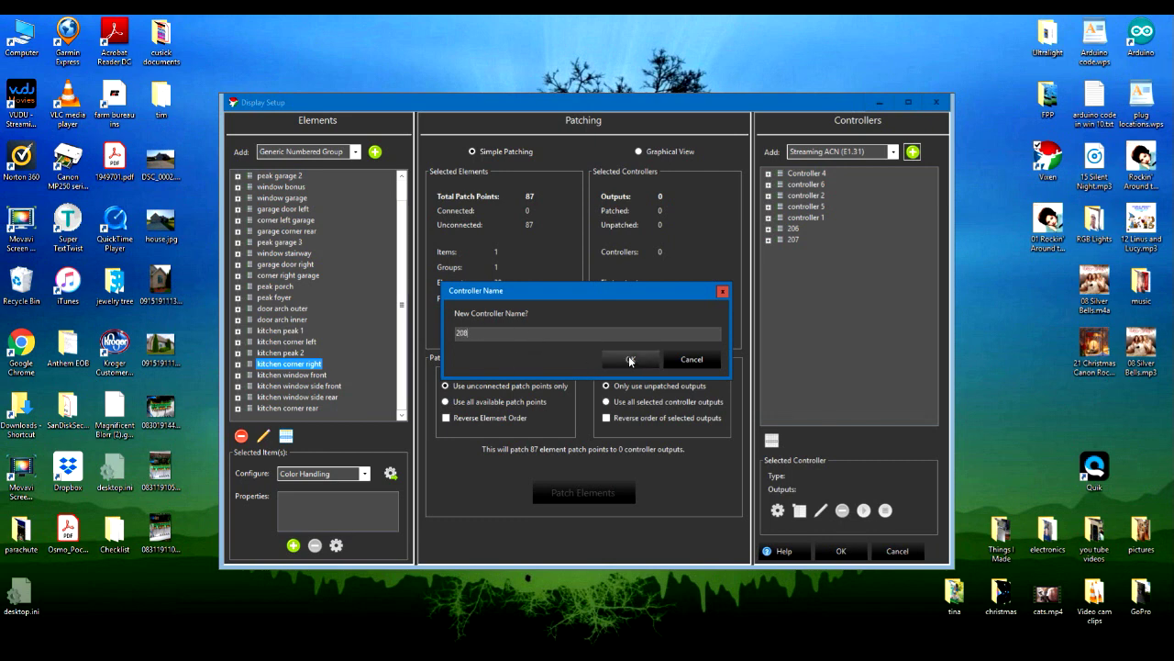
click(629, 360)
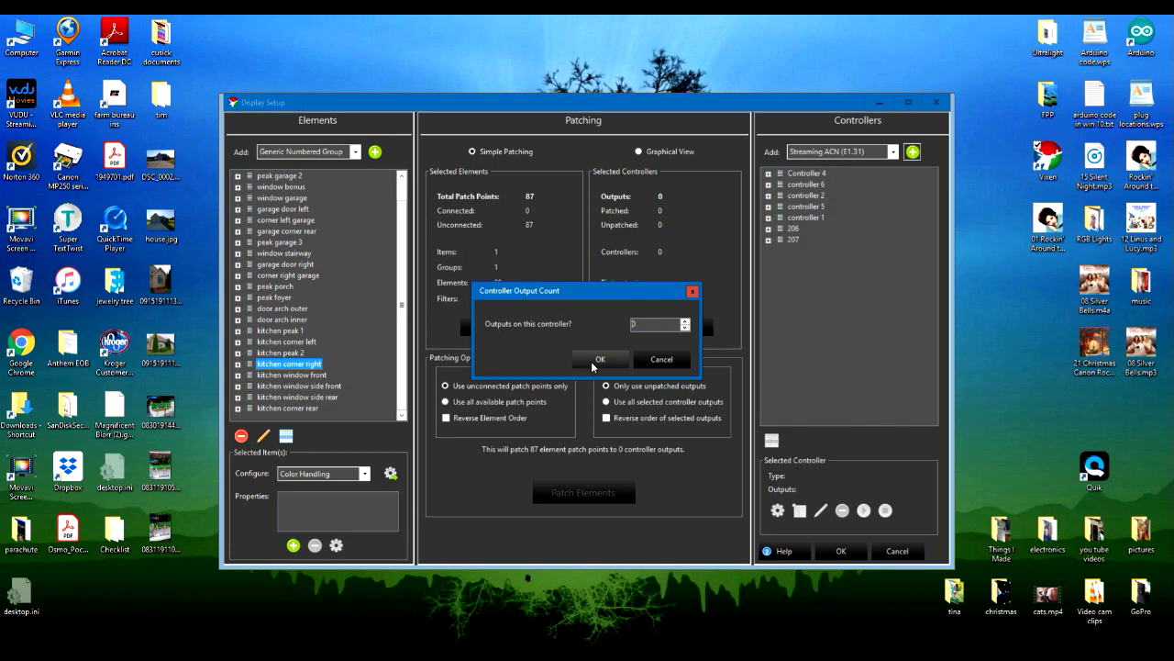
click(295, 335)
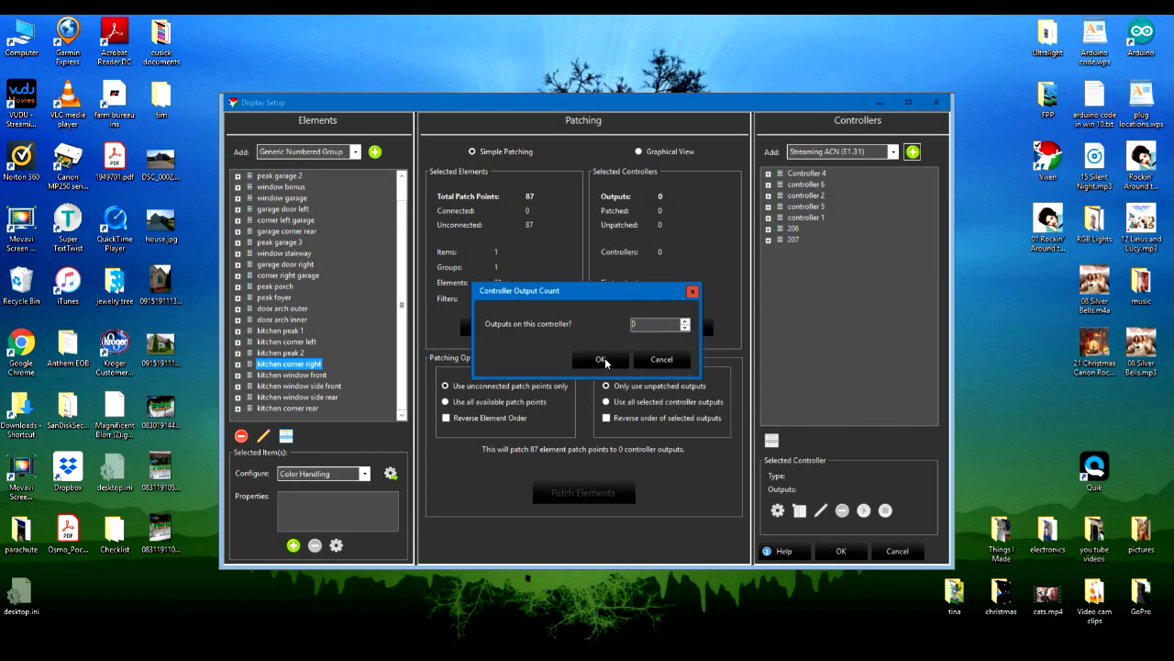
click(662, 359)
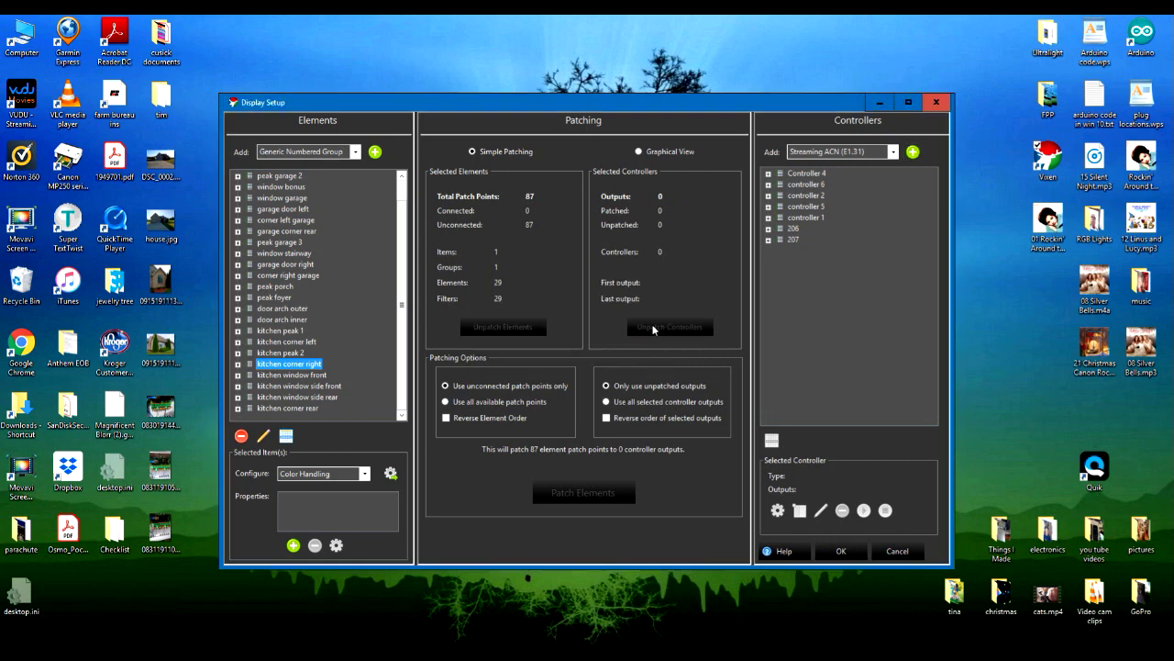
Step: Select all the kitchen elements from kitchen peak 1 through kitchen corner rear to get their total patch points
click(294, 331)
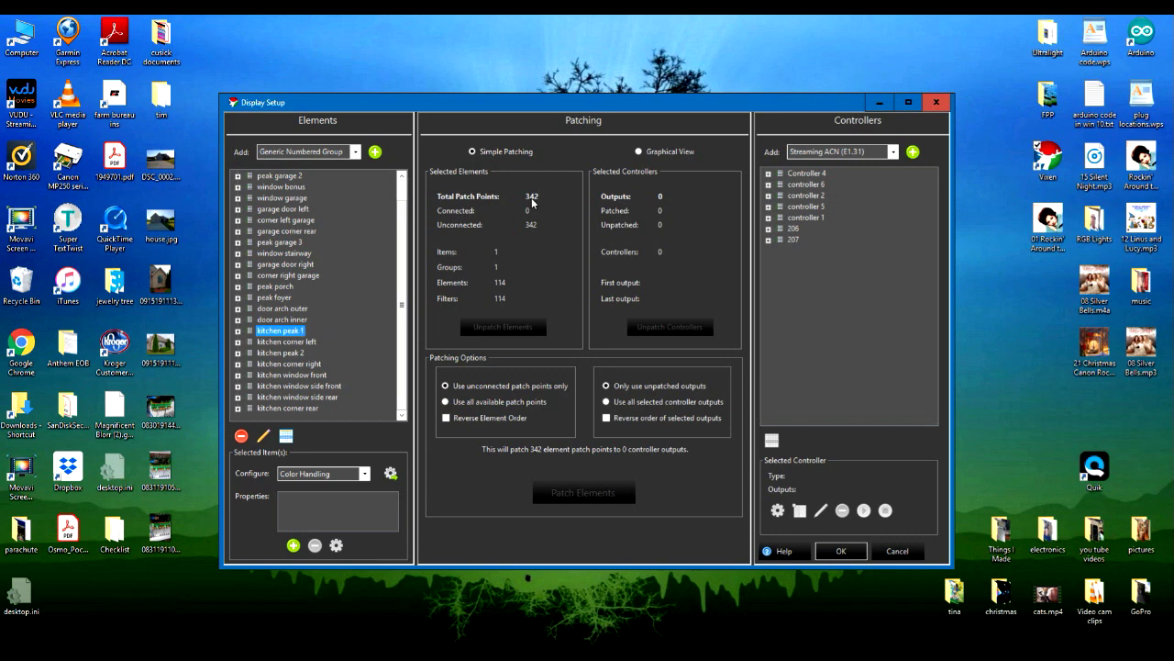
click(309, 343)
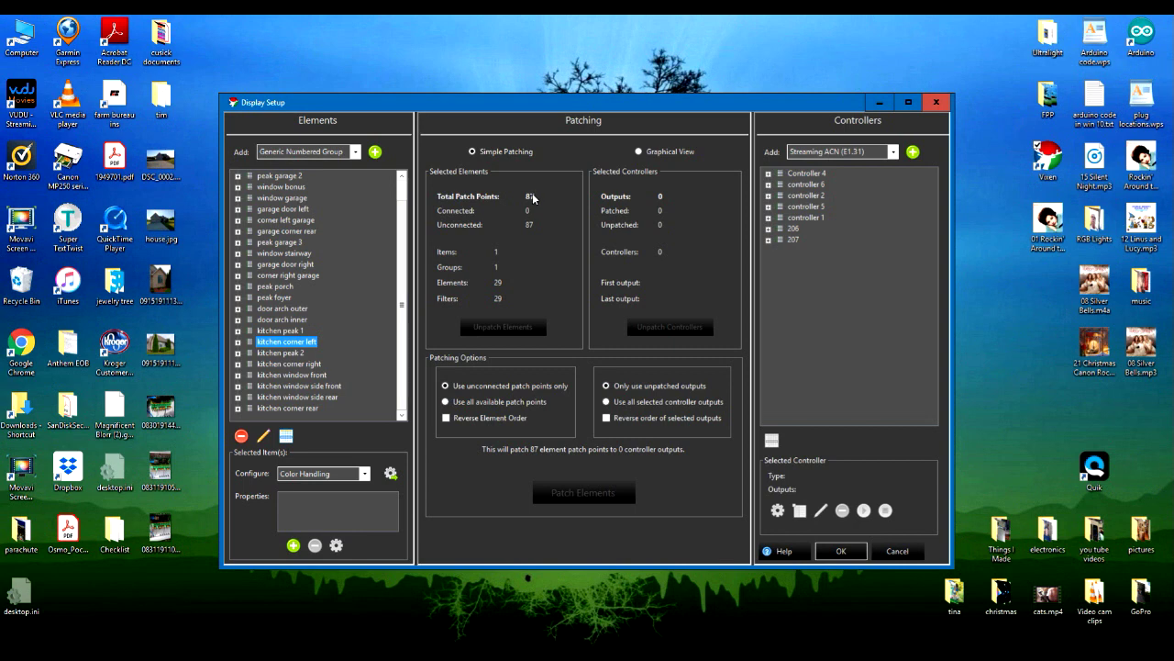
click(296, 331)
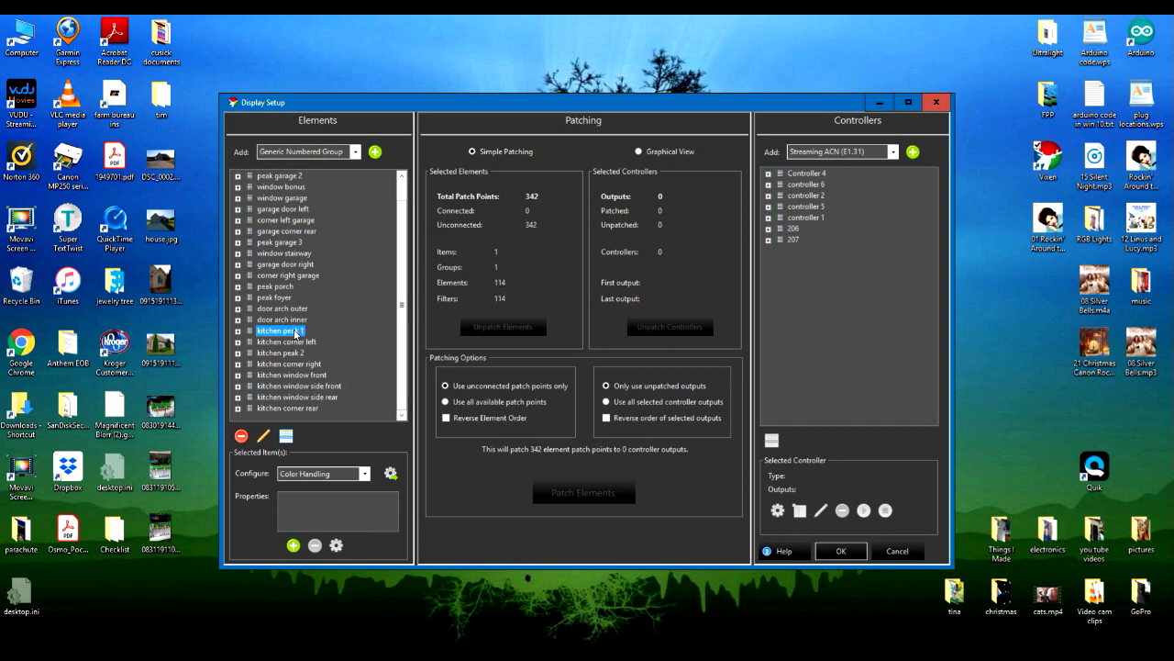
shift+click(292, 408)
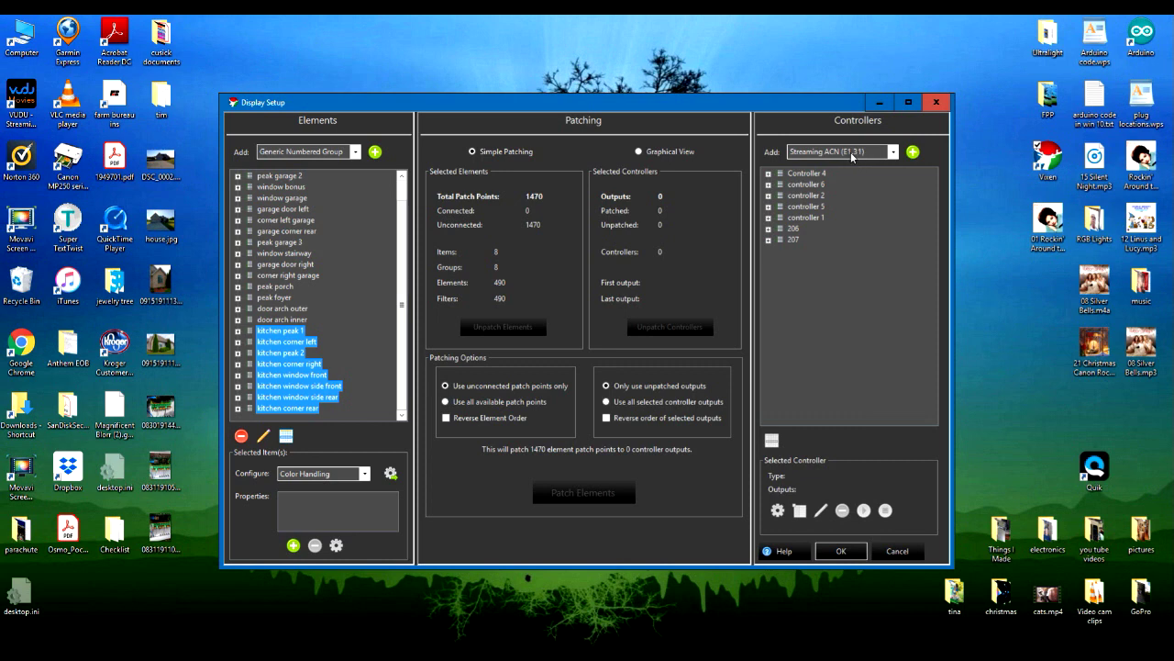
Step: Add a Streaming ACN (E1.31) controller named 208 with 1470 outputs
click(912, 152)
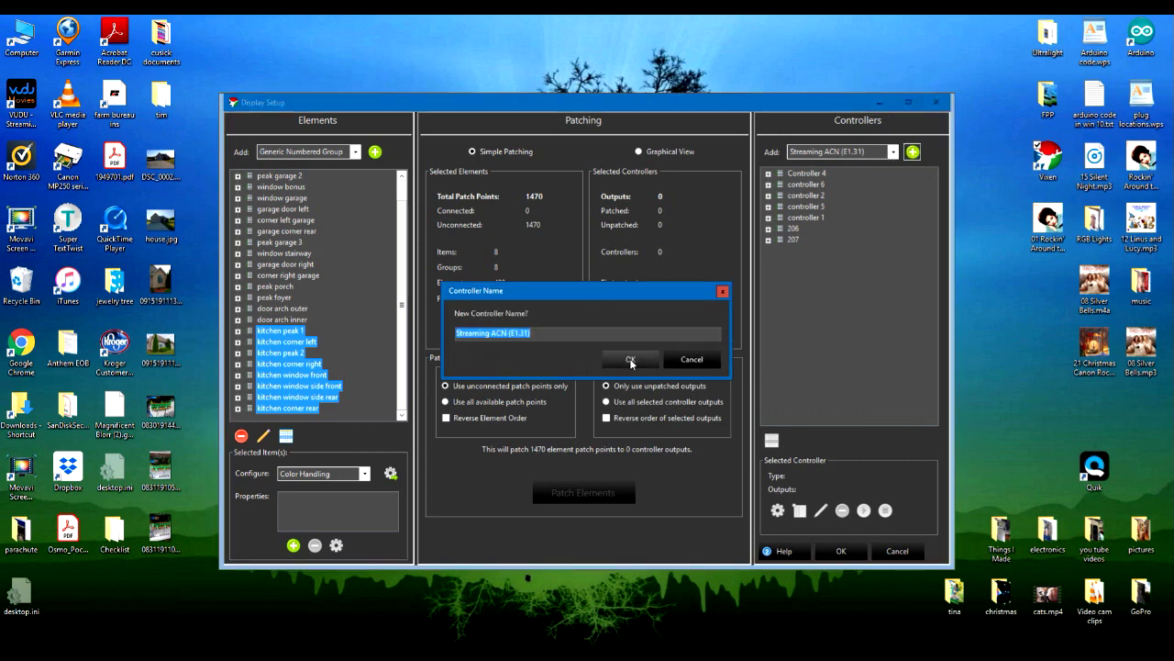
text(208)
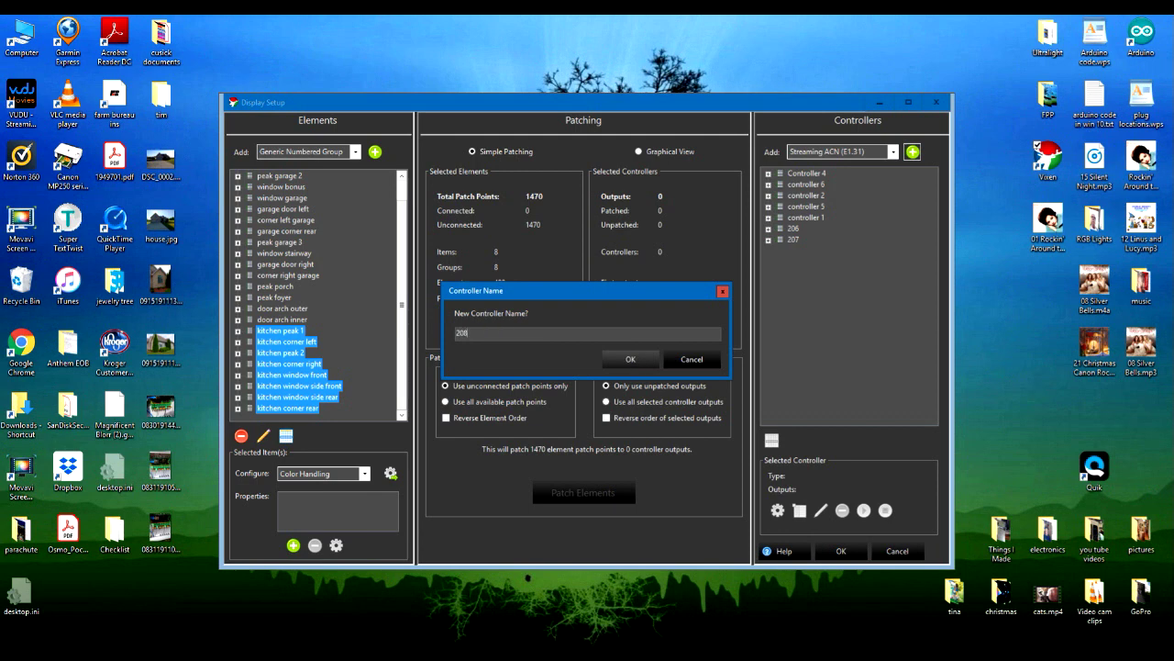
click(630, 359)
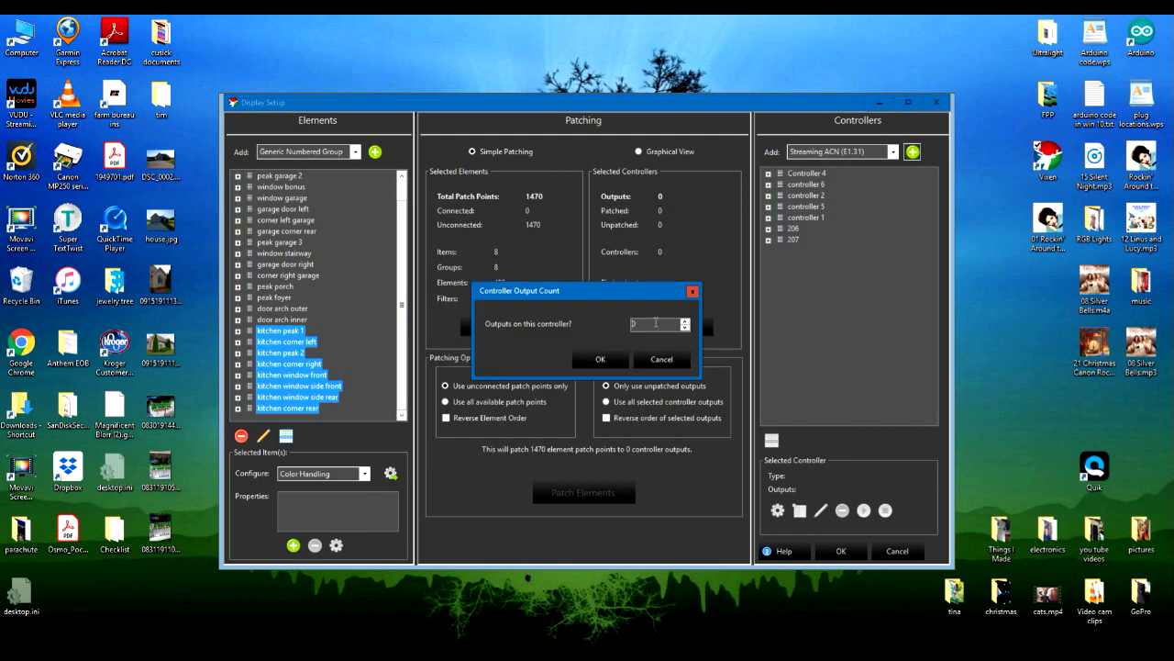
text(1470)
click(600, 359)
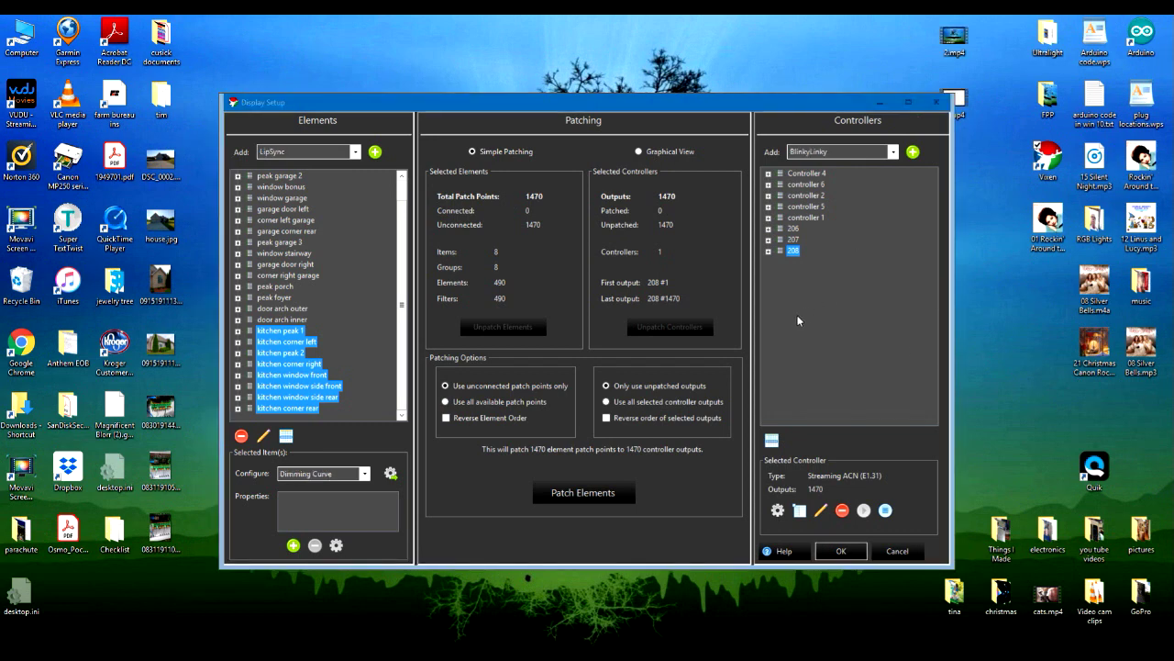
Step: Open the Streaming ACN configuration of controller 208 to view its universe table and unicast destination, and close it
right_click(794, 256)
click(815, 262)
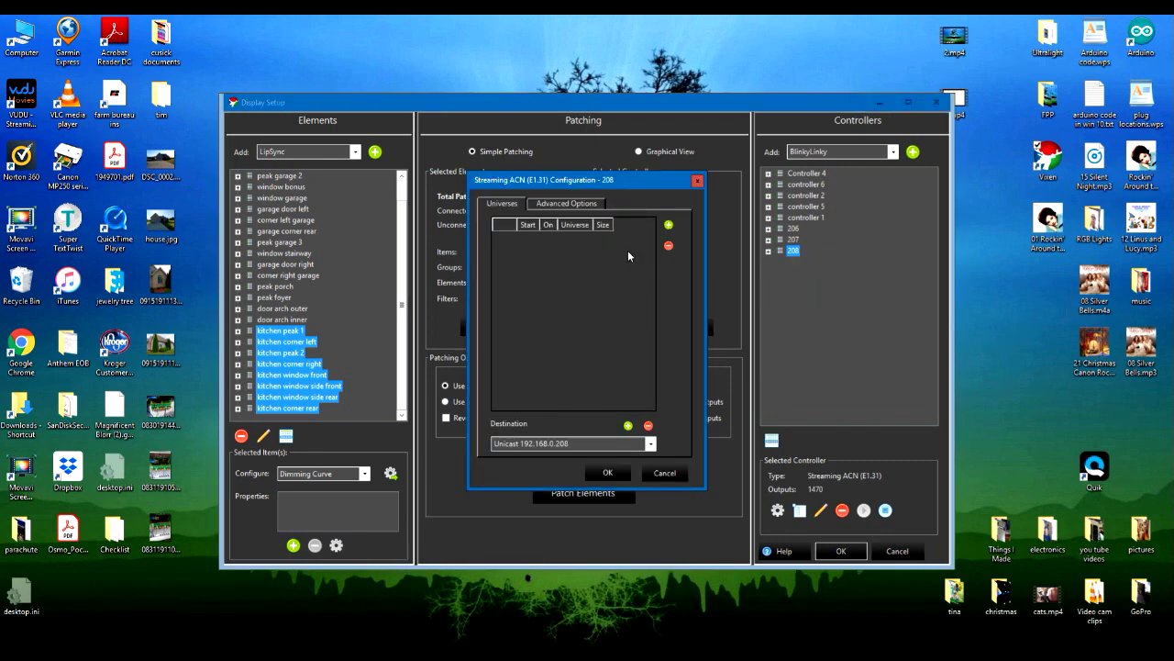
click(697, 179)
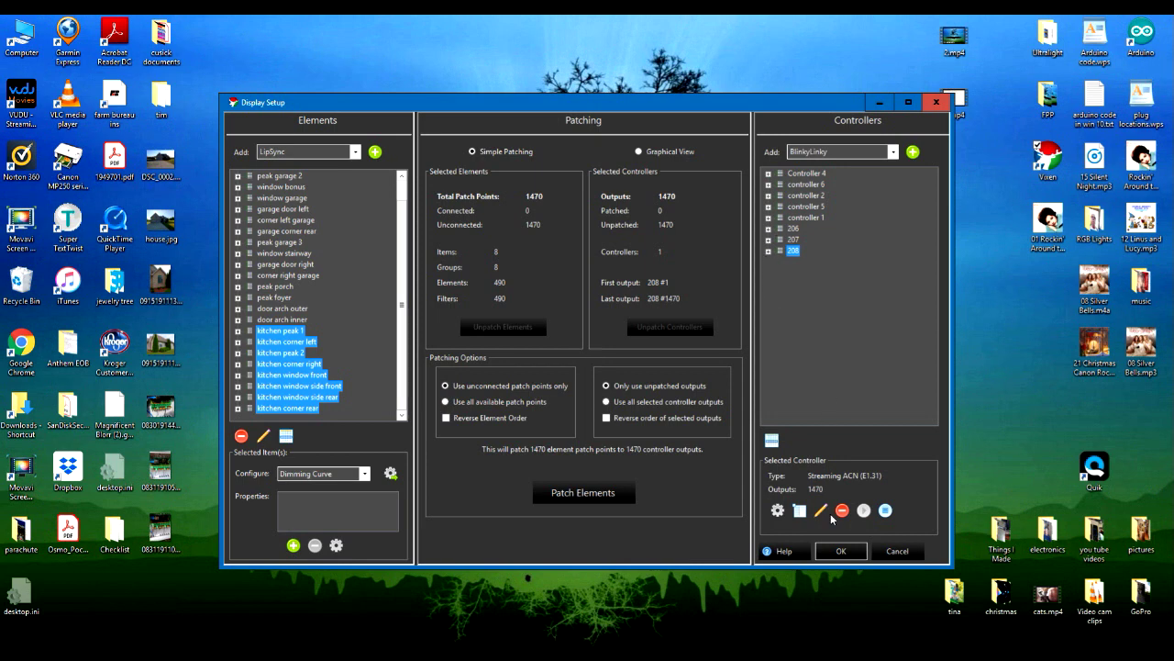
Step: Accept the display setup with controller 208 and close Vixen
click(836, 553)
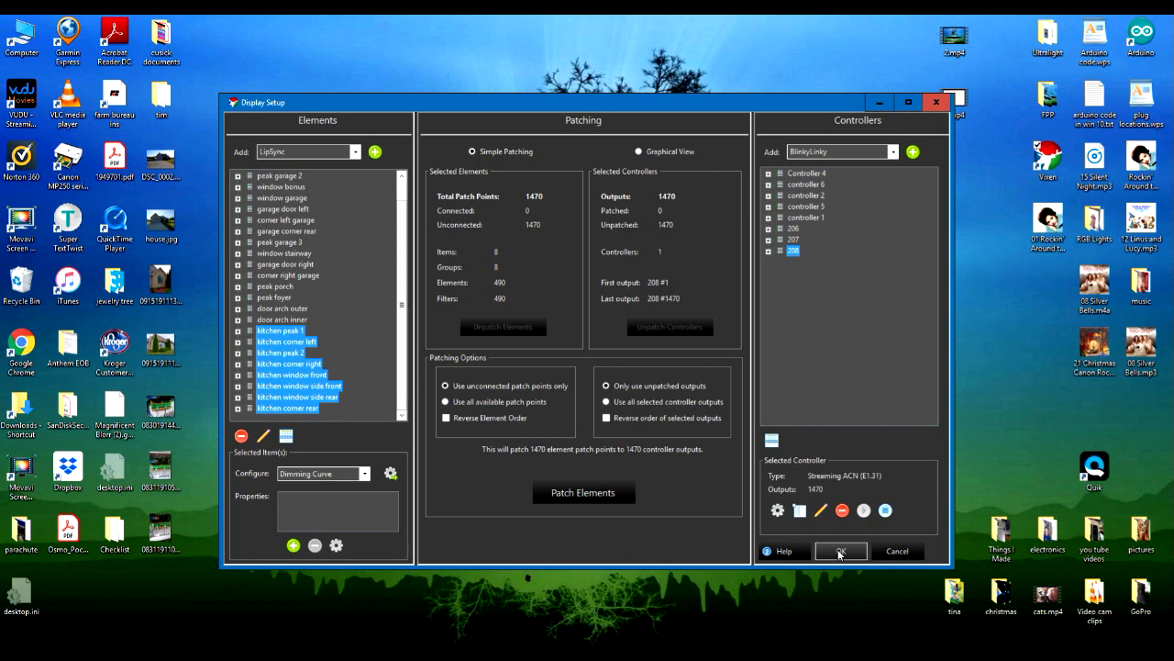
click(838, 551)
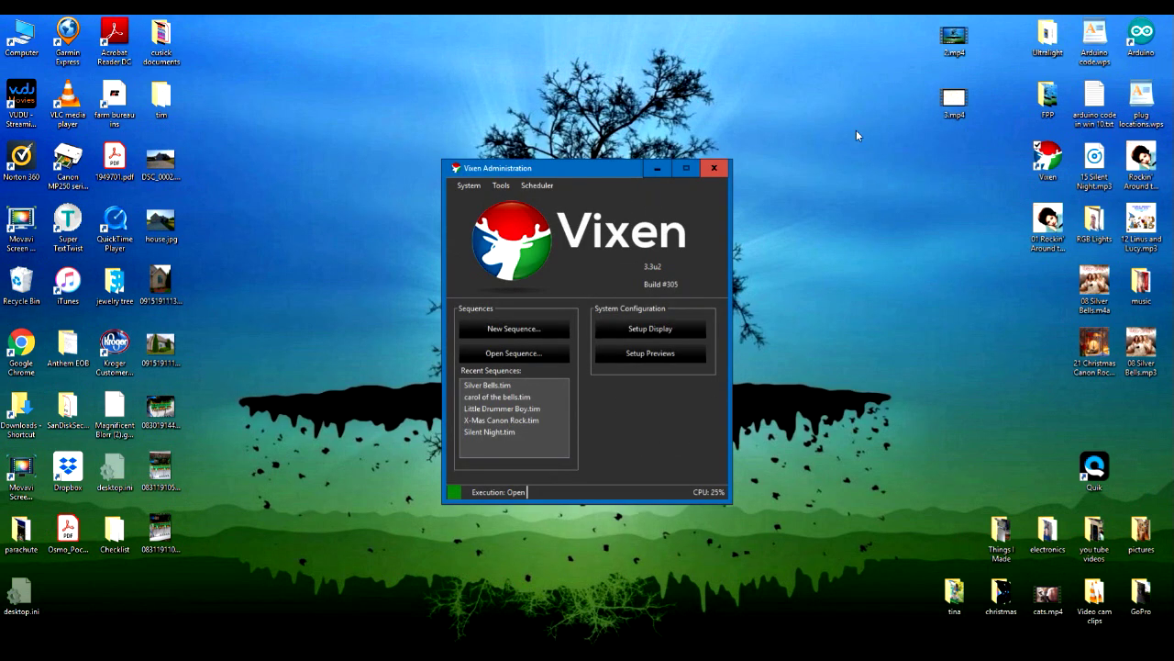
click(715, 172)
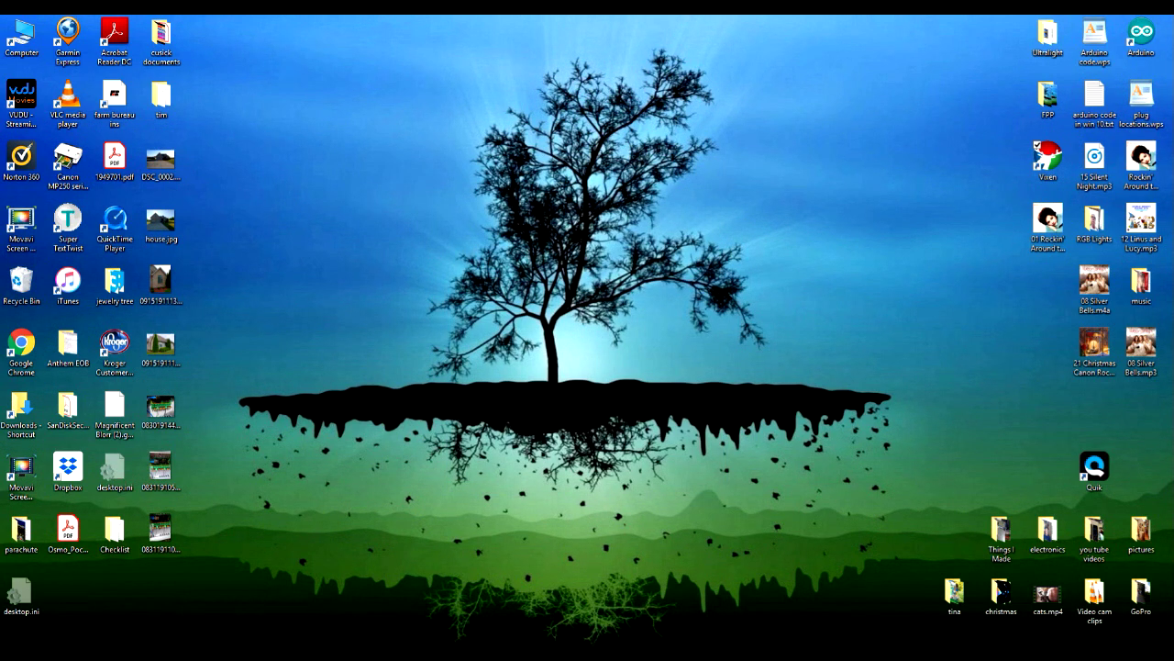
Step: Switch to the E682 page in Microsoft Edge and update outputs 1-1 to 1-4 with 2 outputs in use, 114 pixels and output 1 reversed
mouse_move(133, 654)
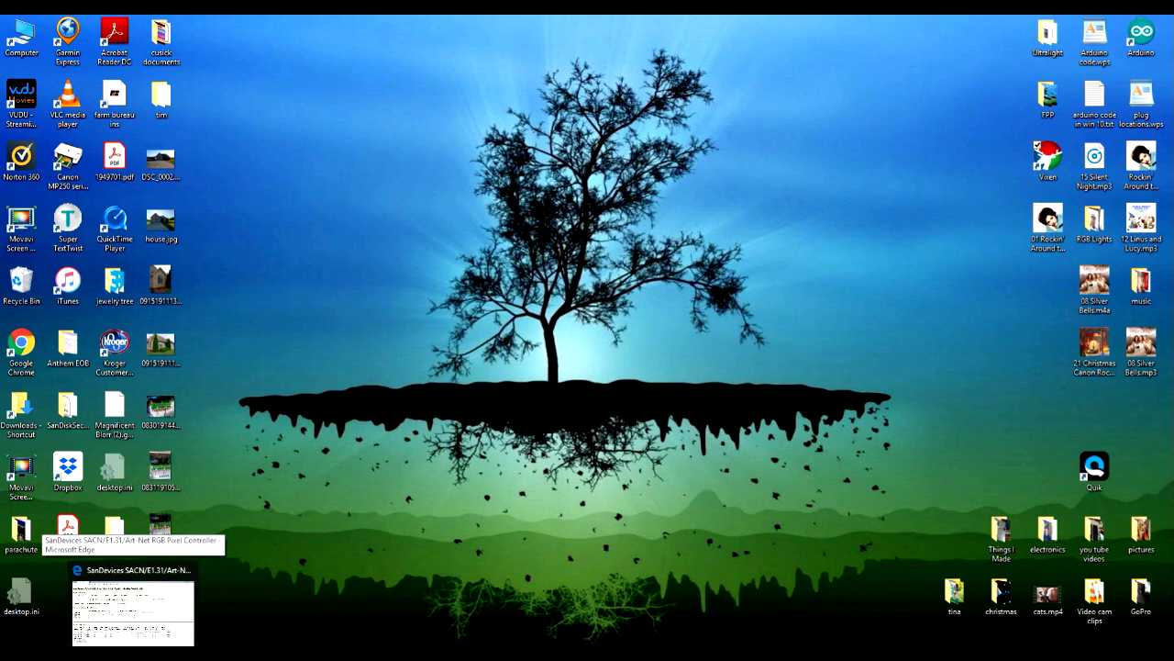
click(133, 653)
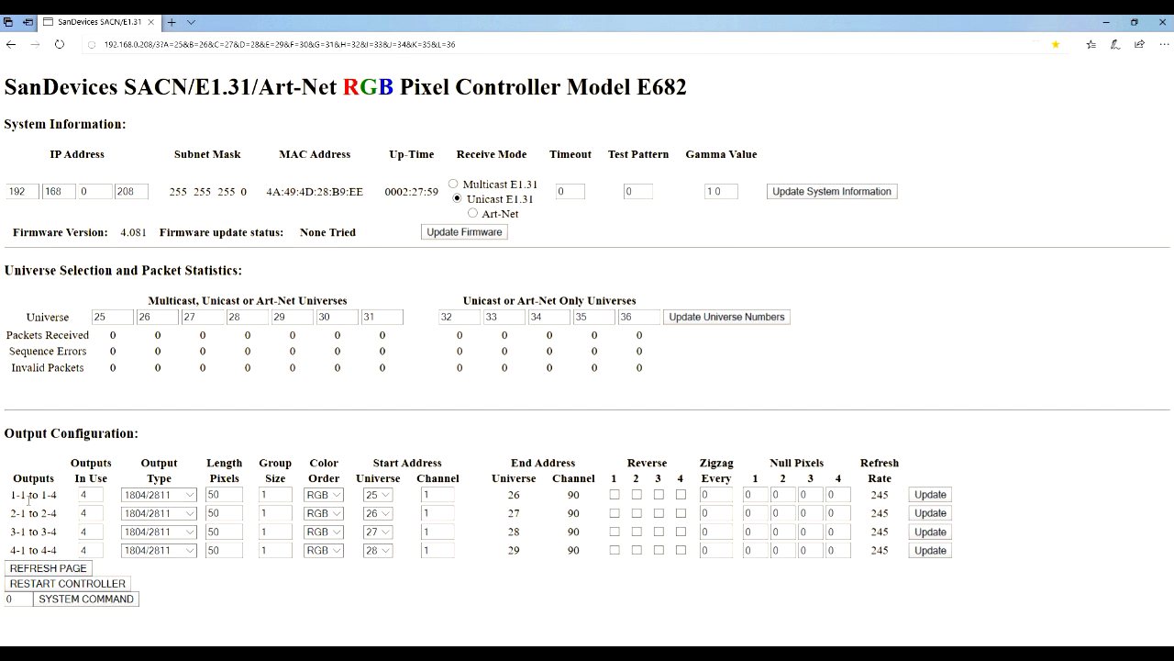
drag(96, 496, 62, 501)
text(2)
double_click(223, 494)
text(114)
click(615, 494)
click(615, 495)
click(615, 495)
click(615, 495)
click(614, 496)
click(924, 495)
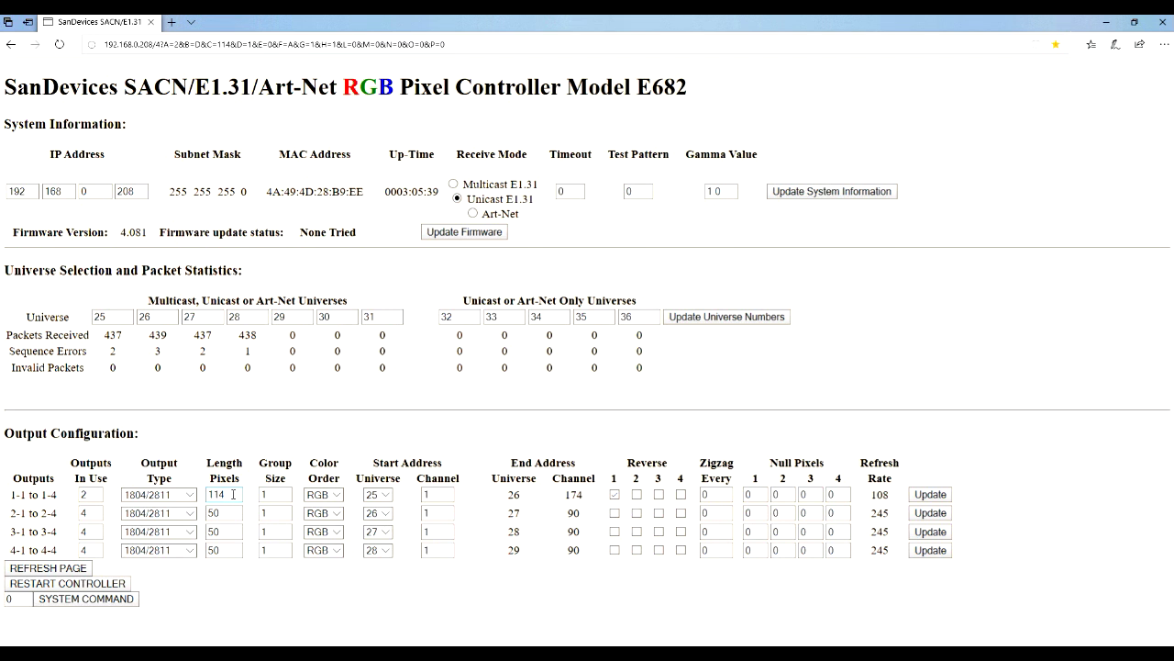
Step: Update outputs 2-1 to 2-4 with 2 outputs in use, a length of 129 pixels and start universe 27
click(267, 493)
click(386, 517)
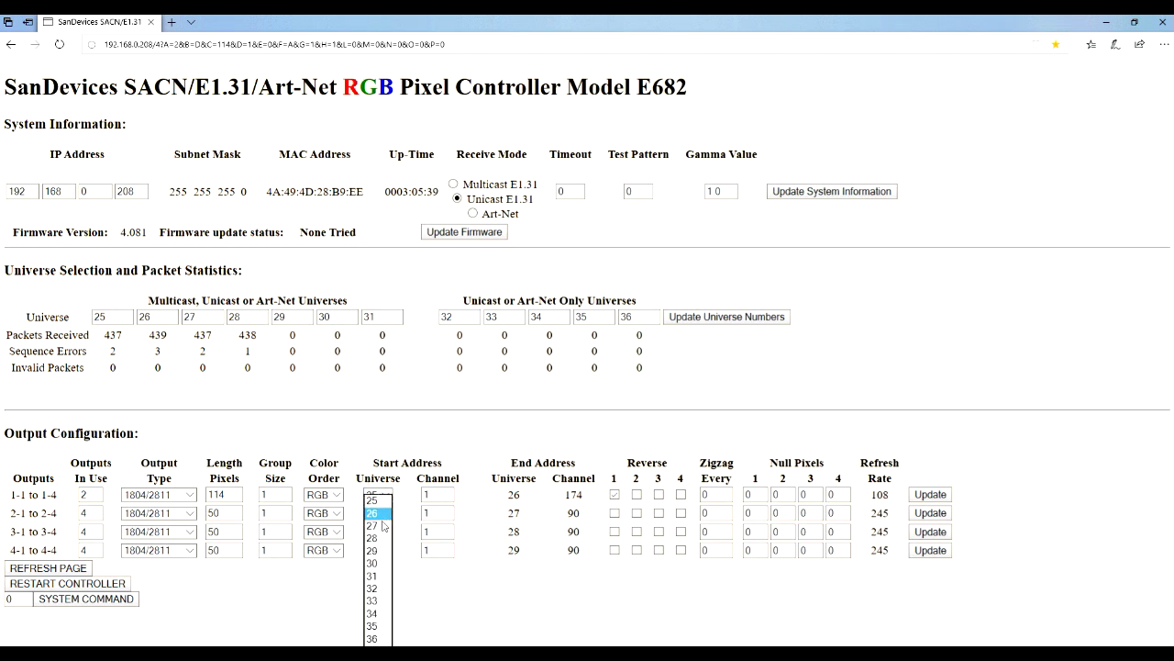
click(382, 531)
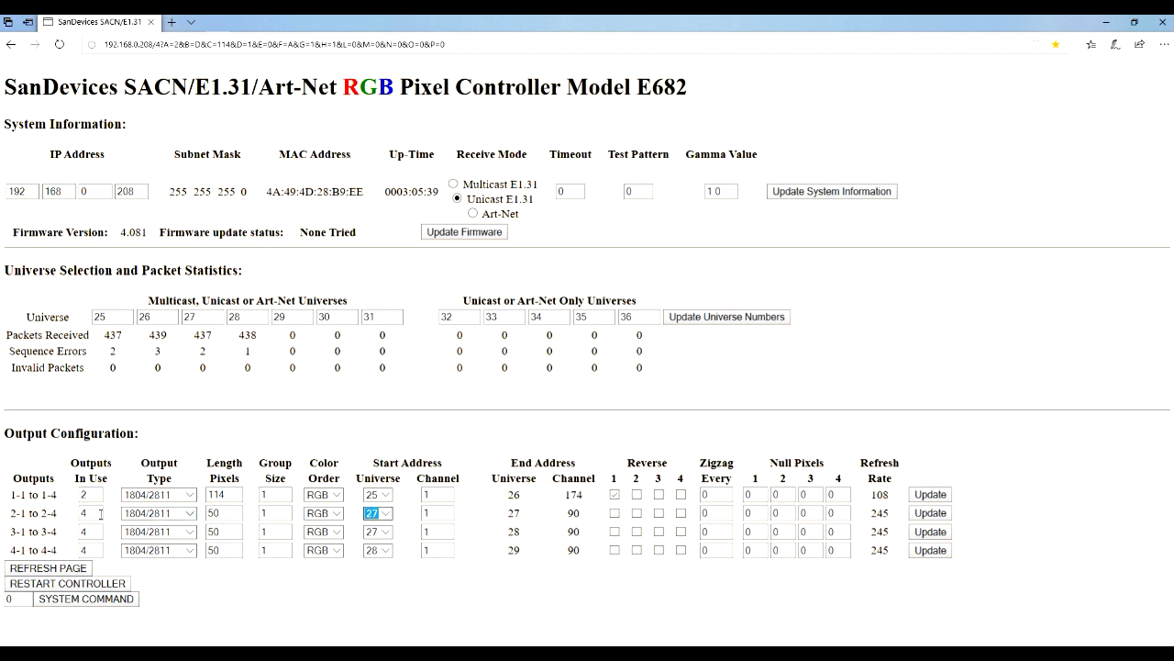
drag(79, 515, 111, 515)
text(2)
click(191, 498)
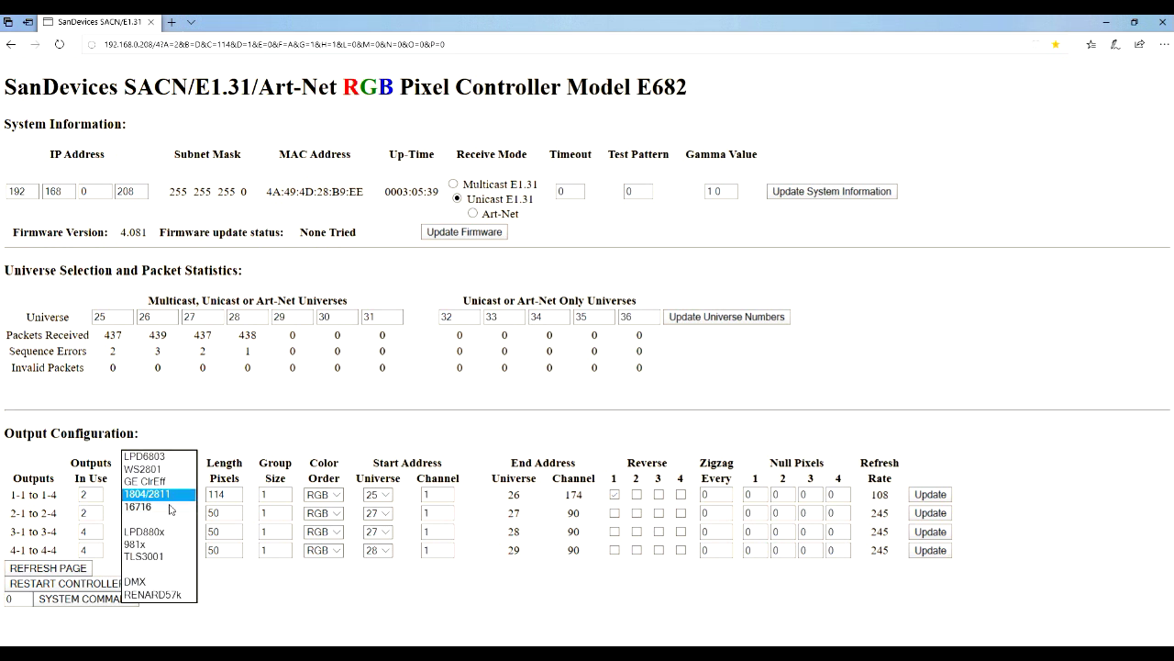
click(168, 498)
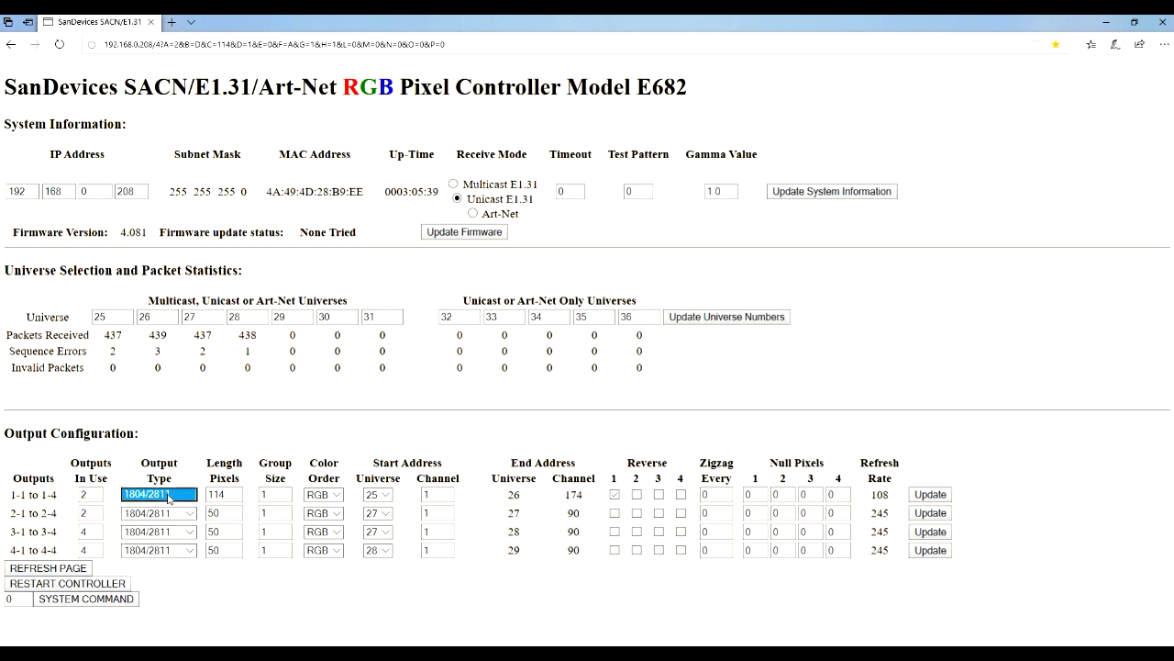
double_click(225, 512)
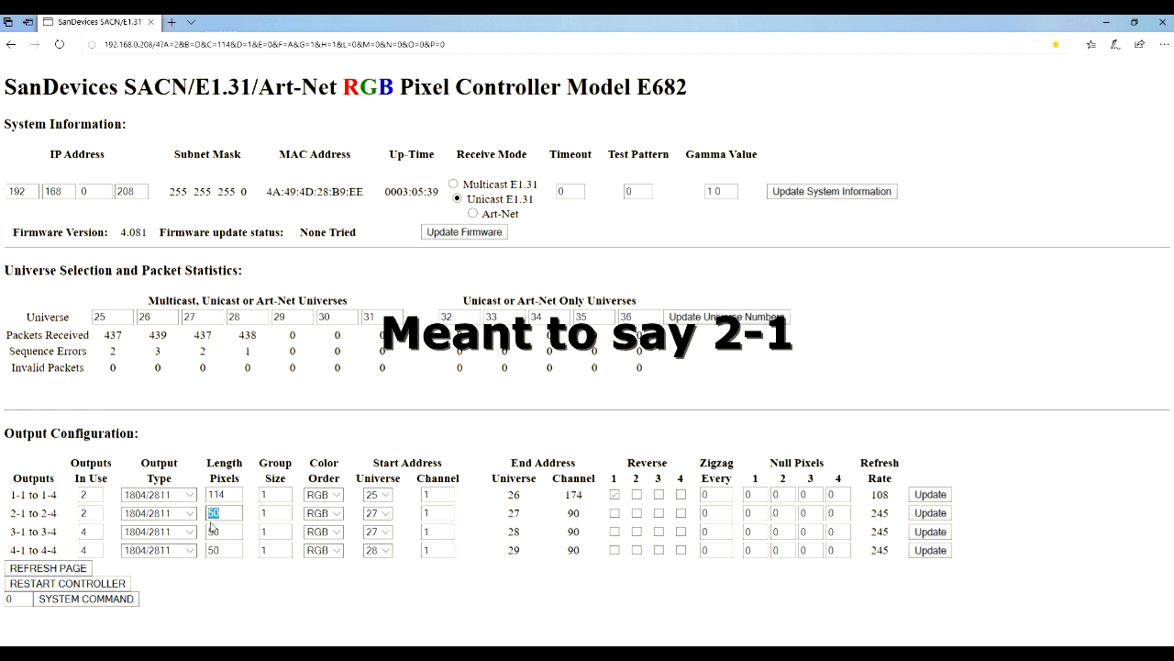
text(129)
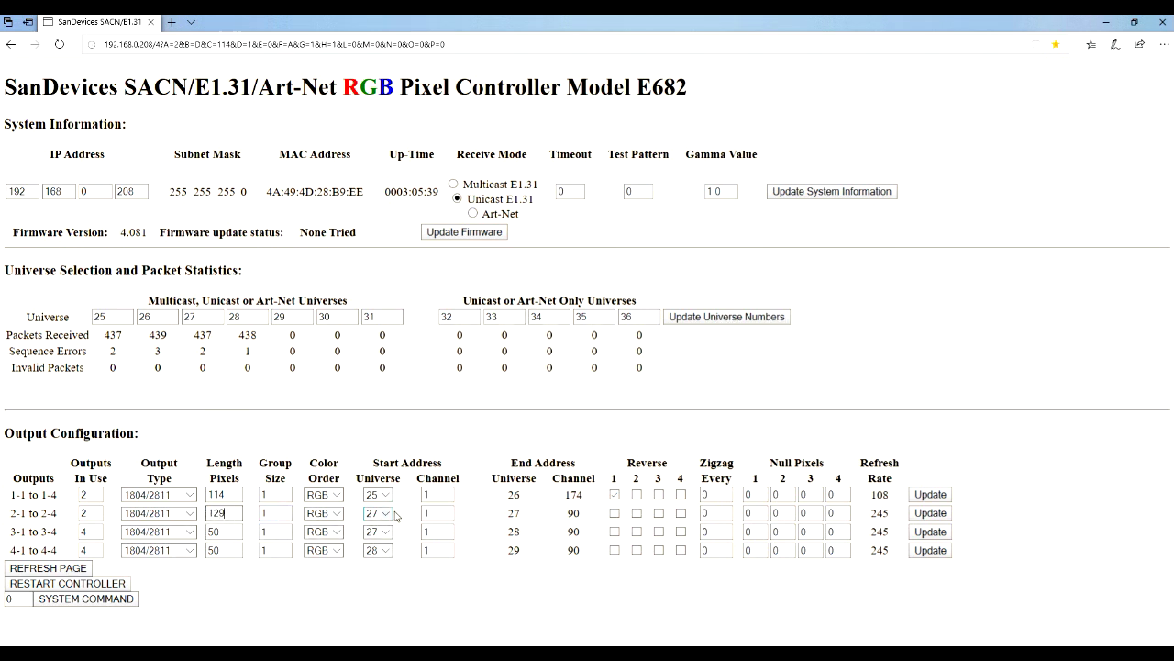
click(438, 513)
click(933, 513)
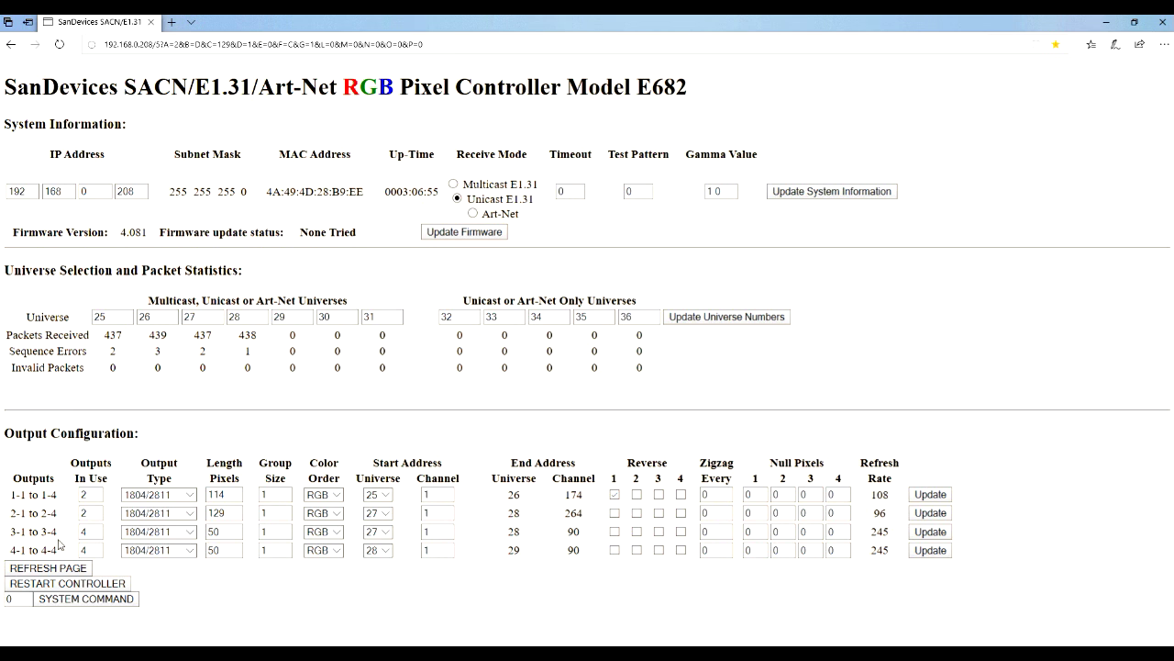
Step: Update outputs 3-1 to 3-4 with 2 outputs in use, a length of 61 pixels and start universe 29
double_click(88, 532)
text(2)
double_click(228, 531)
text(61)
click(387, 537)
click(381, 545)
click(929, 533)
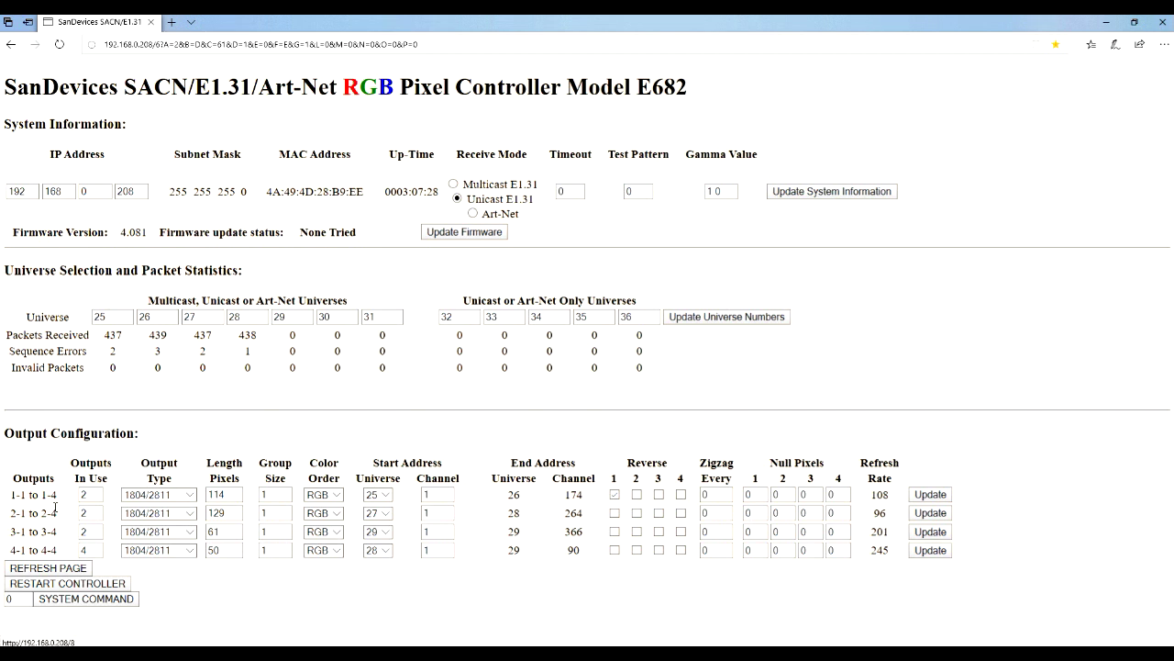
Step: Update outputs 4-1 to 4-4 with 2 outputs in use, a length of 44 pixels and start universe 30
double_click(87, 548)
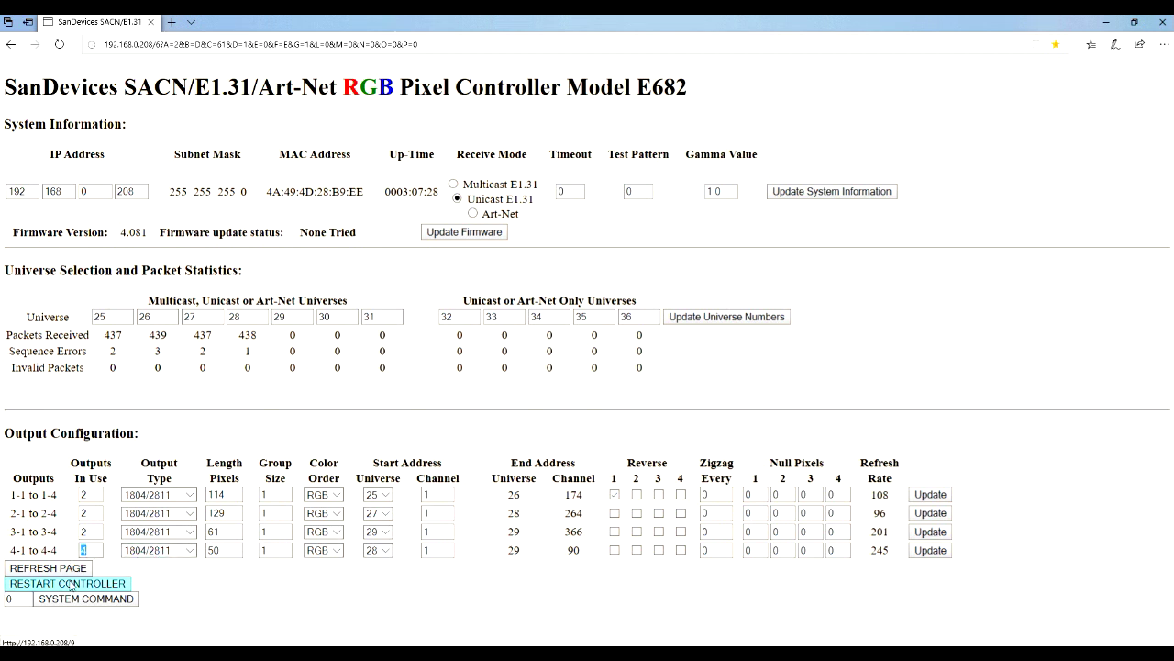
text(2)
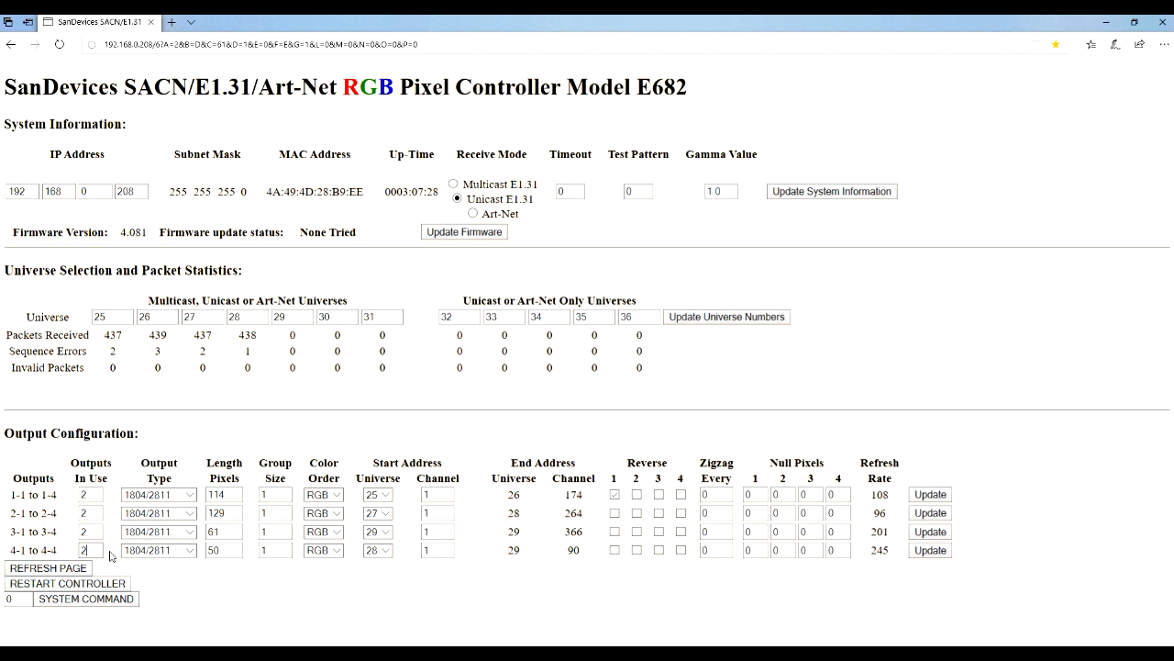
double_click(226, 550)
text(44)
click(384, 551)
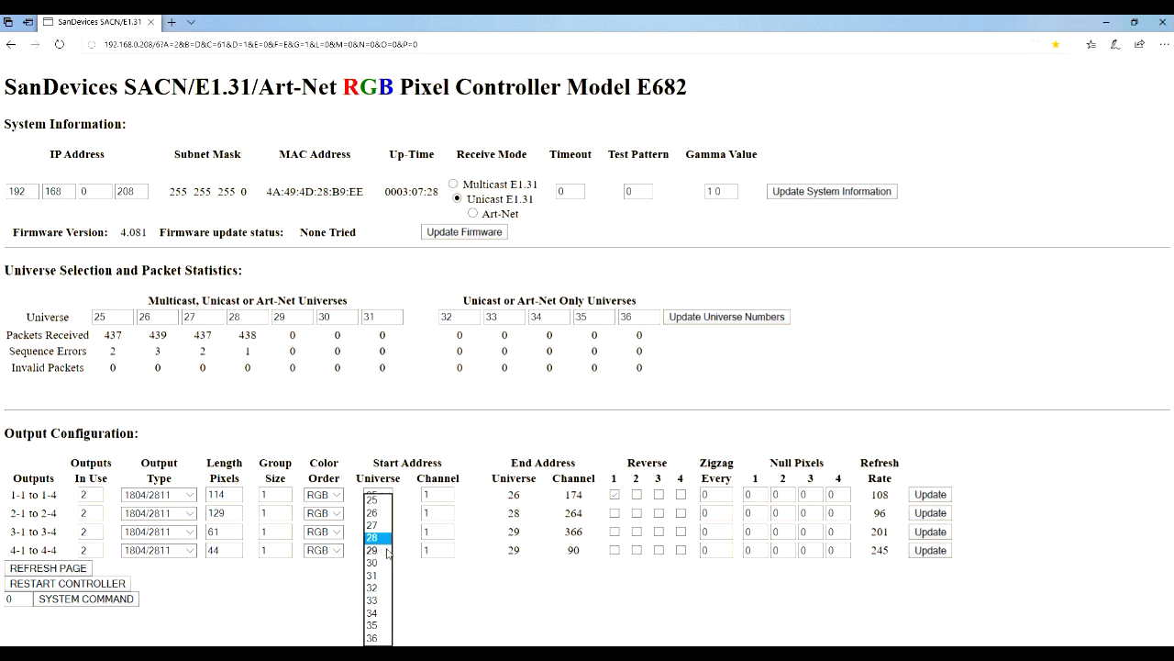
click(373, 562)
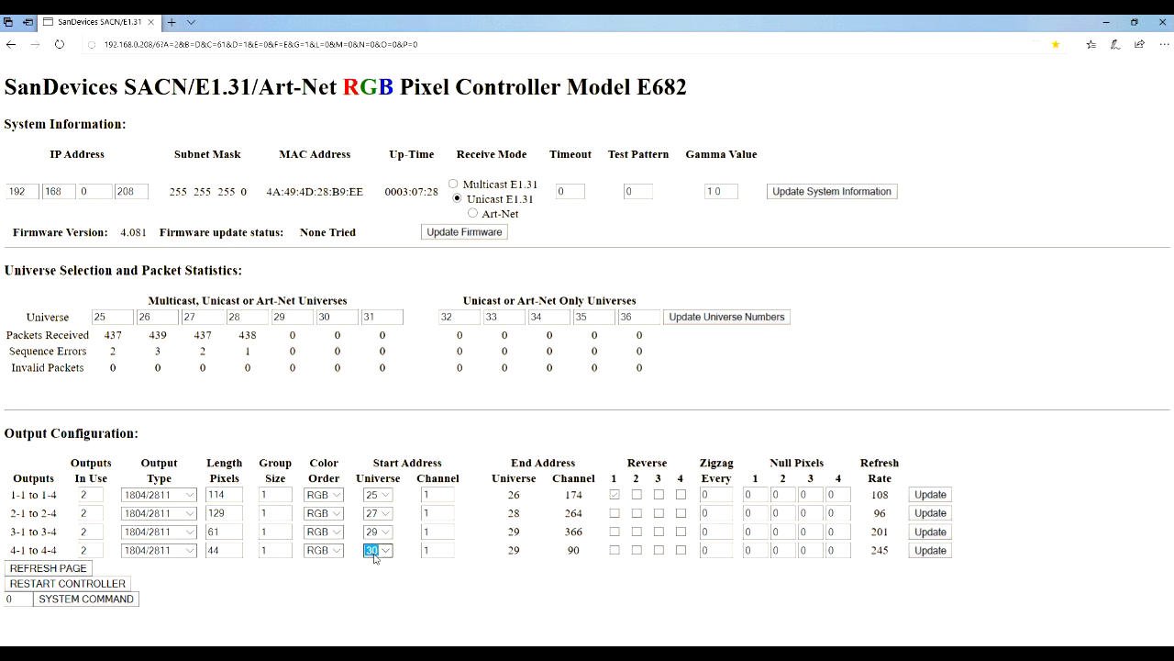
click(920, 549)
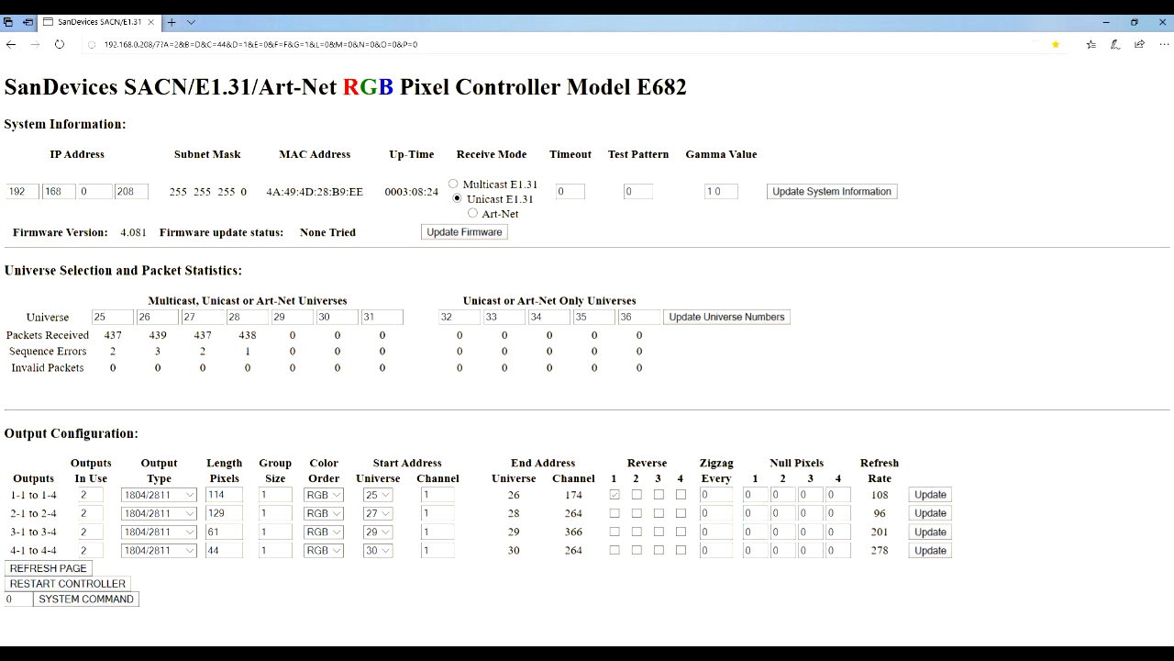
Step: View house.jpg in Photos to examine the front of the house, and return to the E682 page
mouse_move(314, 653)
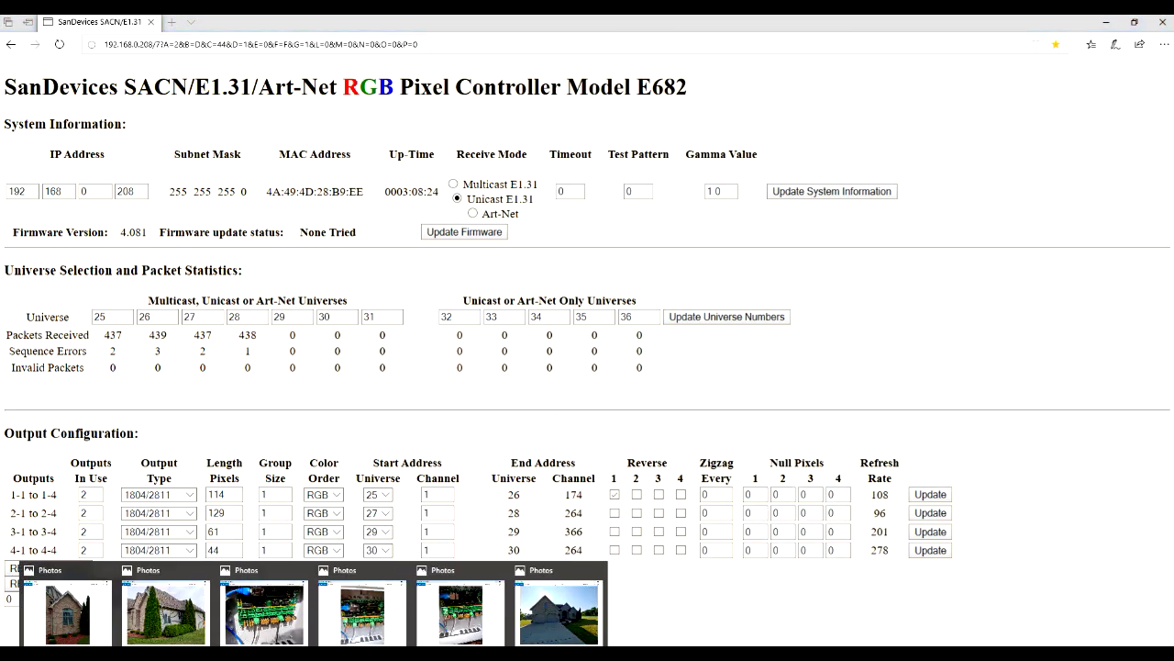
click(547, 625)
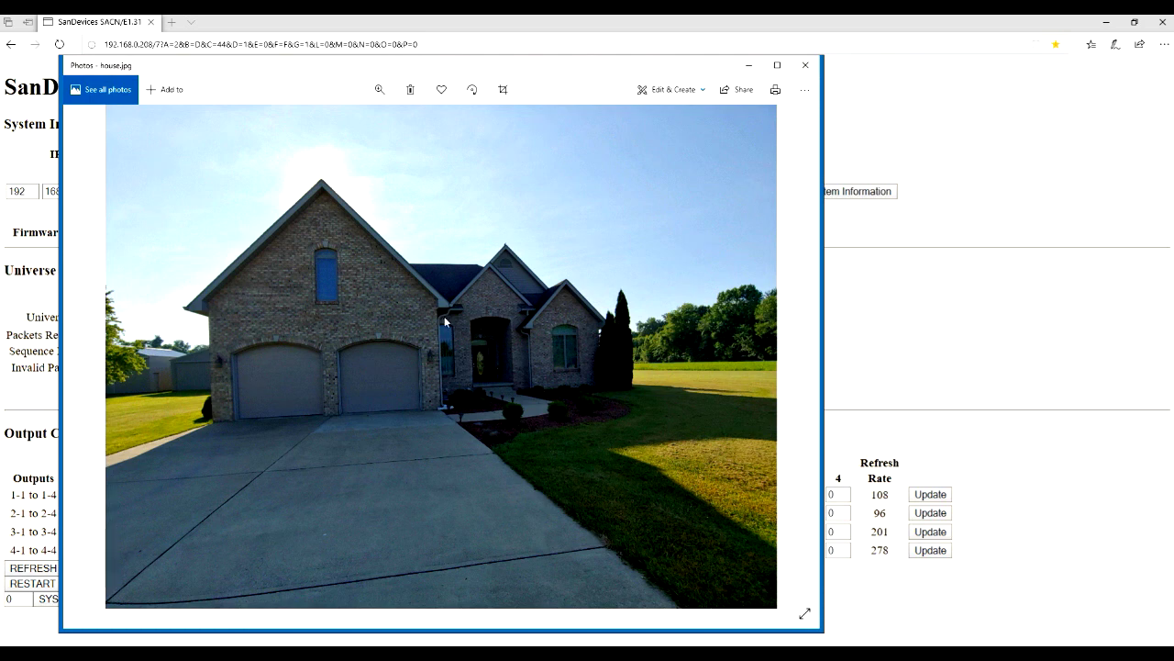
click(751, 66)
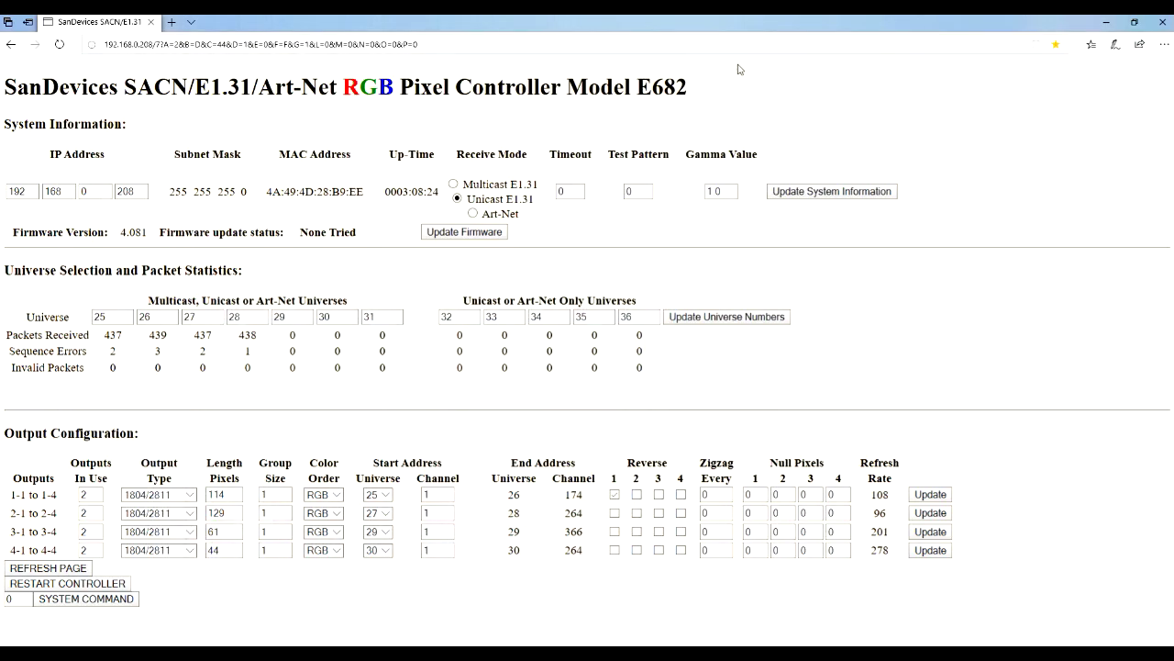
Step: Try 1 null pixel on the first output of outputs 1-1 to 1-4, reset it to 0 and update the row
double_click(755, 494)
text(1)
click(758, 498)
double_click(749, 494)
text(0)
click(931, 494)
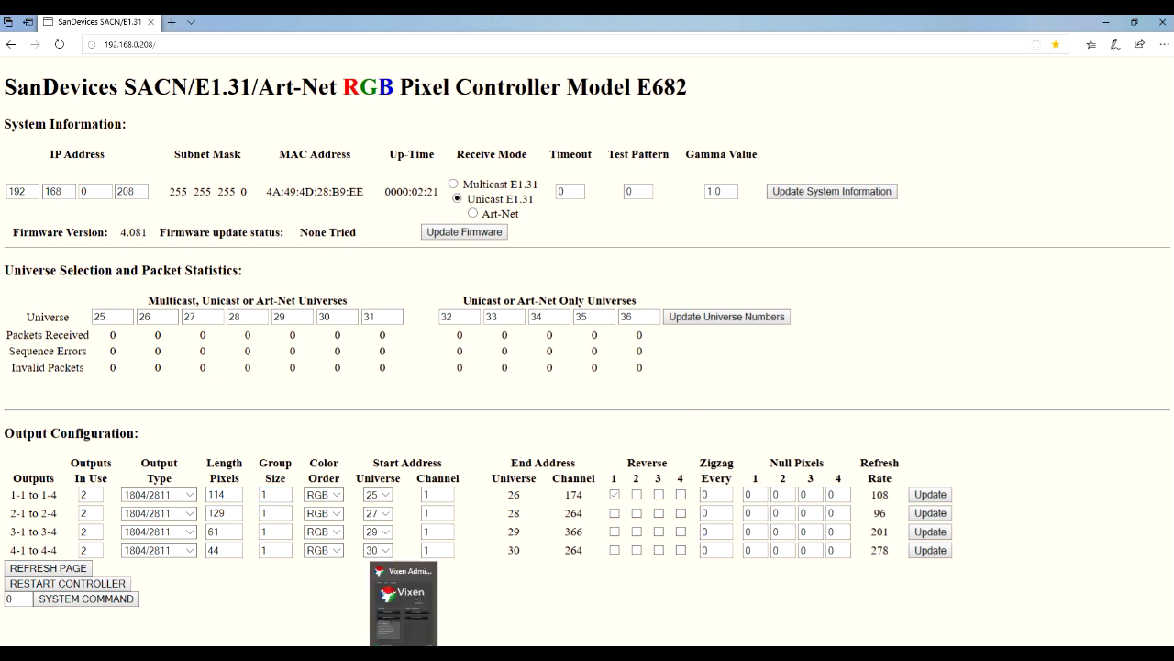
Step: Switch to Vixen, review the universe numbers and sizes in controller 208's Streaming ACN configuration, and close Vixen
click(415, 610)
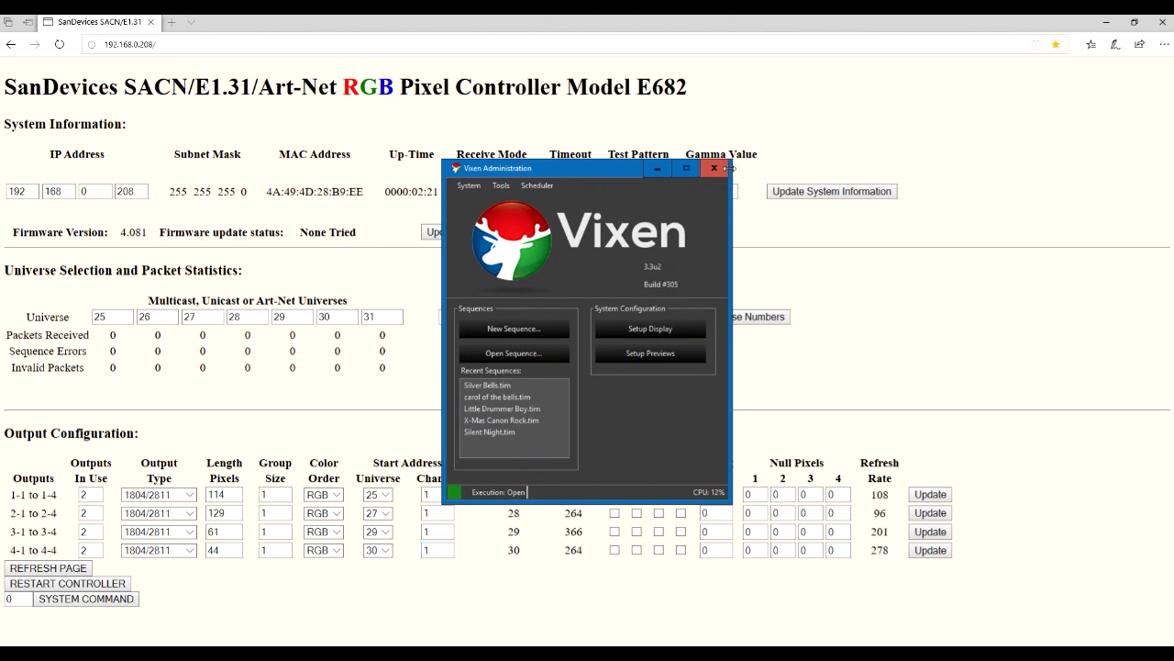
click(655, 330)
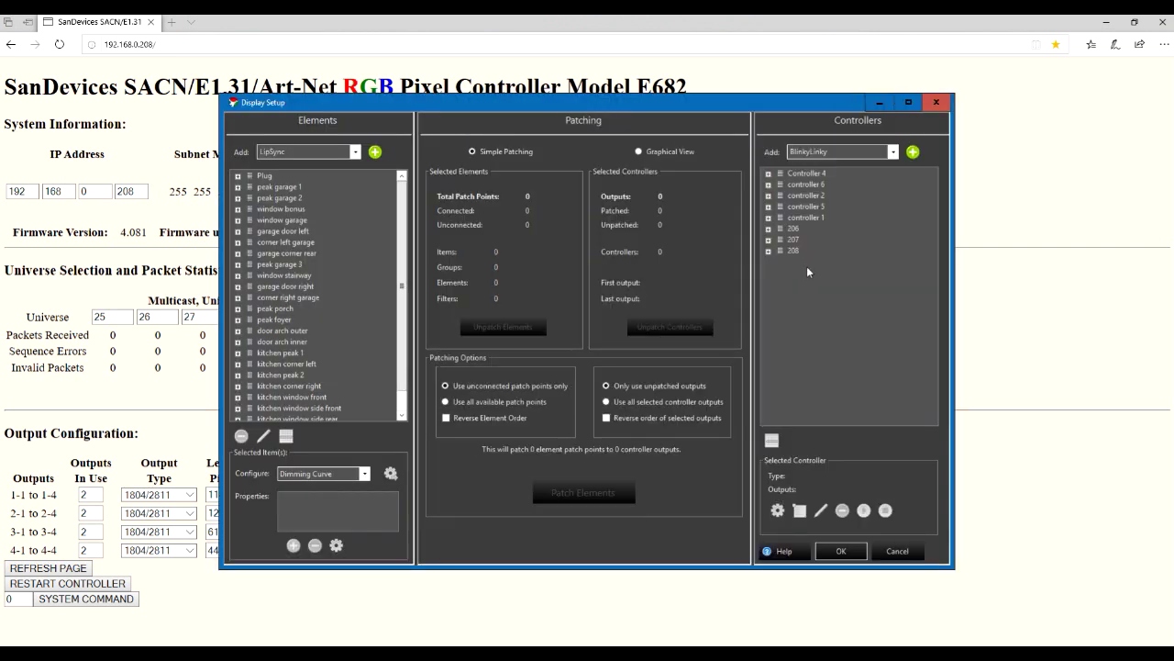
click(794, 248)
right_click(794, 249)
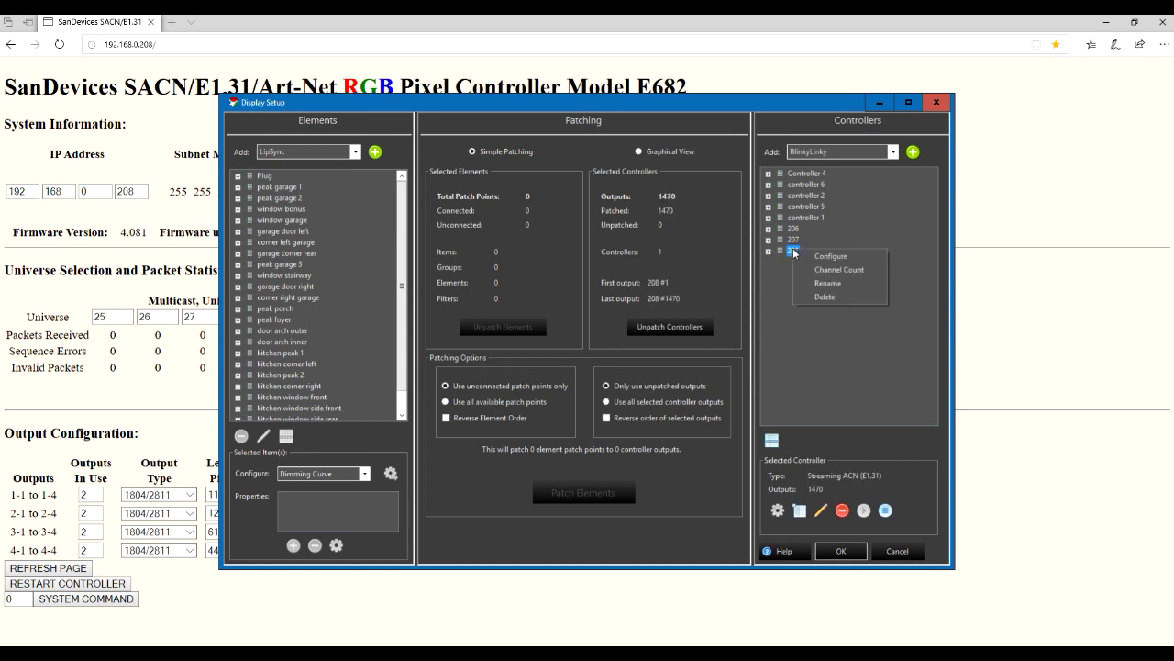
click(831, 258)
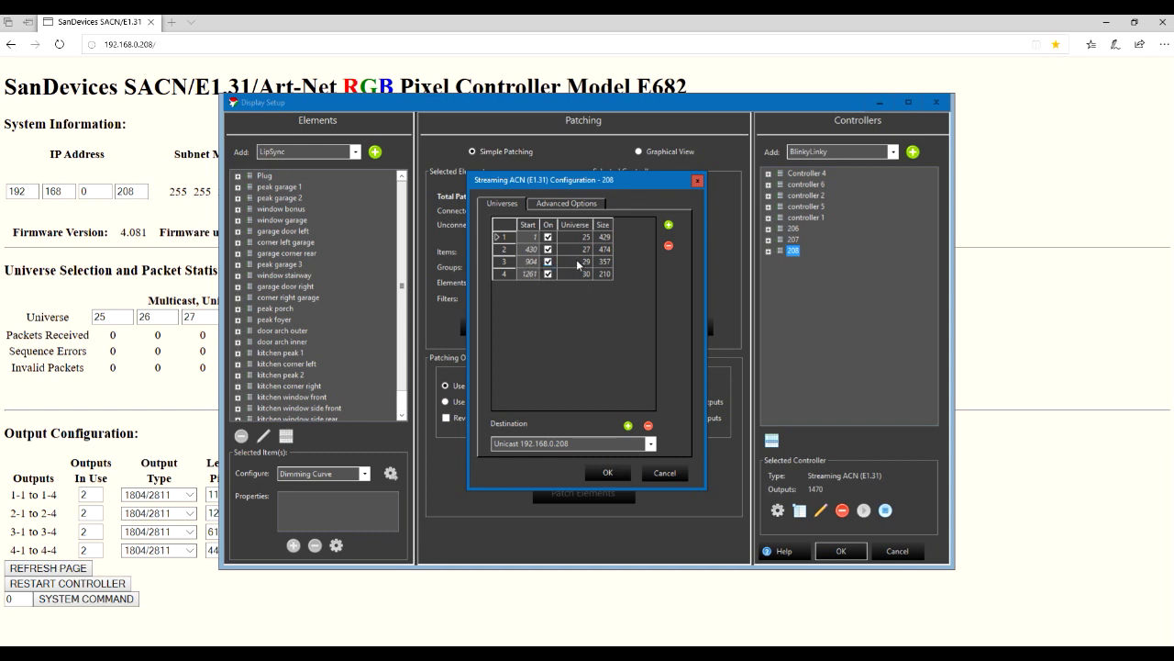
click(606, 473)
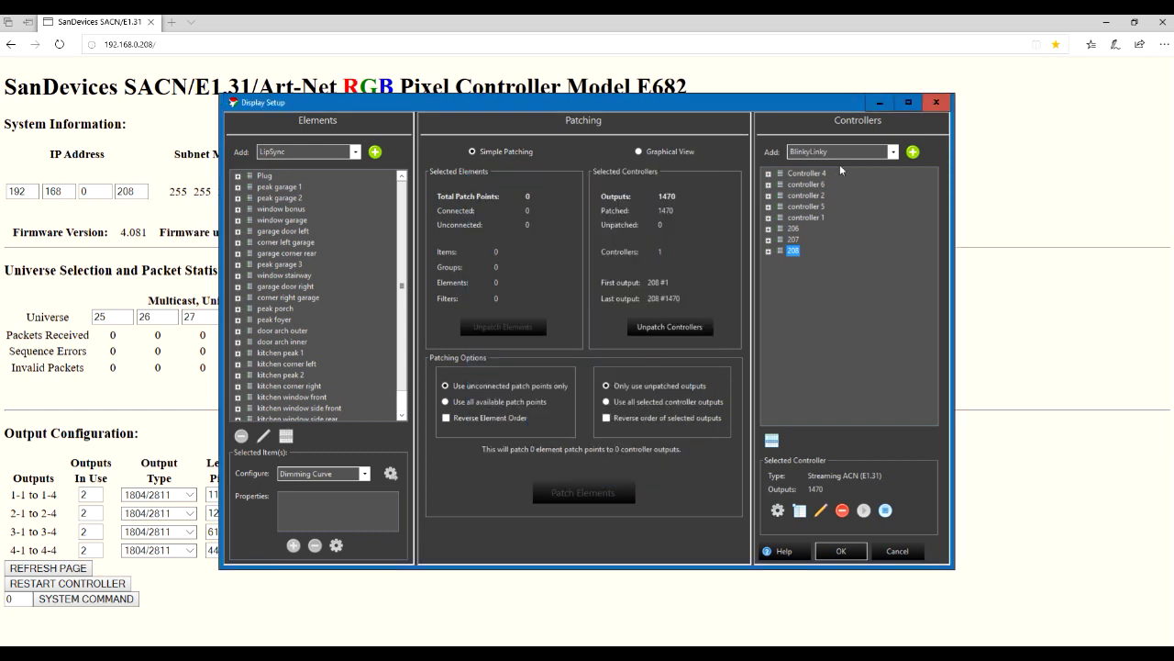
click(934, 102)
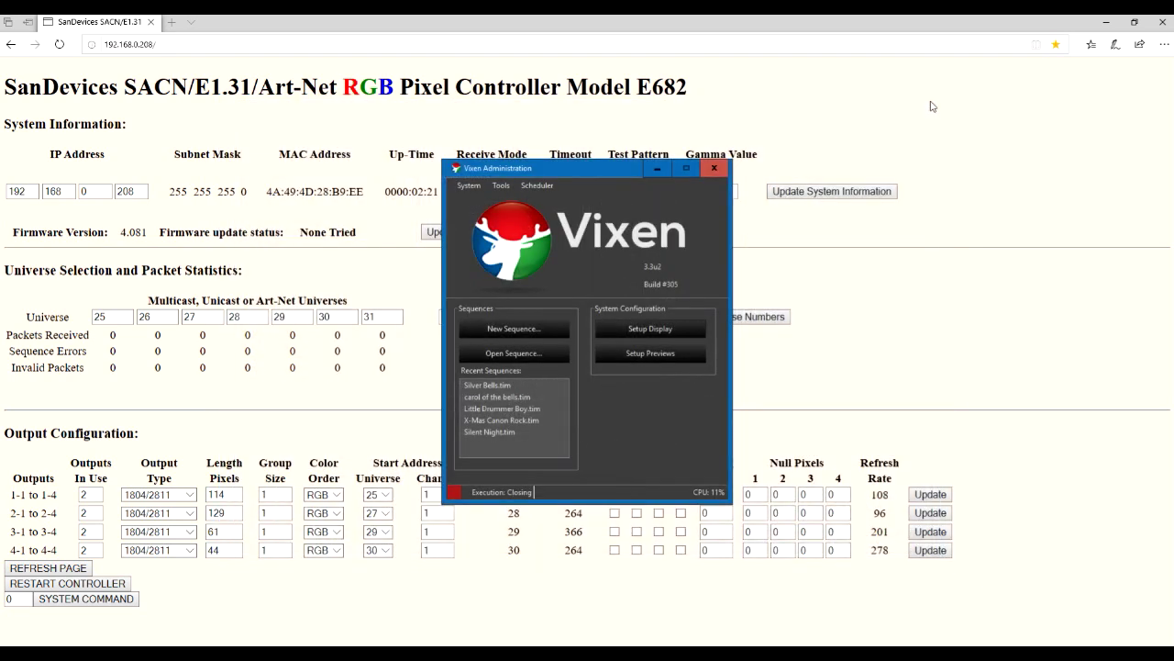
click(714, 171)
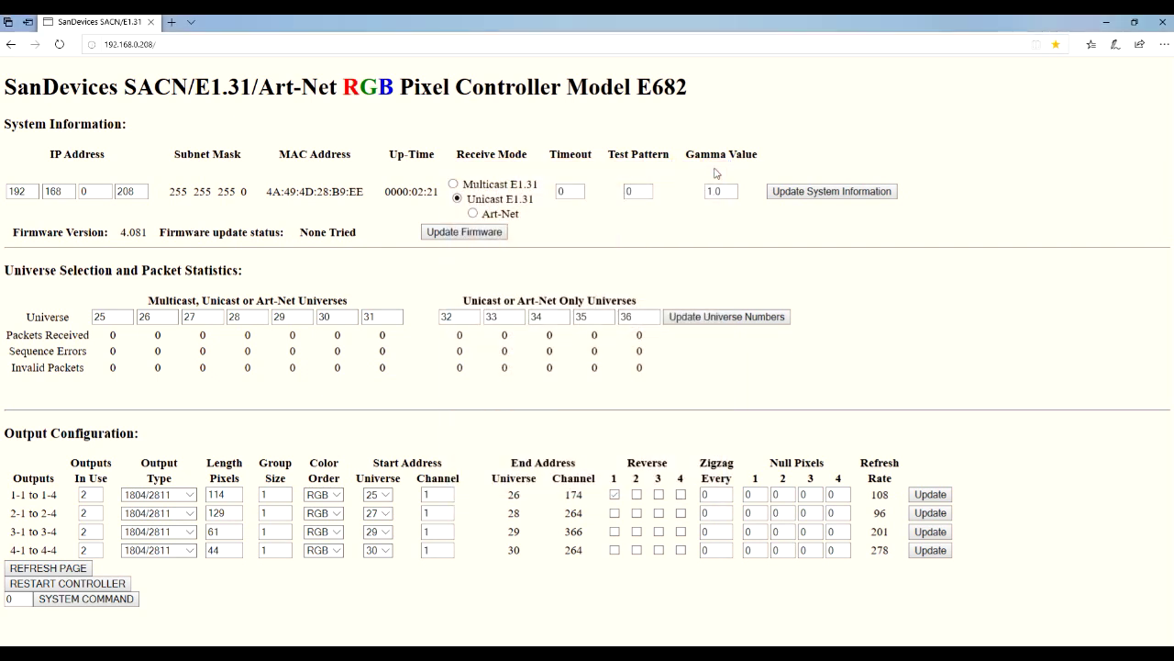
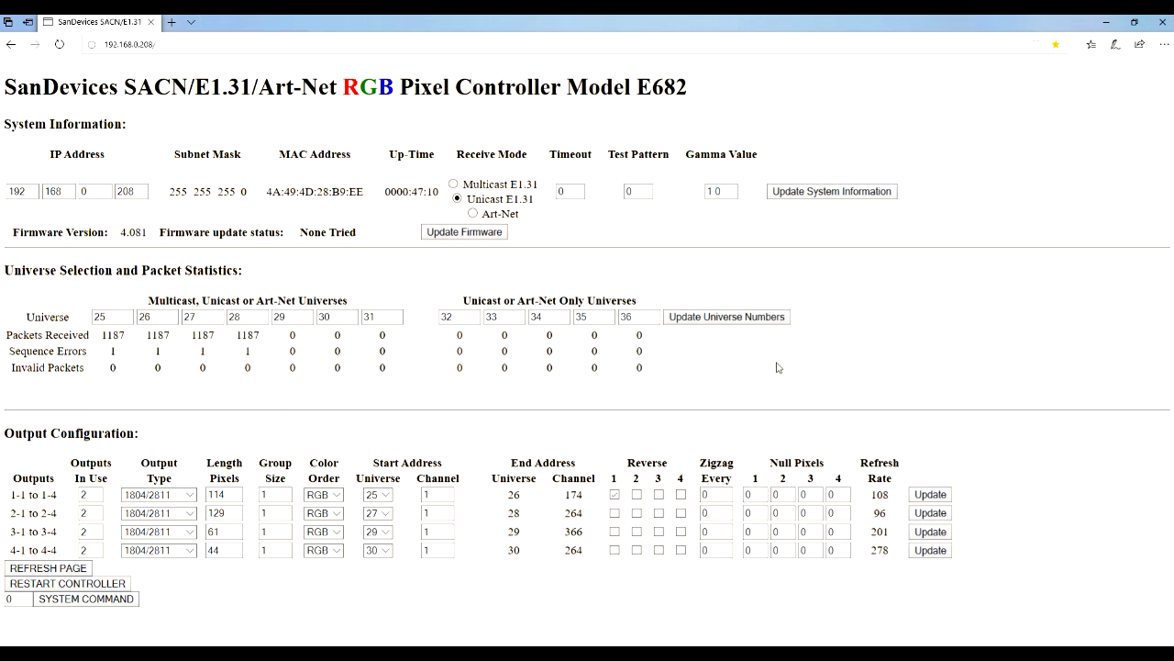
Step: Close the E682 page, open Vixen's display setup, and select controller 208 together with kitchen peak 1 and kitchen corner left
click(1163, 22)
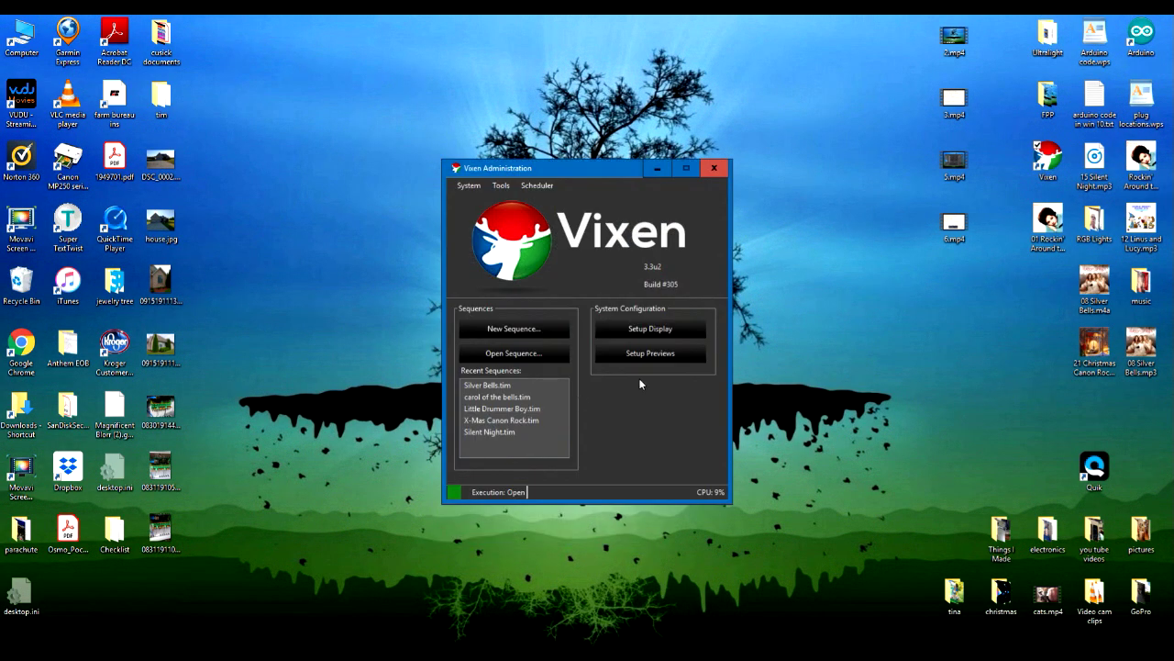
click(656, 328)
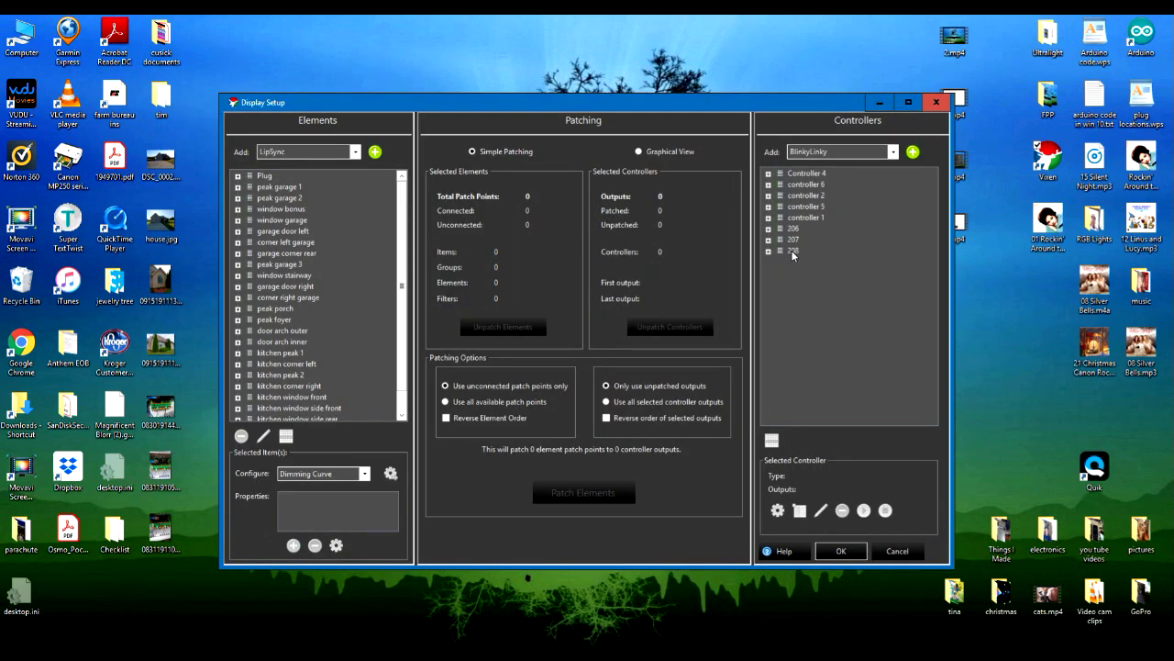
click(791, 250)
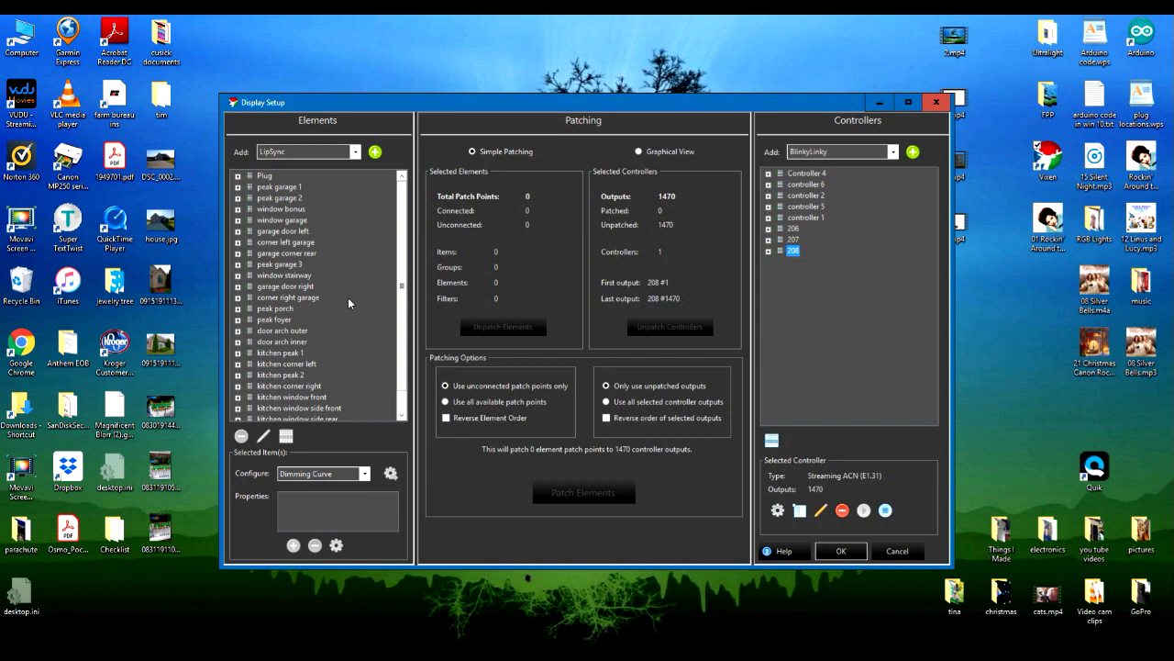
click(290, 355)
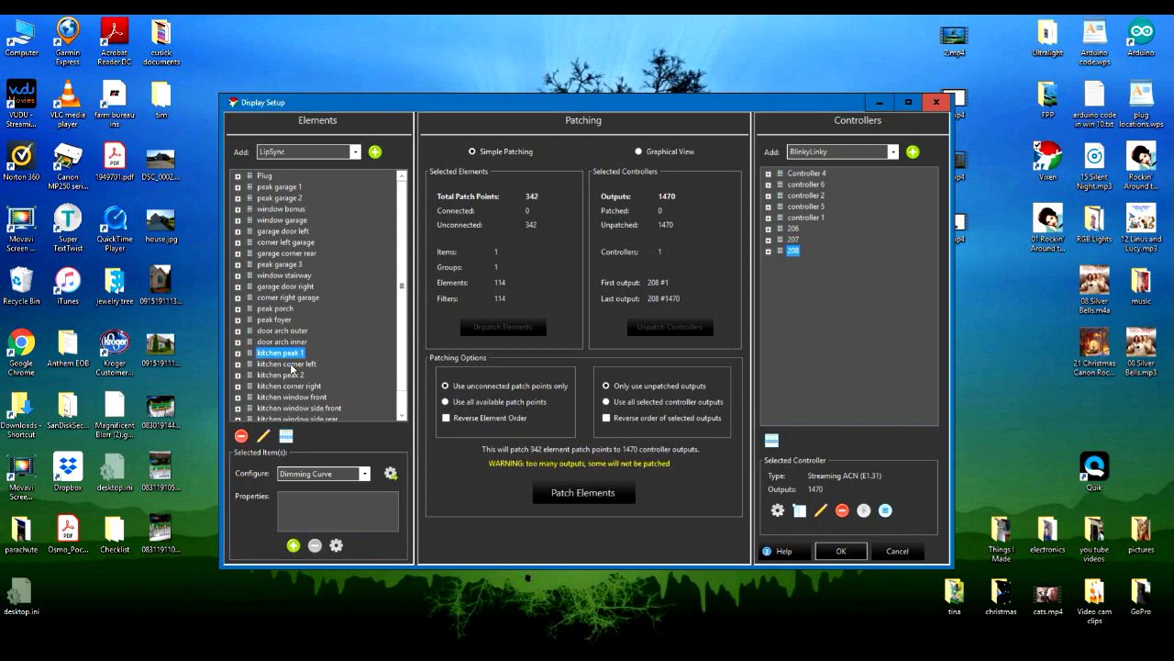
ctrl+click(291, 367)
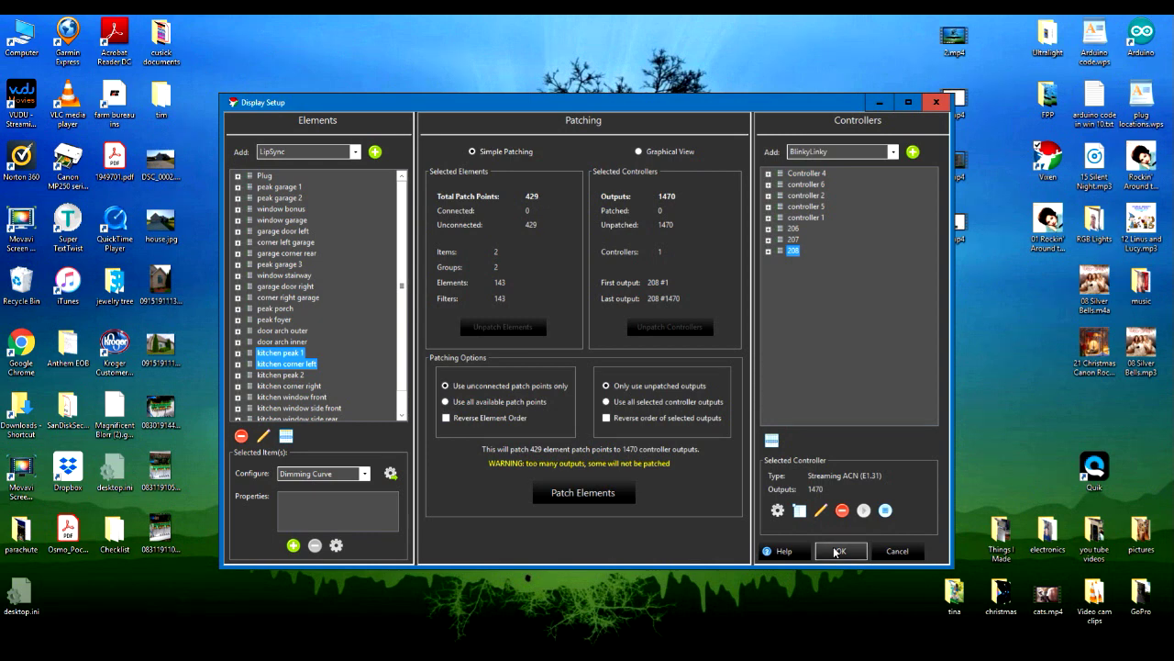
Step: Open controller 208's Streaming ACN configuration and add universe 25 with a size of 429
right_click(794, 249)
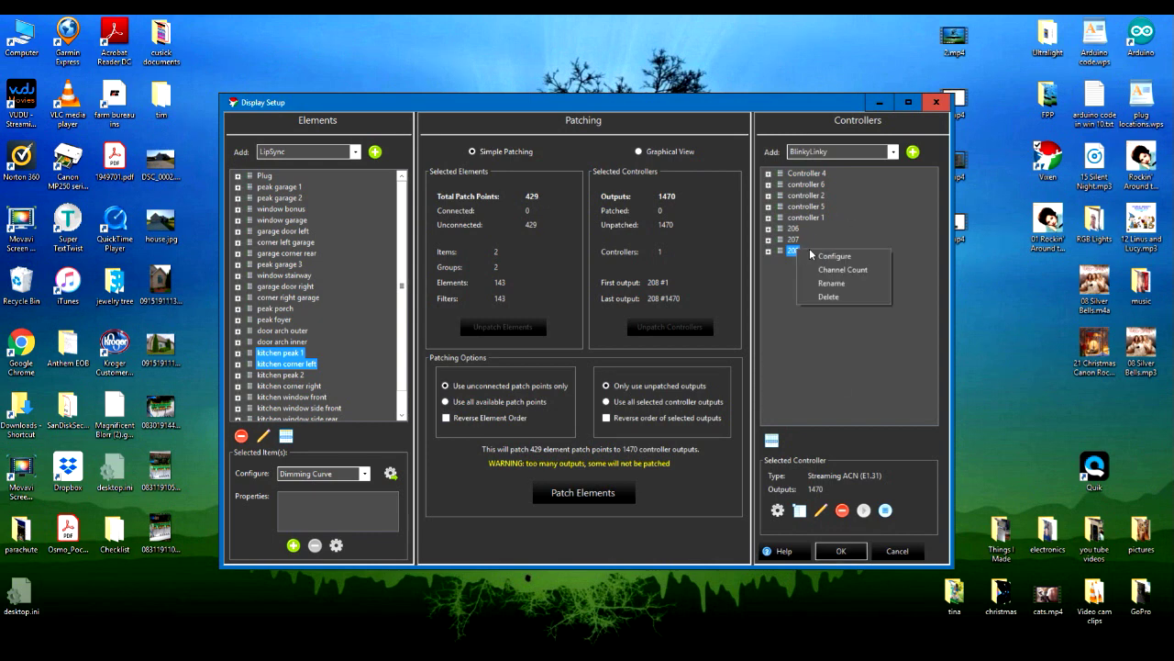
click(838, 257)
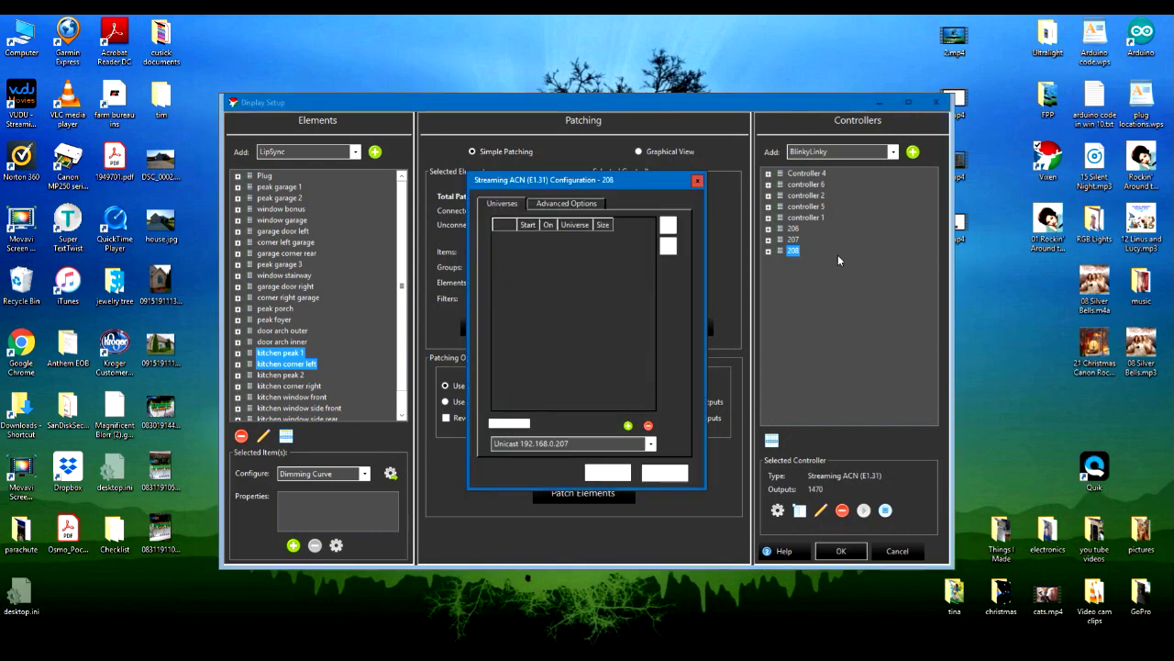
click(668, 226)
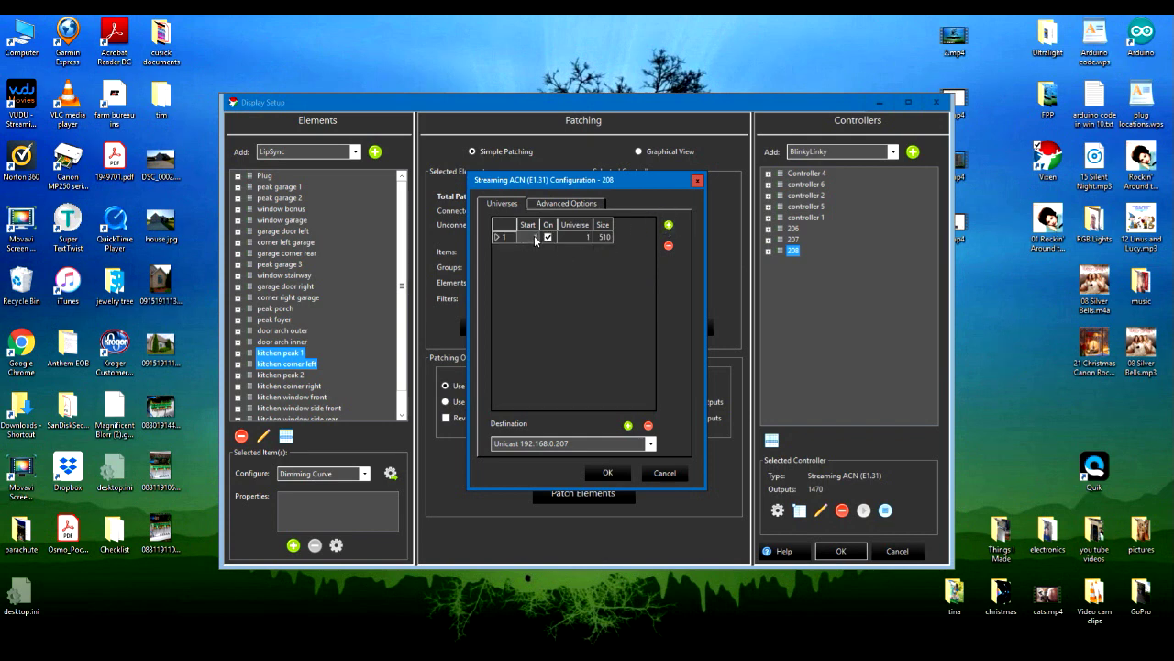
click(588, 237)
text(25)
click(604, 237)
drag(587, 180, 695, 193)
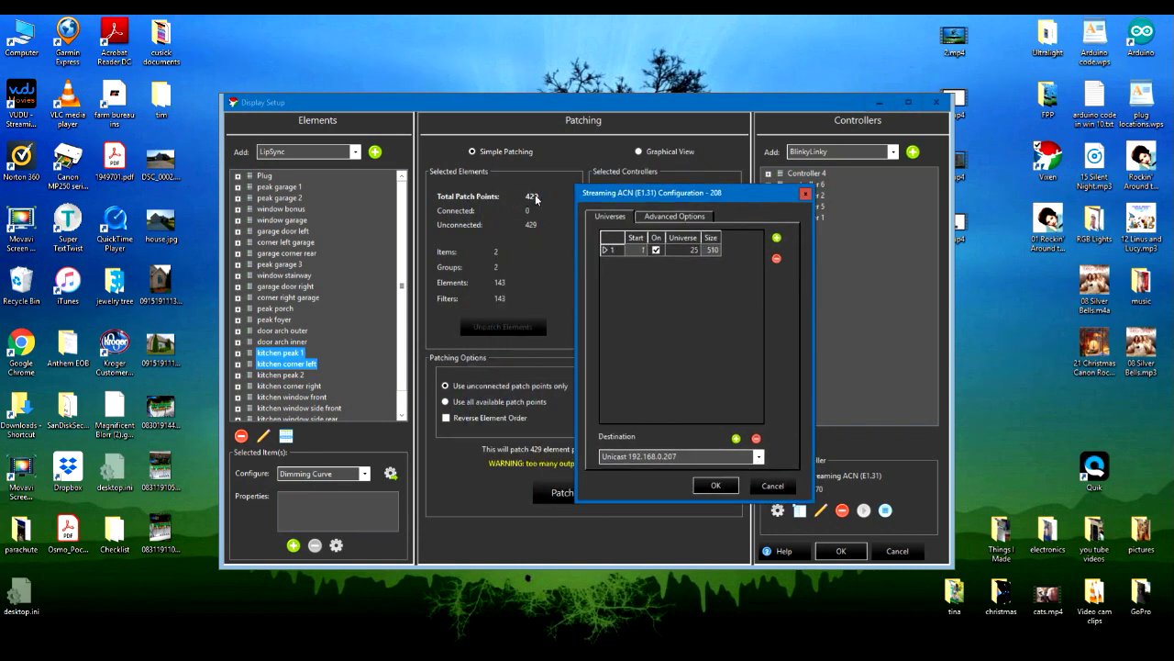
text(429)
Step: Add a second universe to controller 208, numbered 27 with a size of 474
click(777, 238)
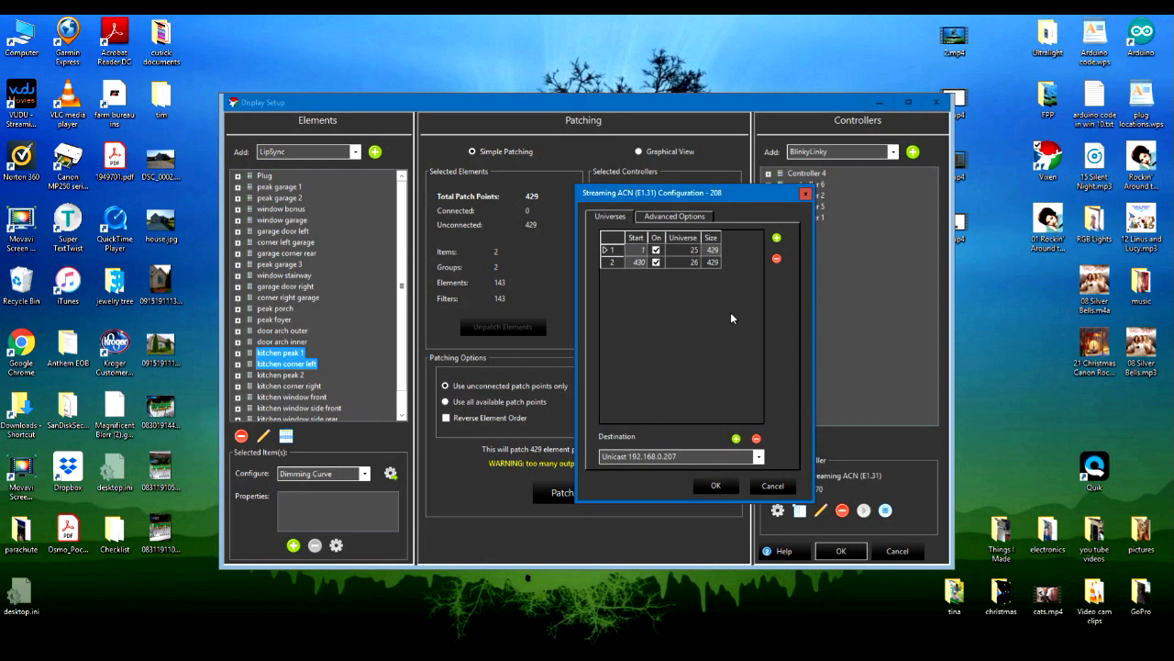
click(695, 261)
text(27)
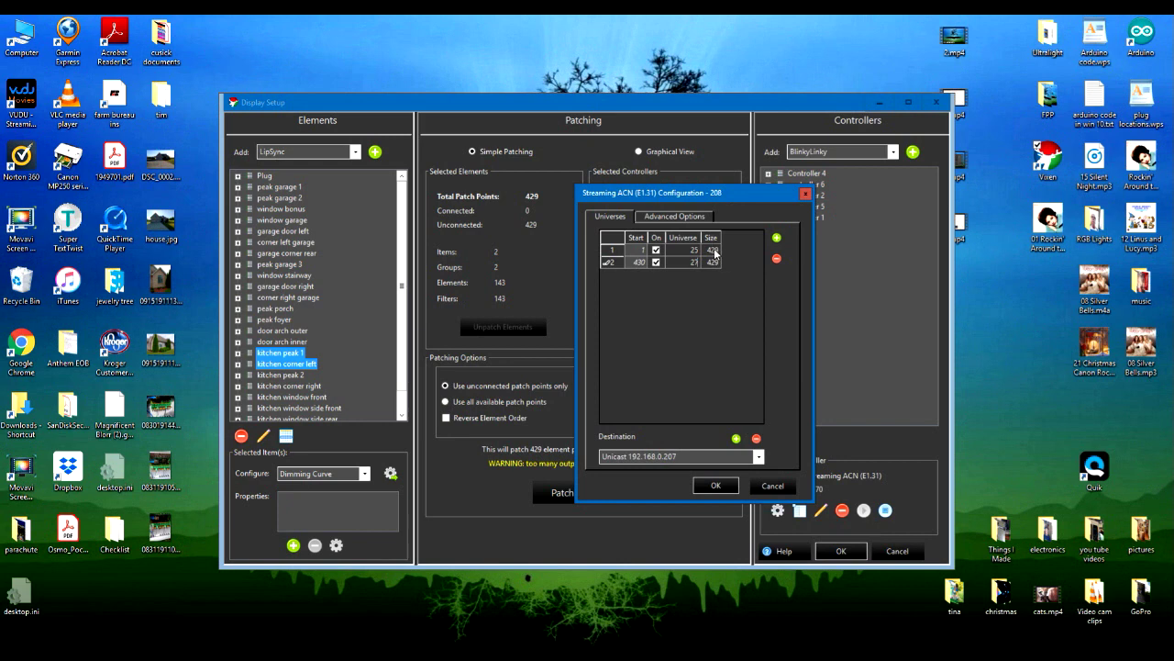
key(Return)
text(474)
Step: Add a third universe to controller 208, numbered 29 with a size of 357
click(777, 240)
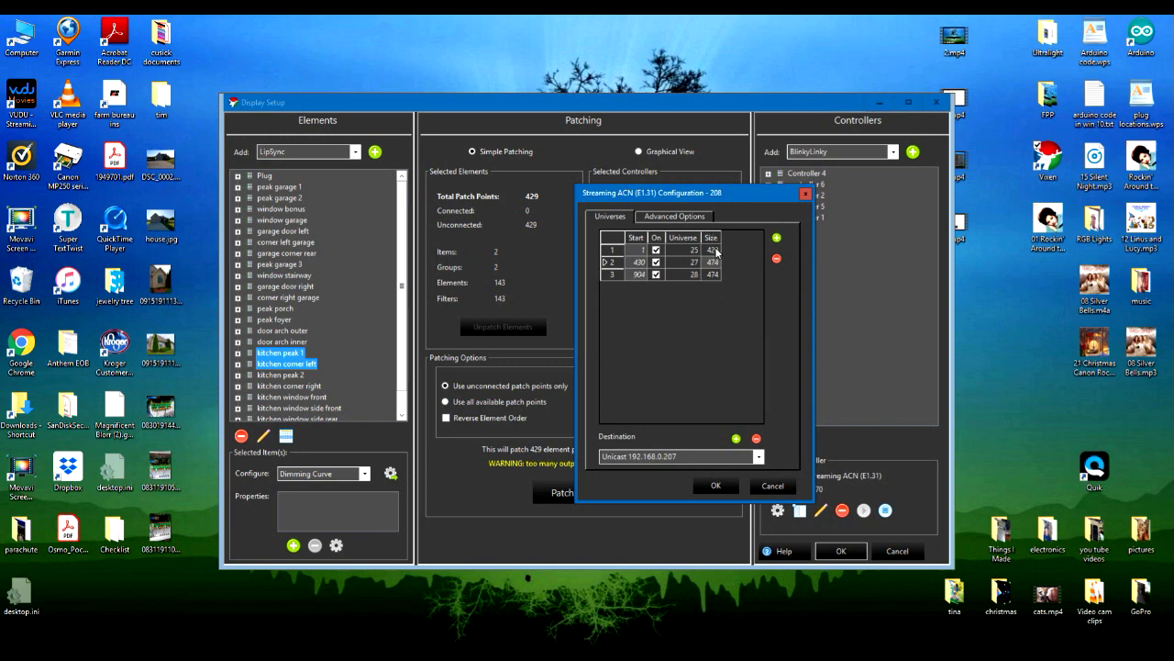
click(713, 276)
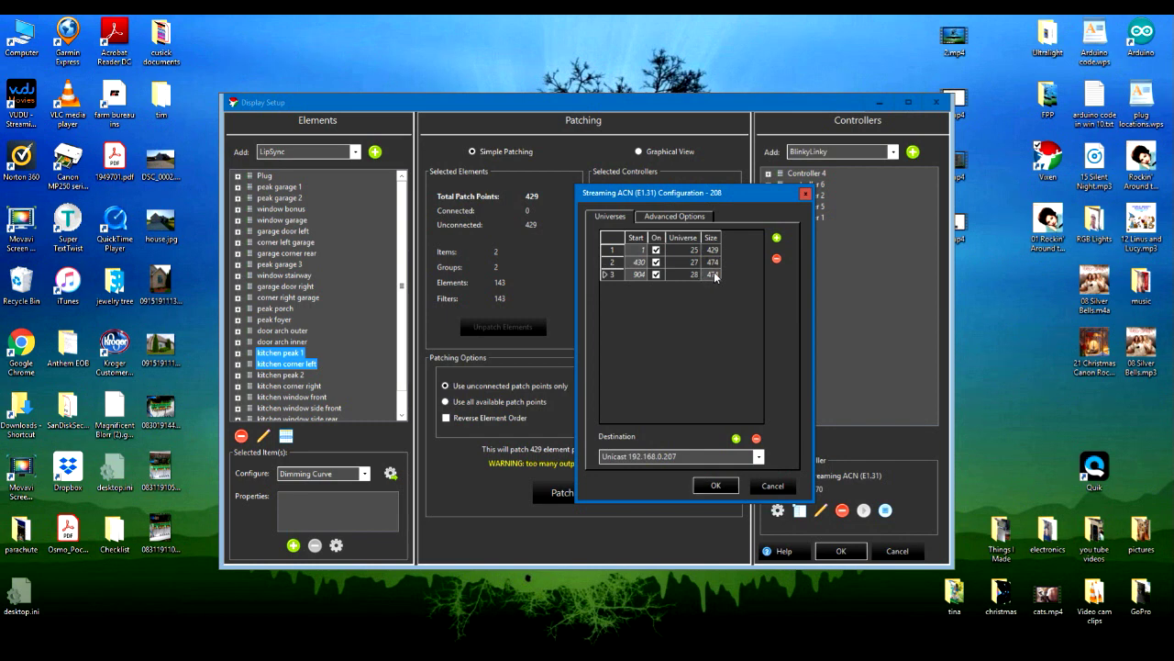
text(357)
click(691, 274)
text(1)
Step: Add universe 30 with a size of 210 and set the destination to Unicast 192.168.0.208
click(777, 238)
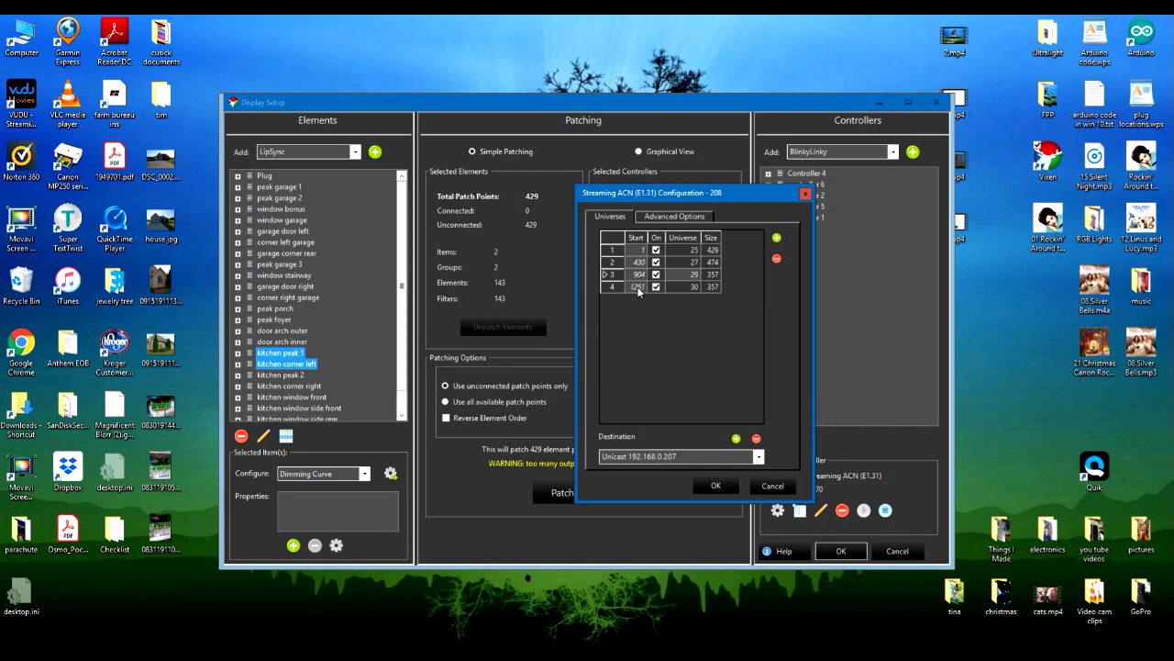
click(711, 287)
text(21)
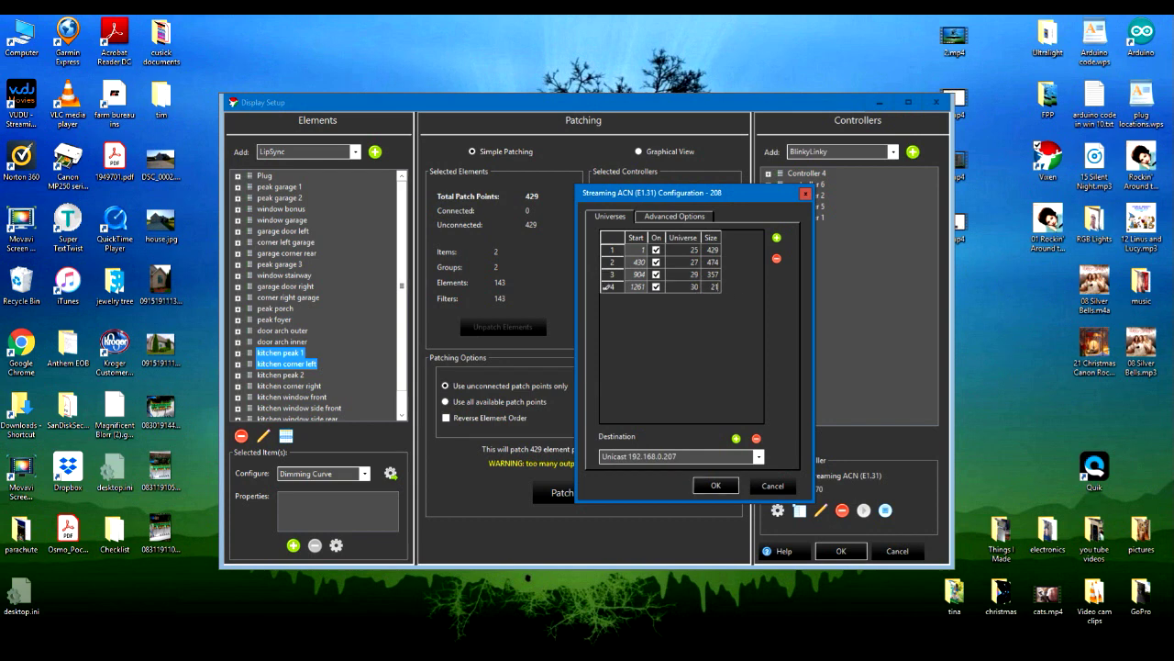
text(40)
click(759, 456)
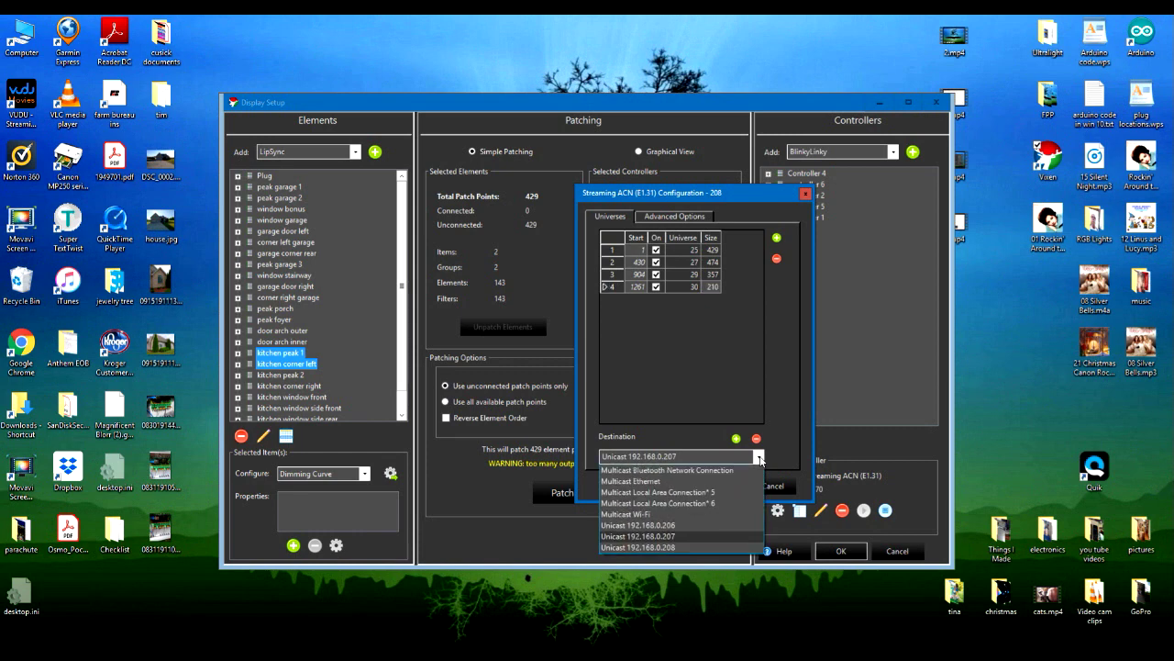
click(678, 546)
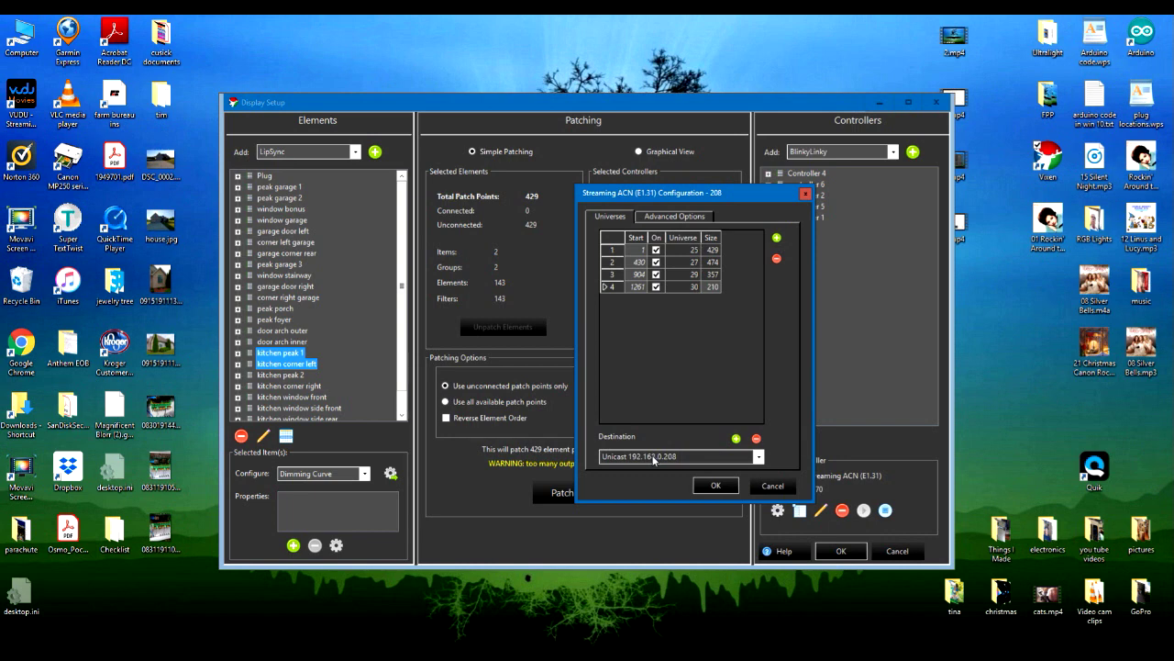
click(736, 439)
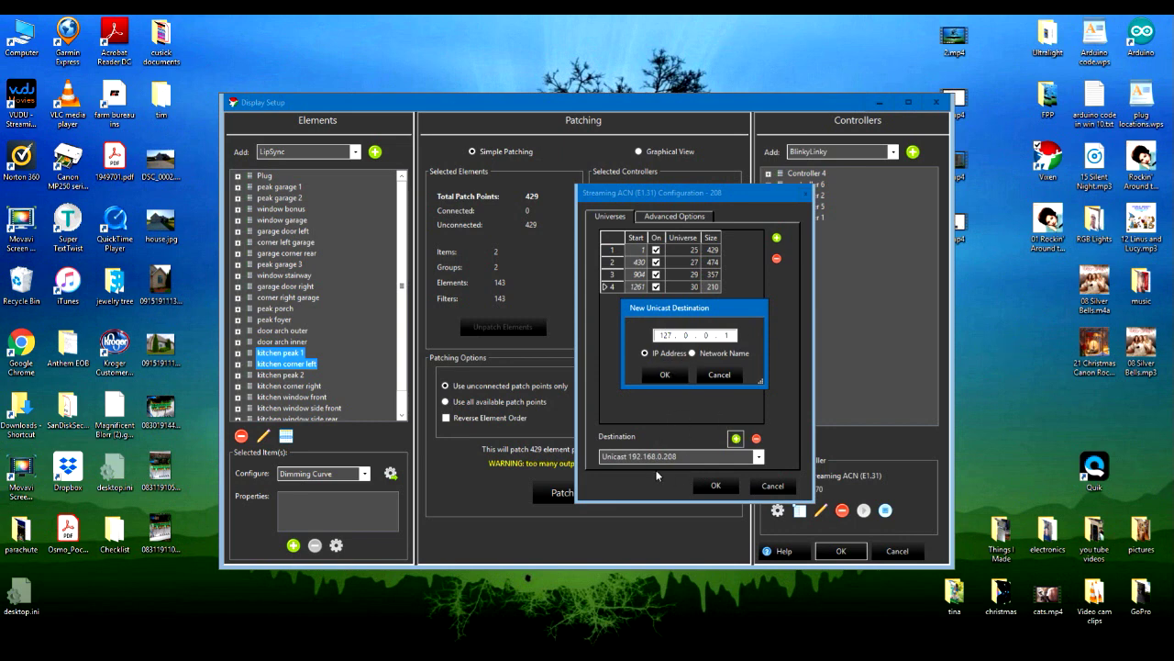
click(765, 408)
click(726, 375)
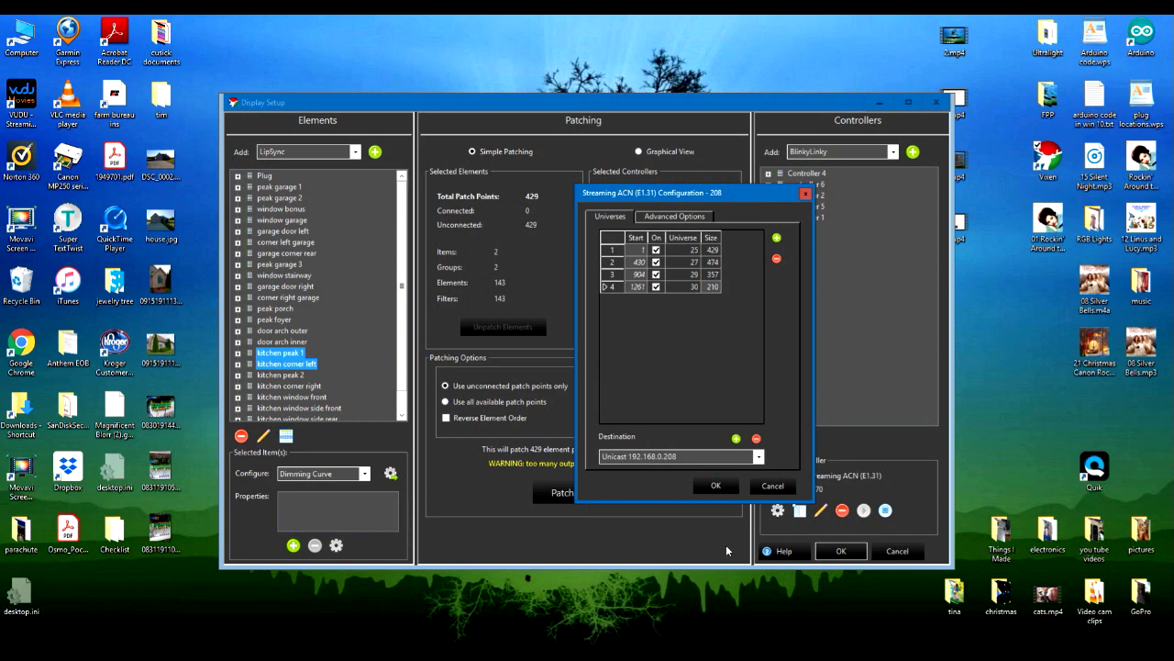
Step: Accept the configuration and patch kitchen peak 1 through kitchen corner rear to controller 208, saving the display setup and closing Vixen
click(709, 483)
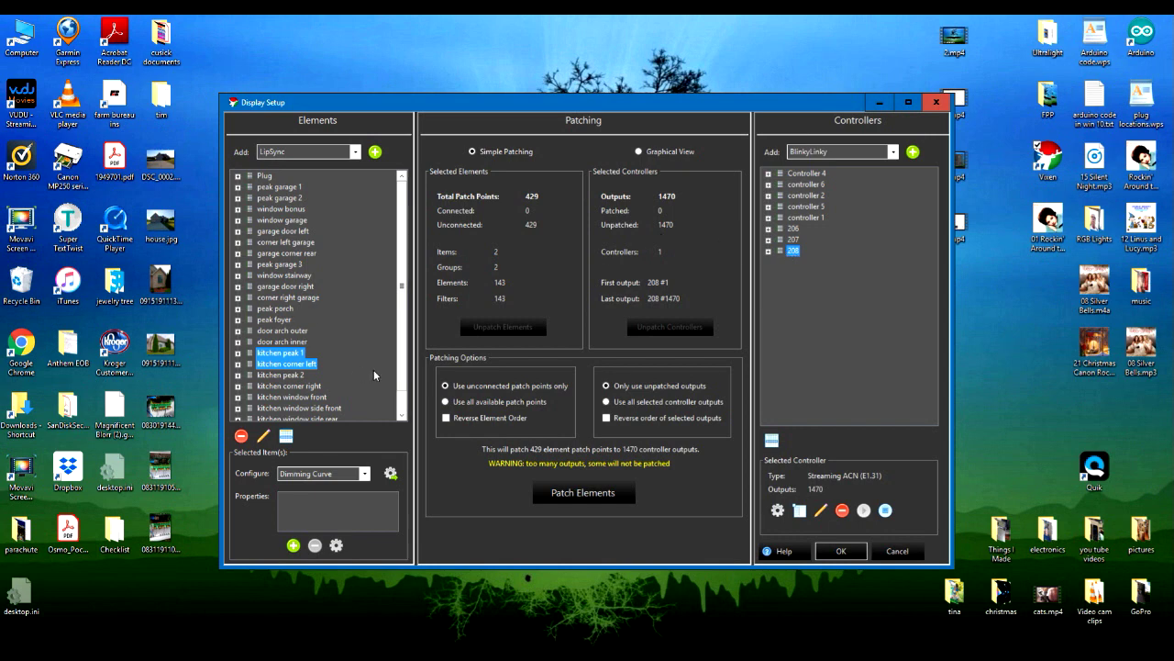
click(353, 336)
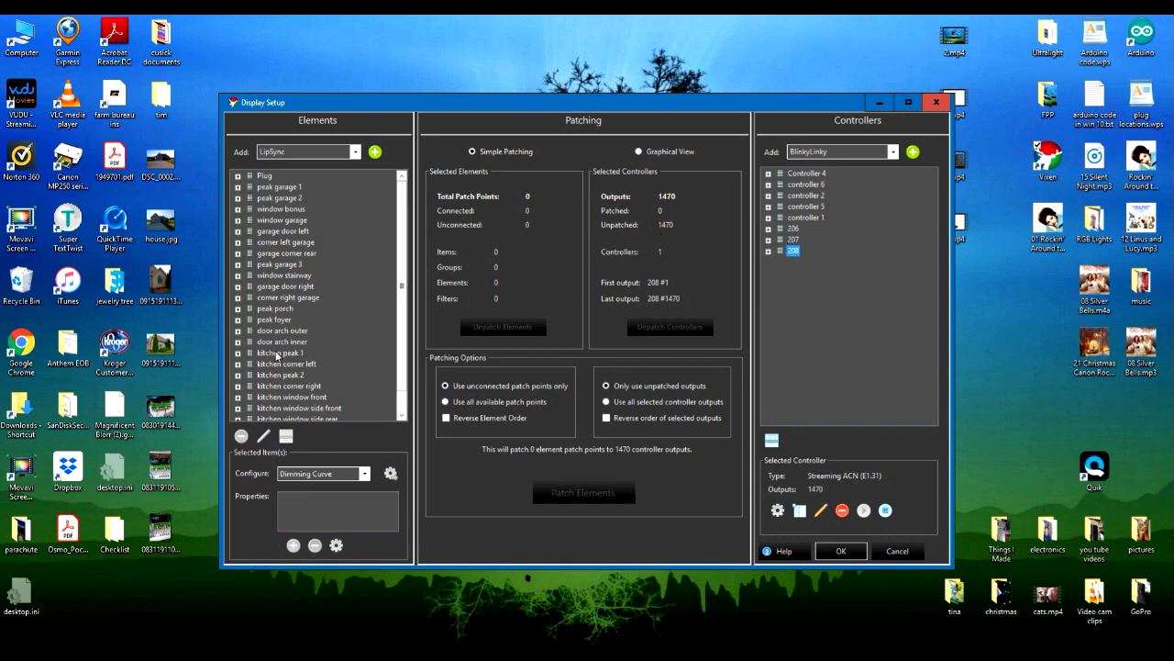
scroll(390, 305, down, 1)
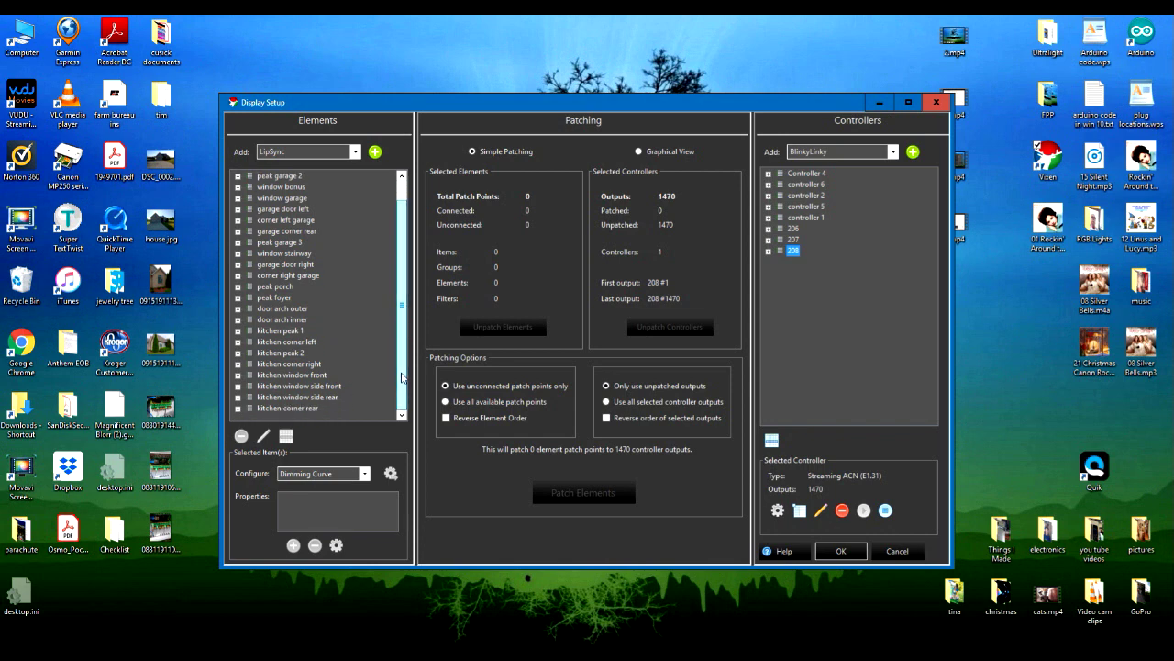
click(282, 330)
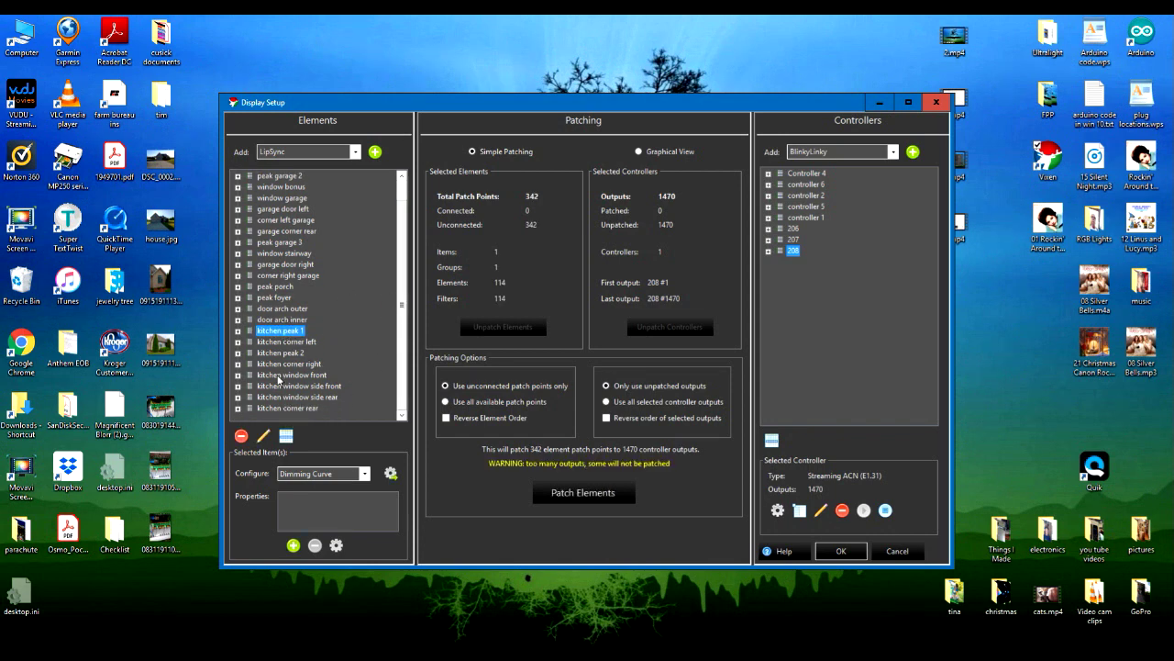
shift+click(278, 409)
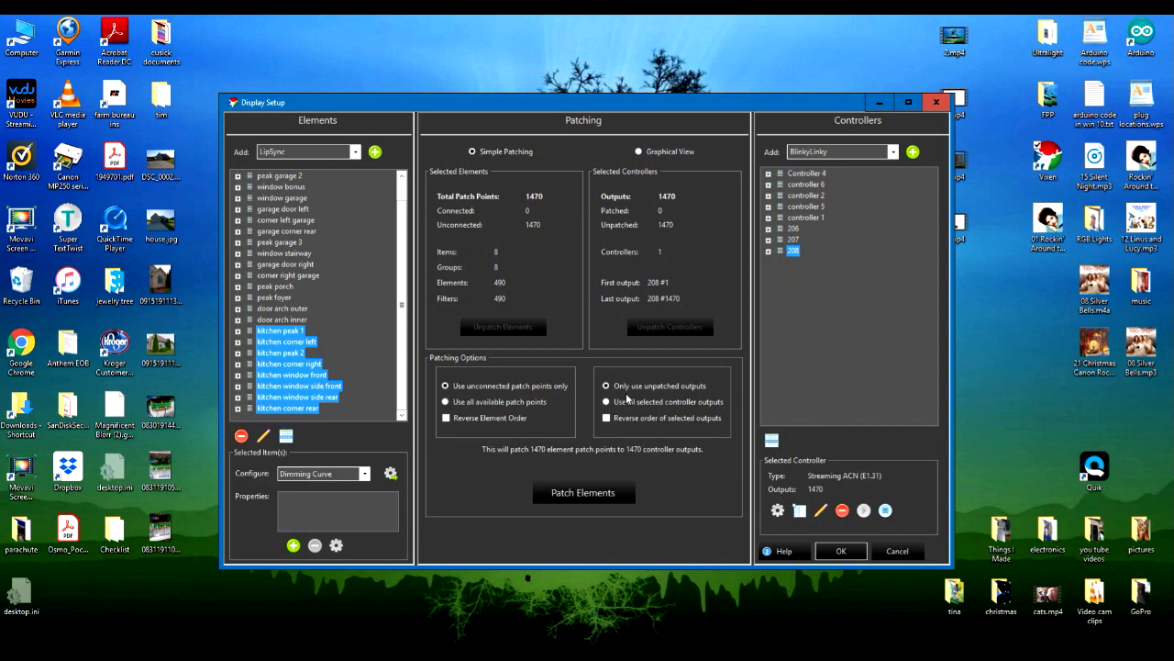
click(585, 492)
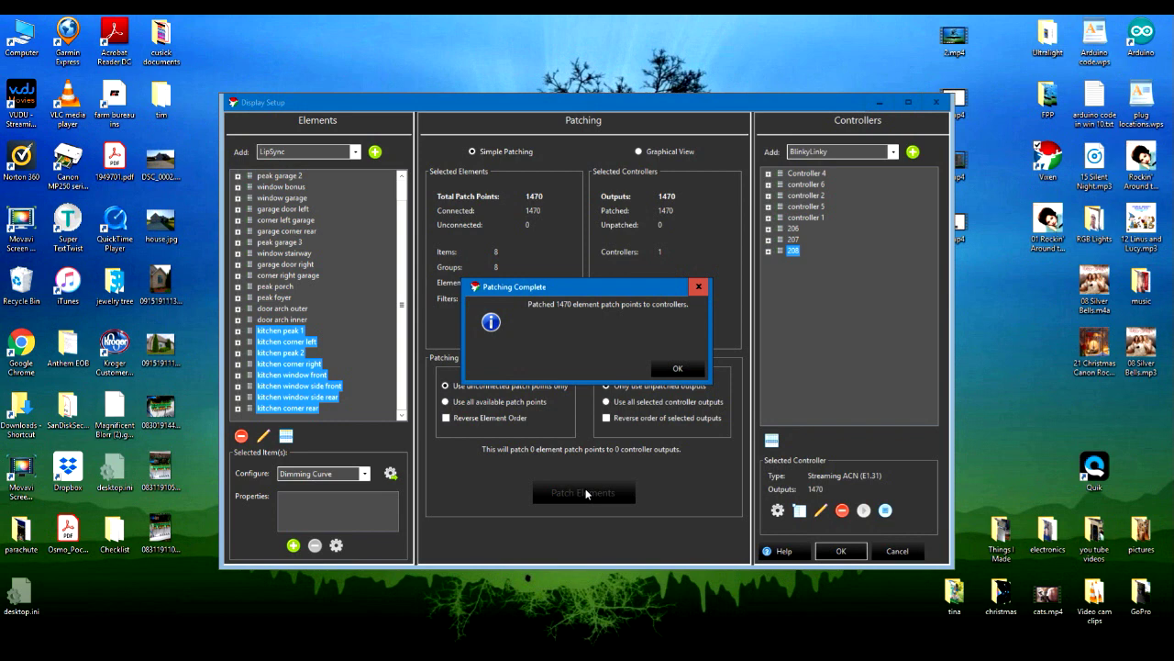
click(678, 369)
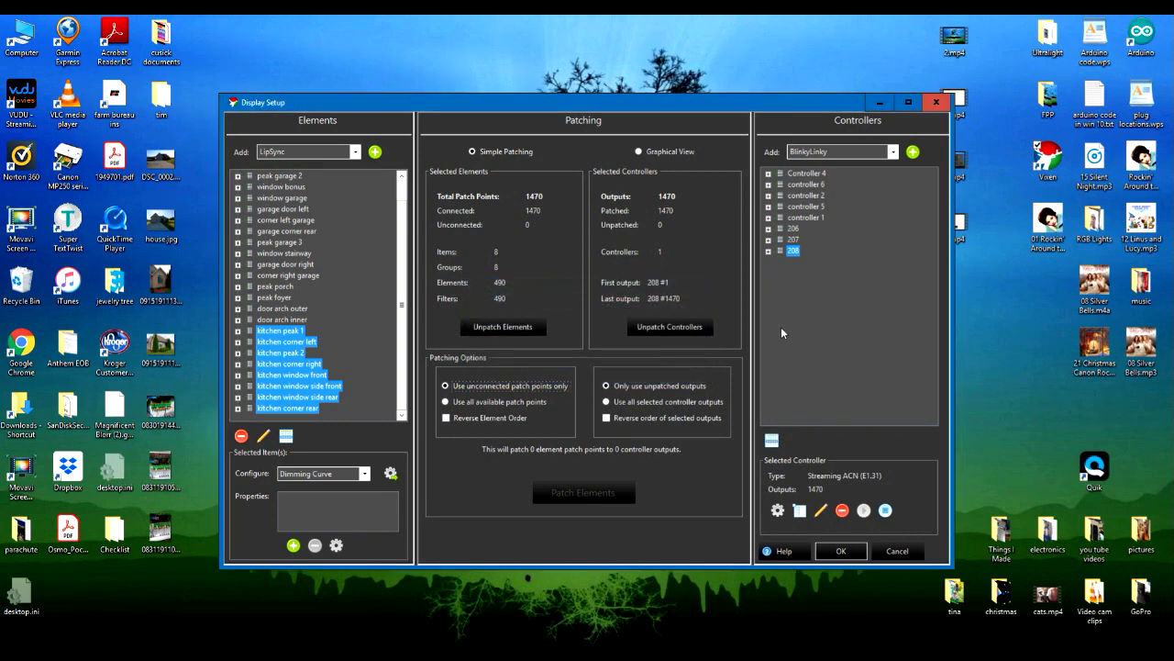
click(841, 552)
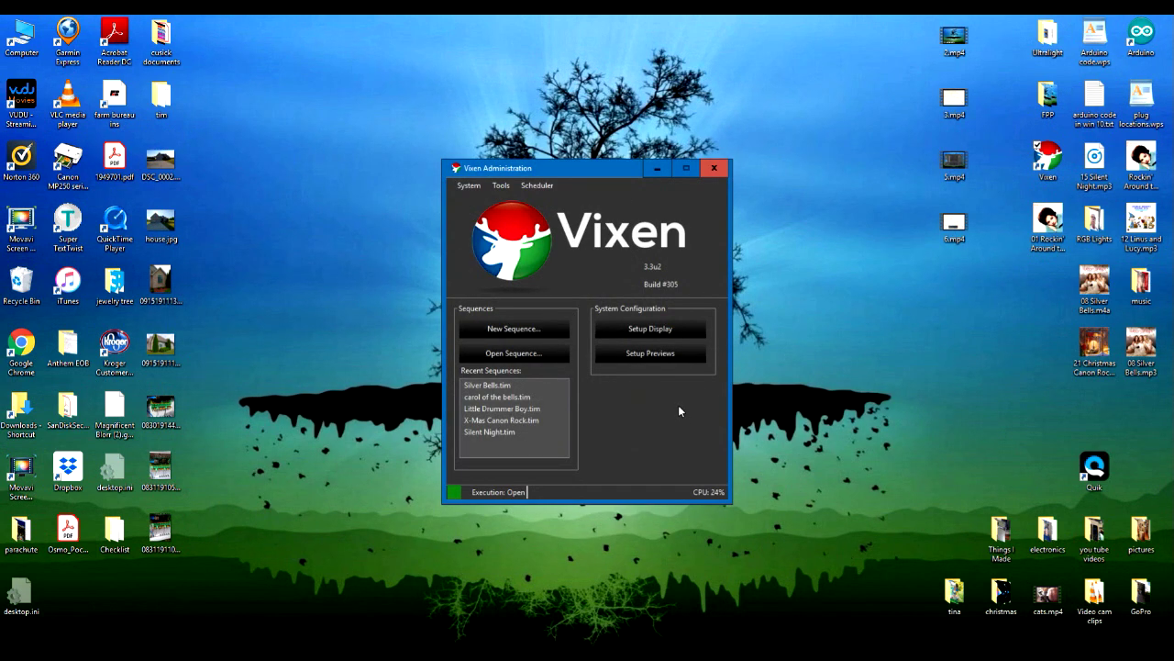
click(717, 168)
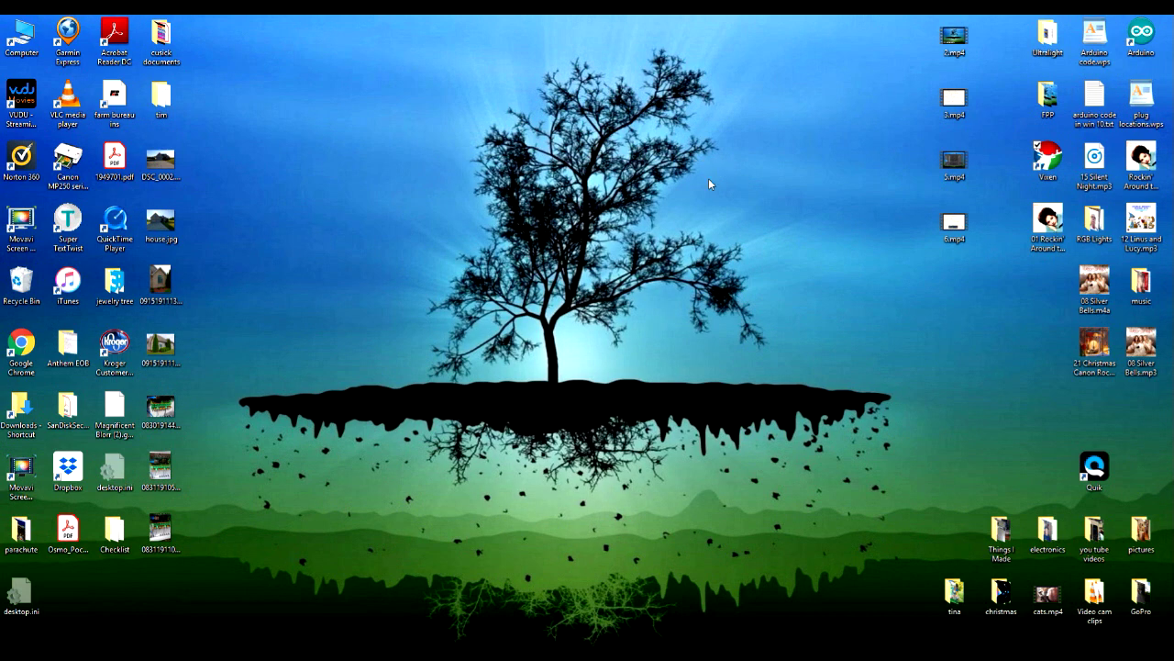